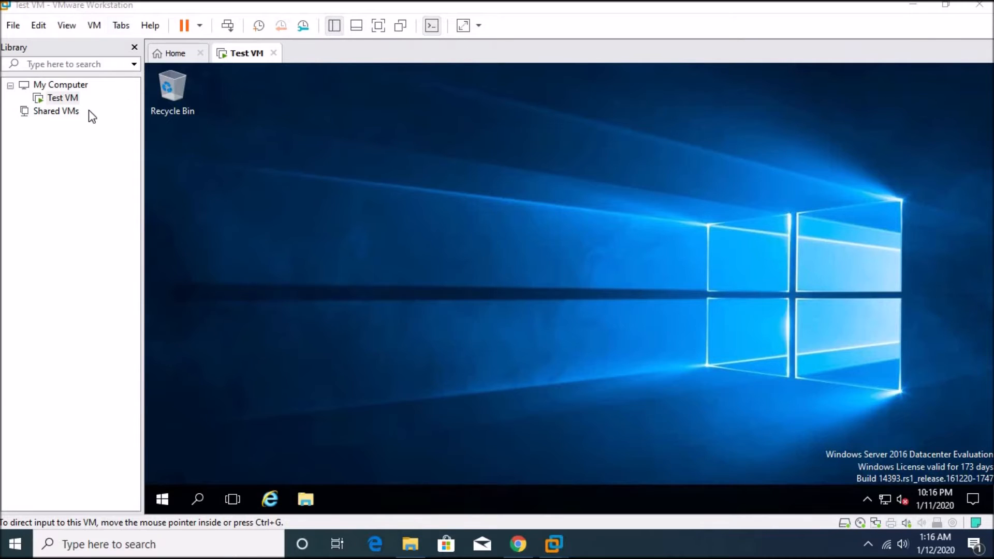
# Review the hard disk and network adapter settings of Test VM, including the NAT and custom network connection options
pyautogui.rightClick(58, 103)
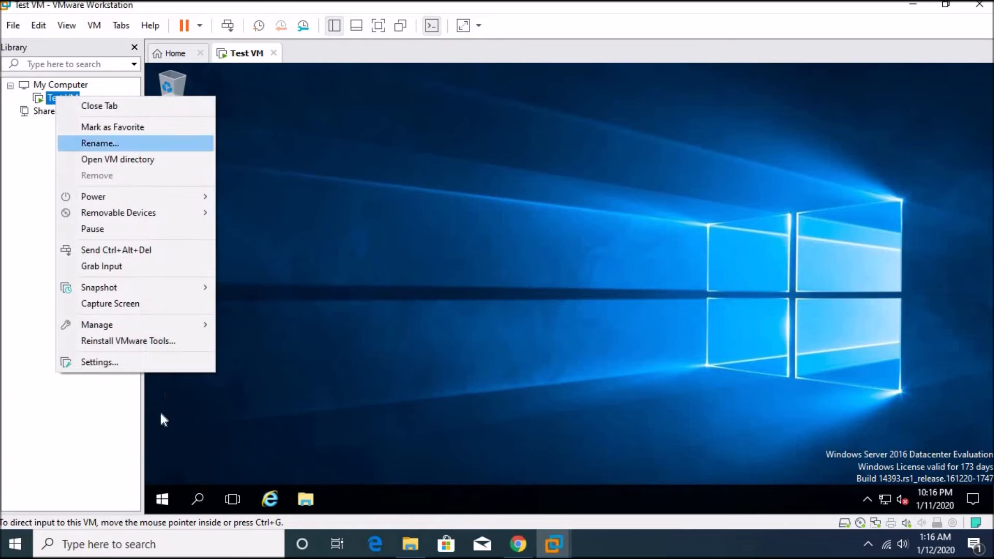
pyautogui.click(97, 362)
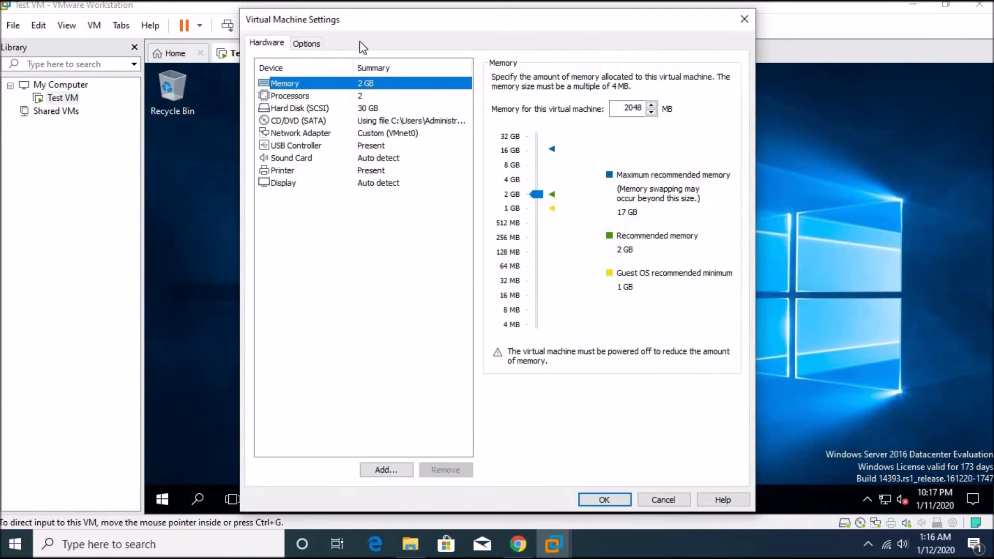
pyautogui.moveTo(317, 8); pyautogui.dragTo(274, 0)
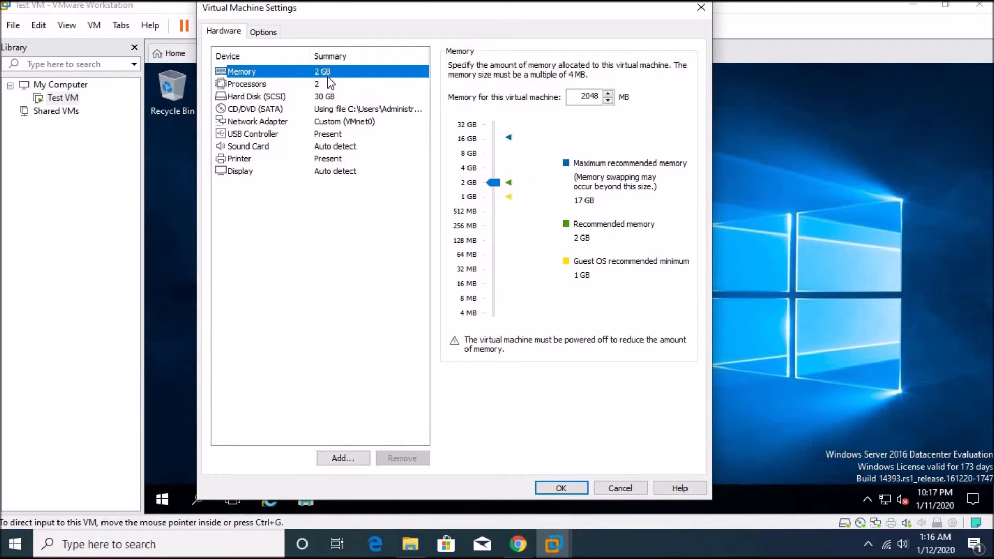
pyautogui.click(260, 97)
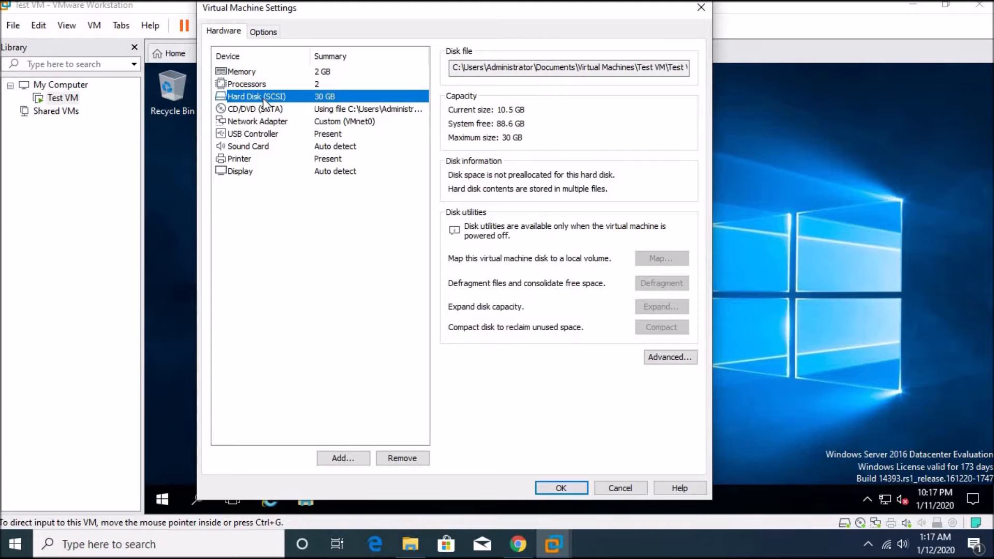
pyautogui.click(244, 122)
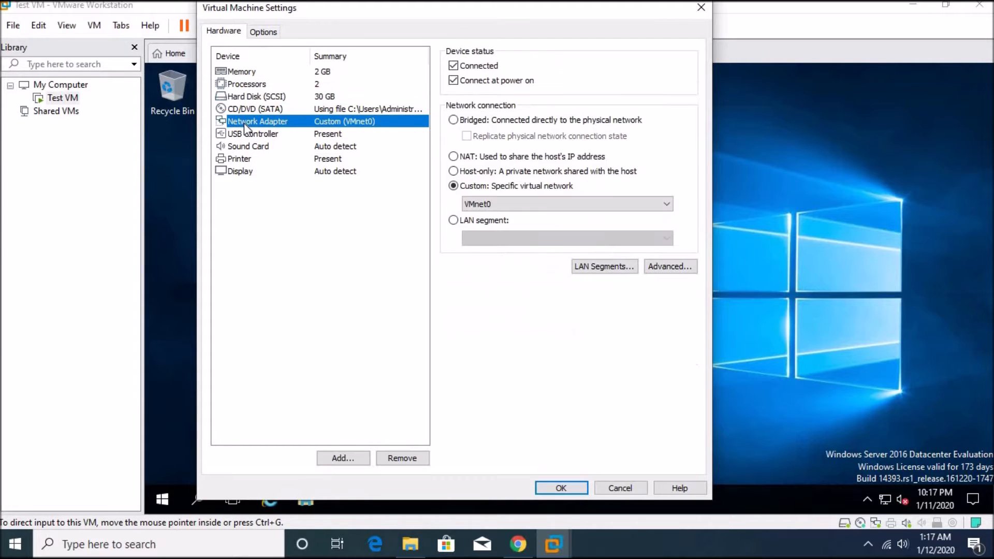
pyautogui.click(464, 156)
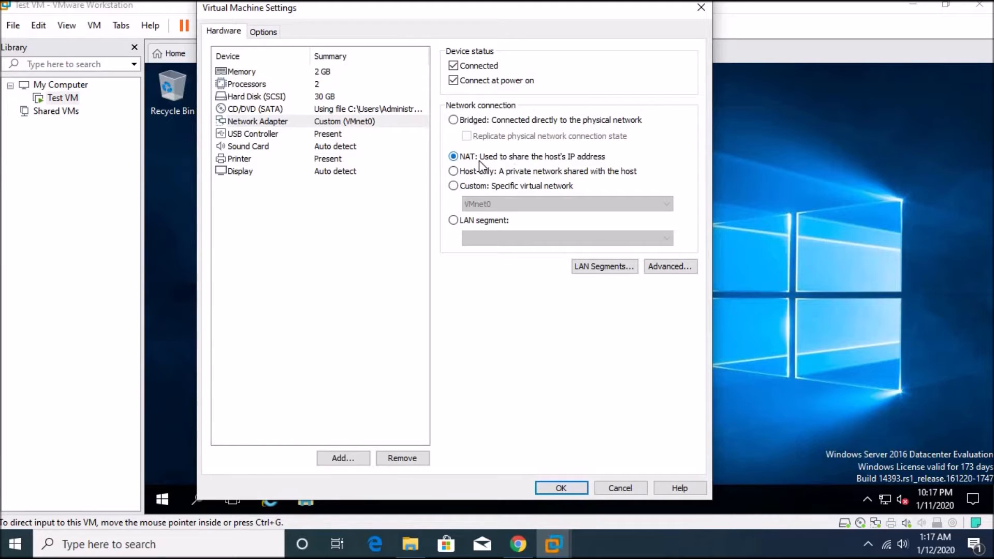
pyautogui.click(454, 186)
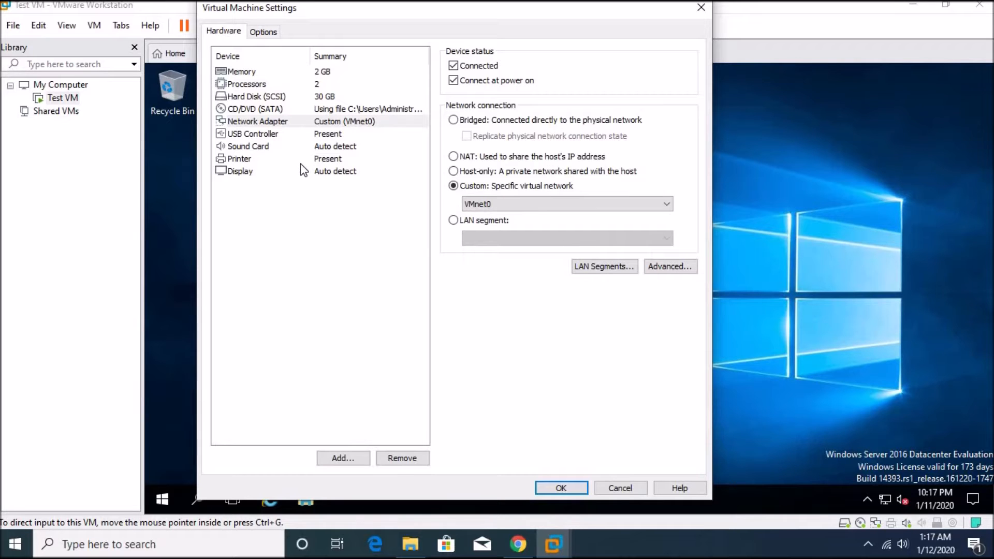
pyautogui.click(621, 488)
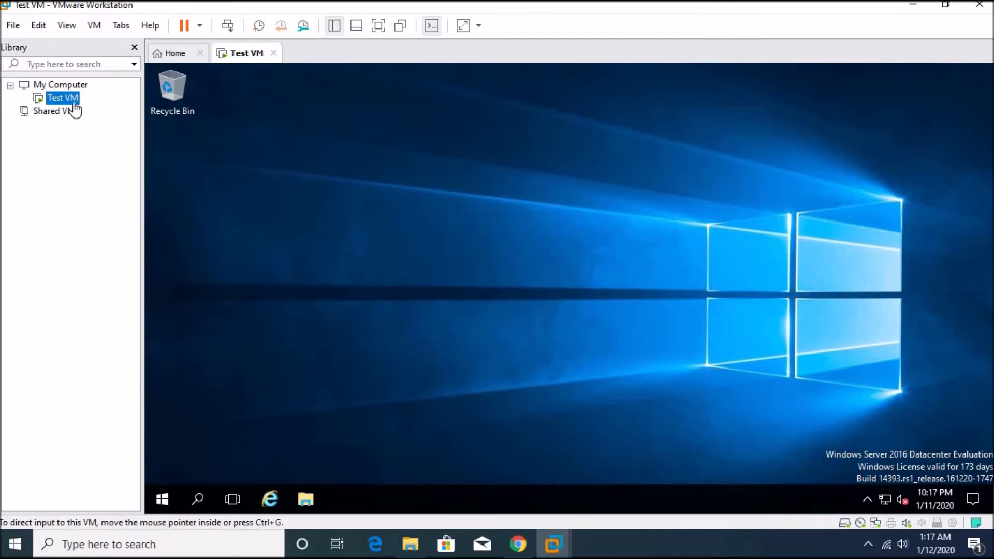
# Examine the hardware types that can be added to Test VM, including a network adapter, without adding any
pyautogui.rightClick(68, 100)
pyautogui.click(133, 367)
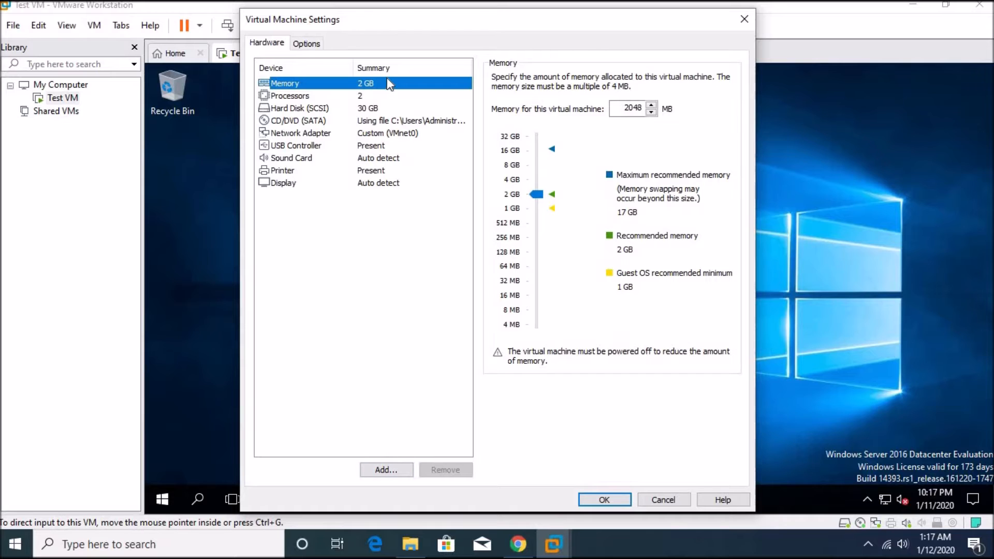
pyautogui.click(402, 473)
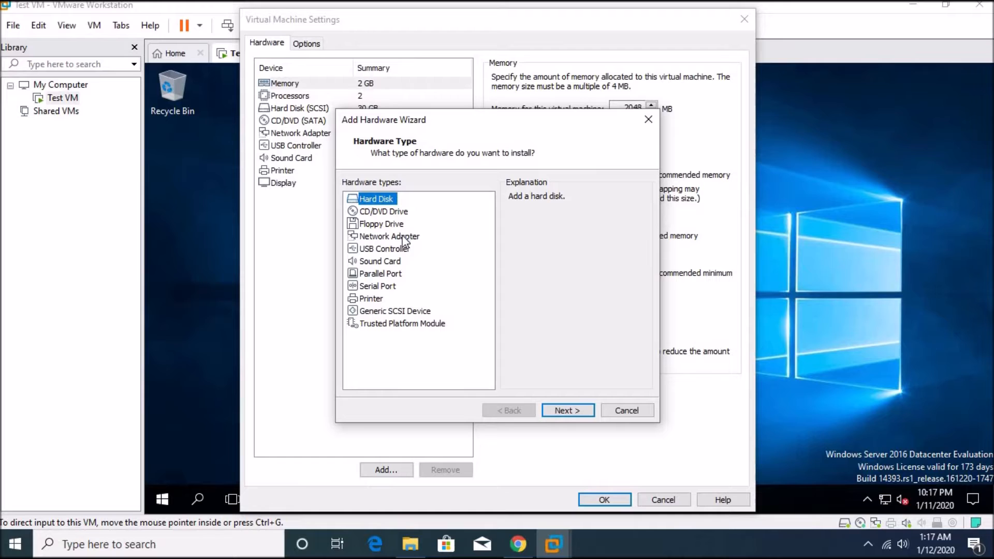
pyautogui.click(403, 237)
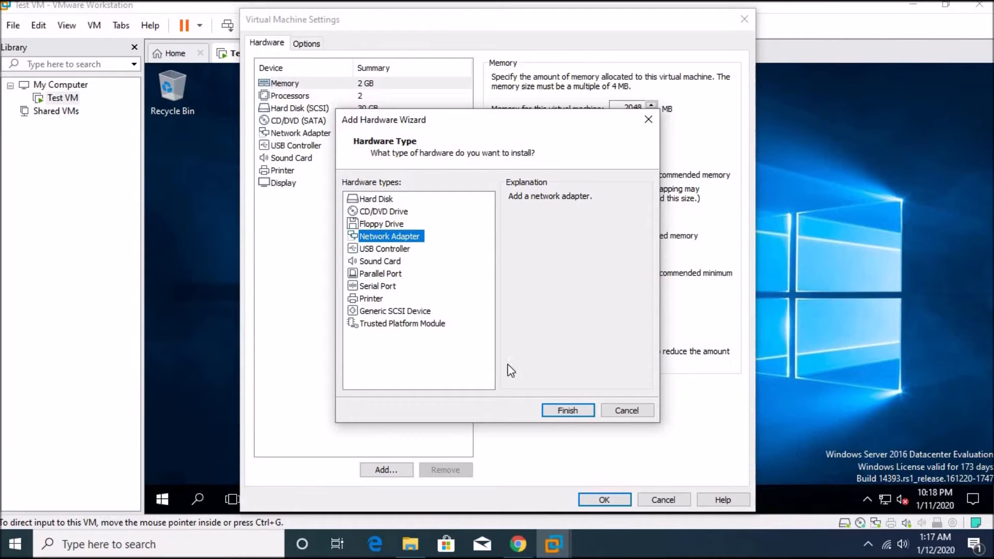
pyautogui.click(626, 410)
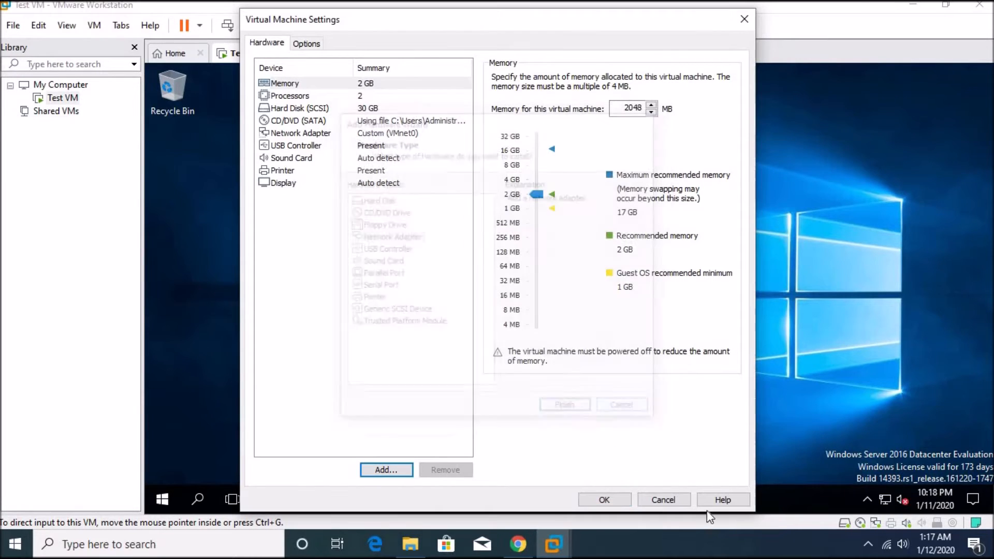
pyautogui.click(657, 500)
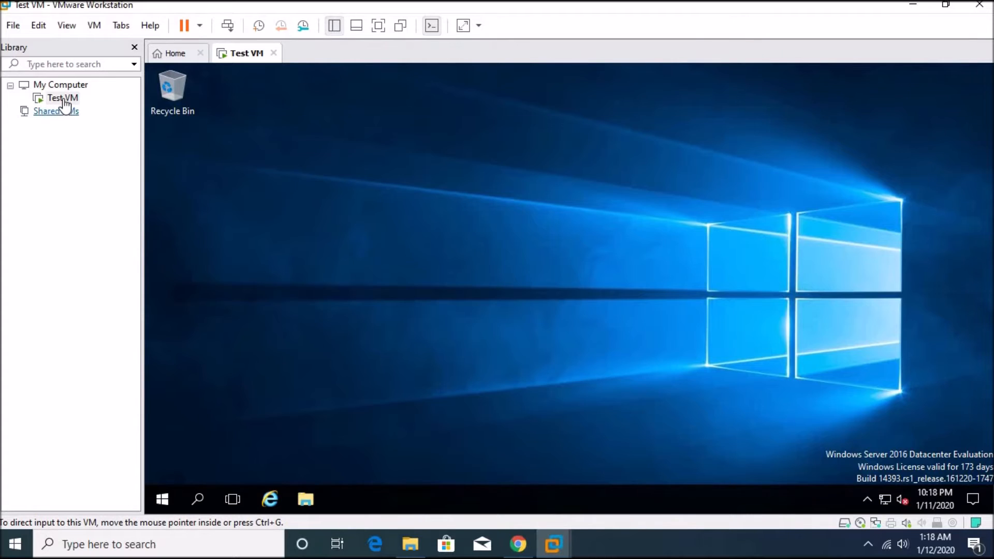
# Check which network connection the network adapter of Test VM uses
pyautogui.rightClick(64, 99)
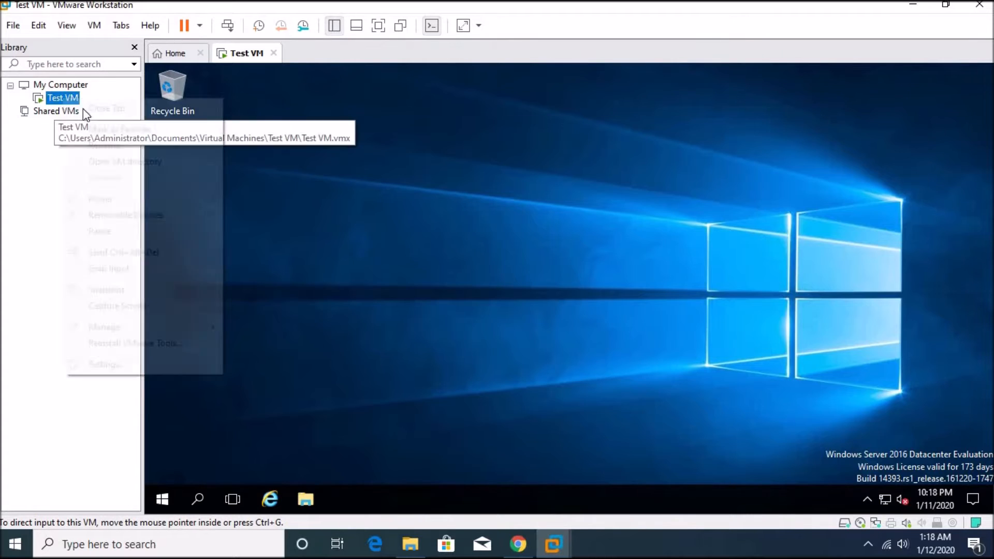
pyautogui.click(126, 364)
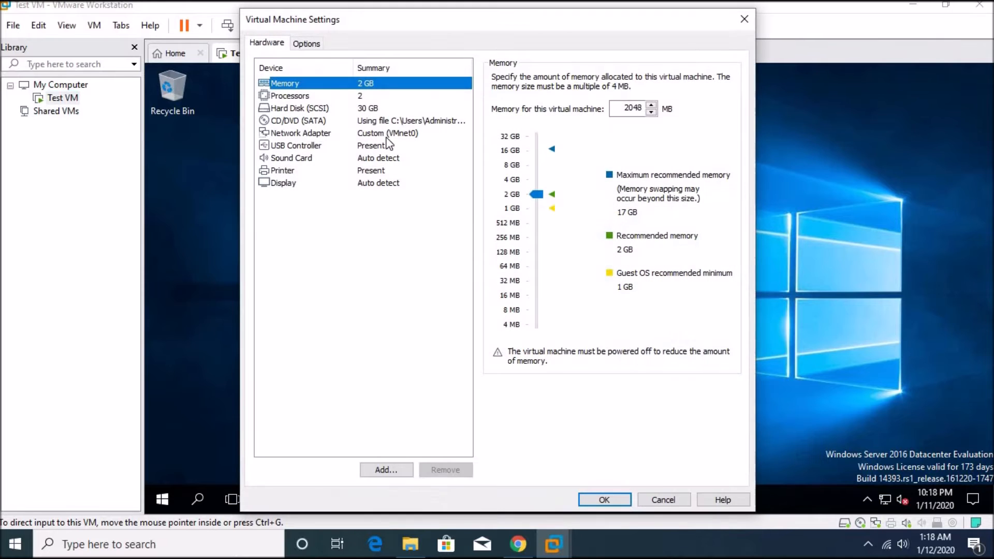
pyautogui.click(298, 132)
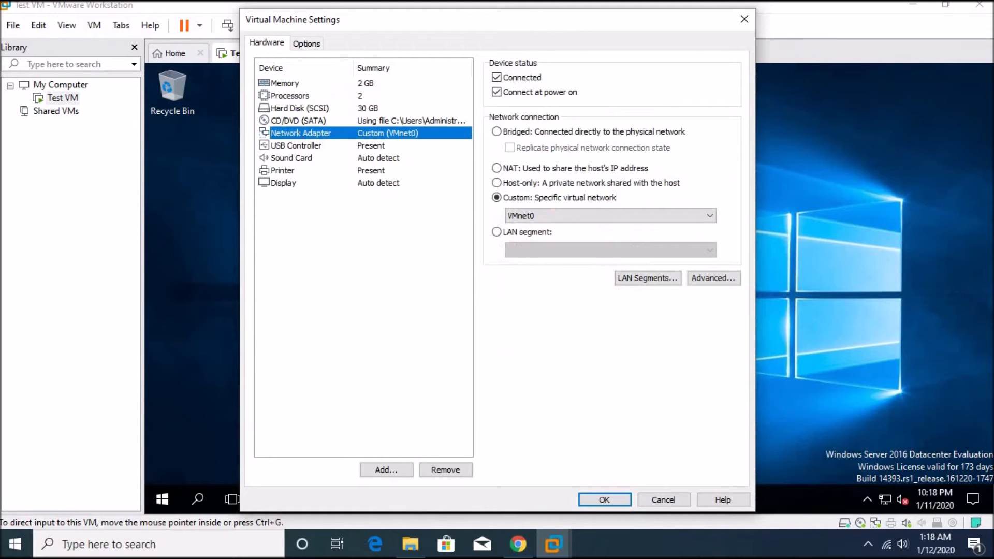
pyautogui.click(664, 499)
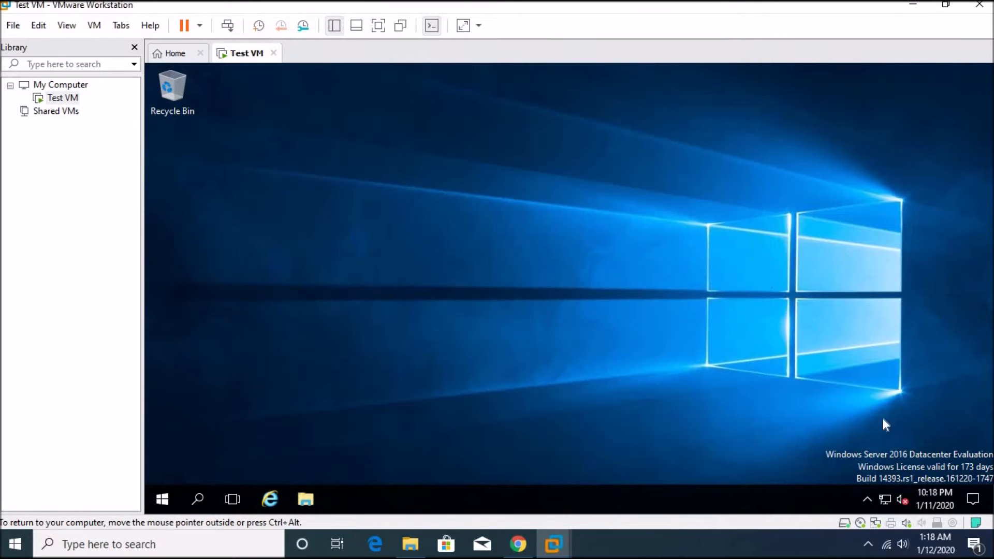
# Open the list of network connections in the guest's Control Panel
pyautogui.moveTo(887, 493)
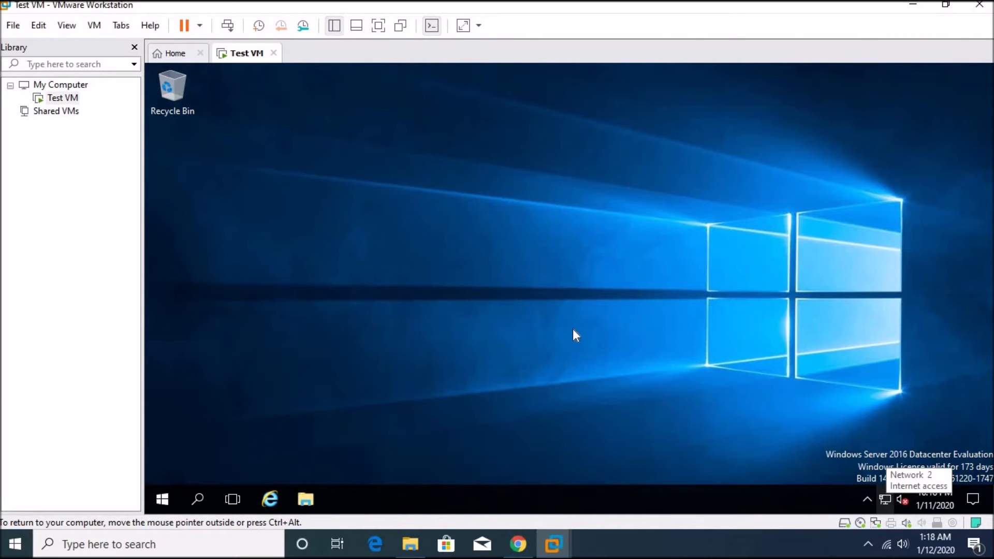
pyautogui.click(162, 499)
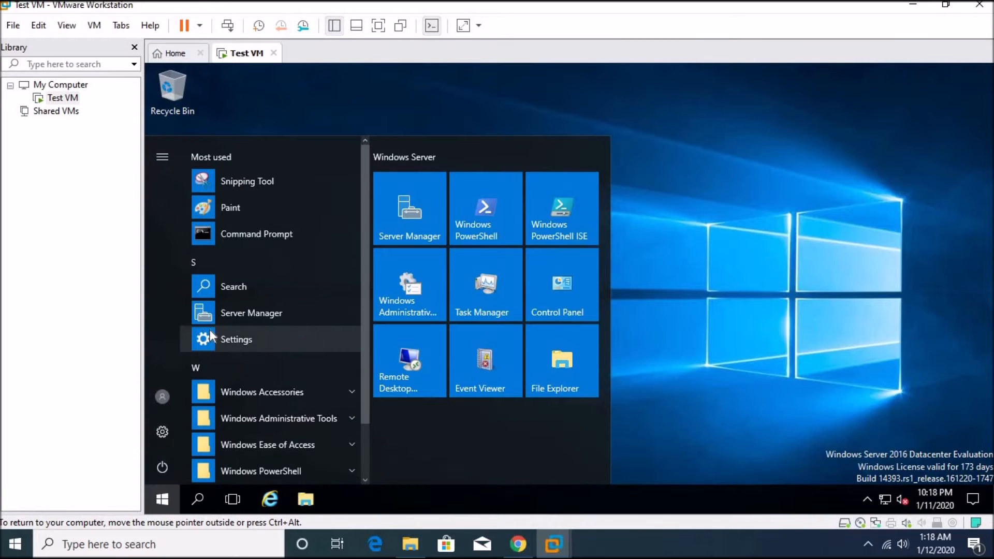
pyautogui.click(549, 290)
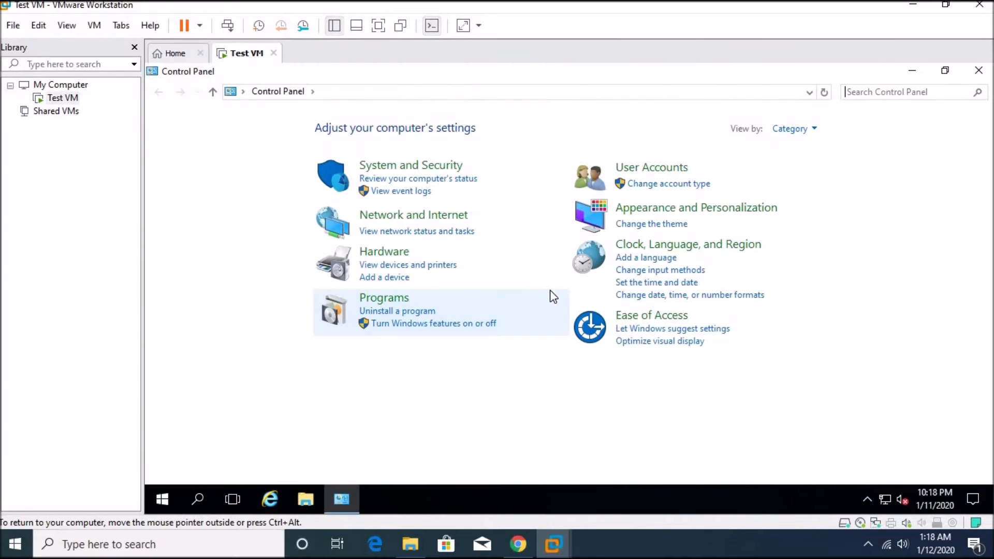
pyautogui.click(386, 223)
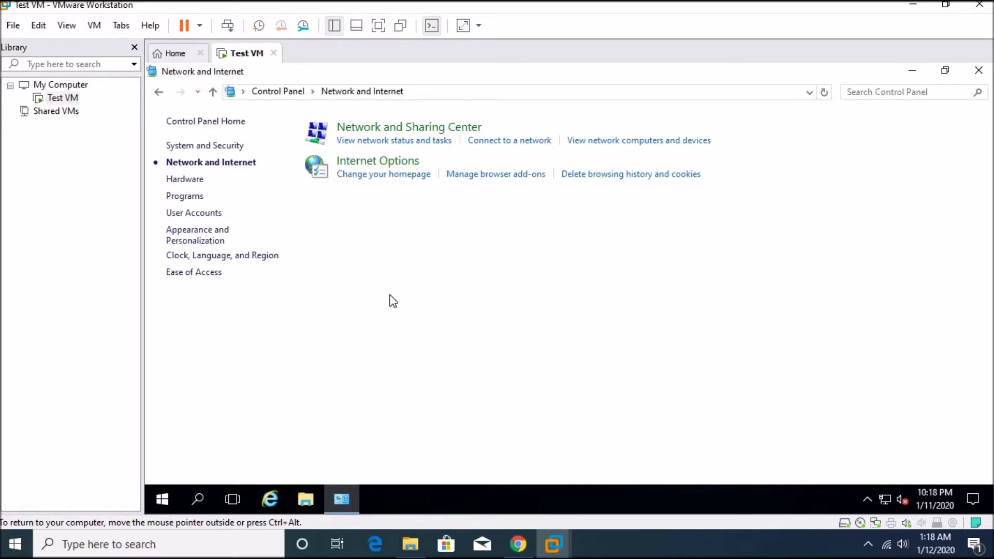
pyautogui.click(391, 135)
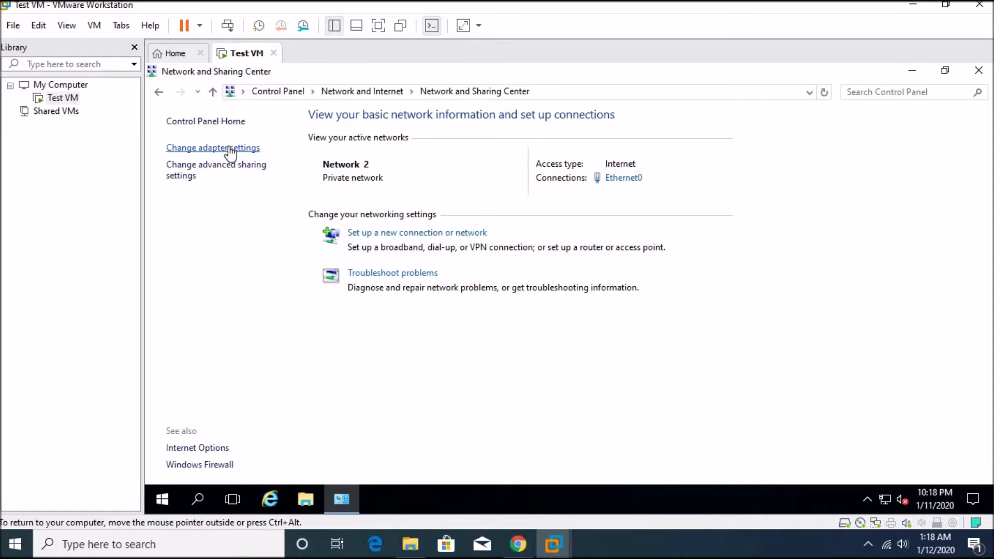
pyautogui.click(229, 148)
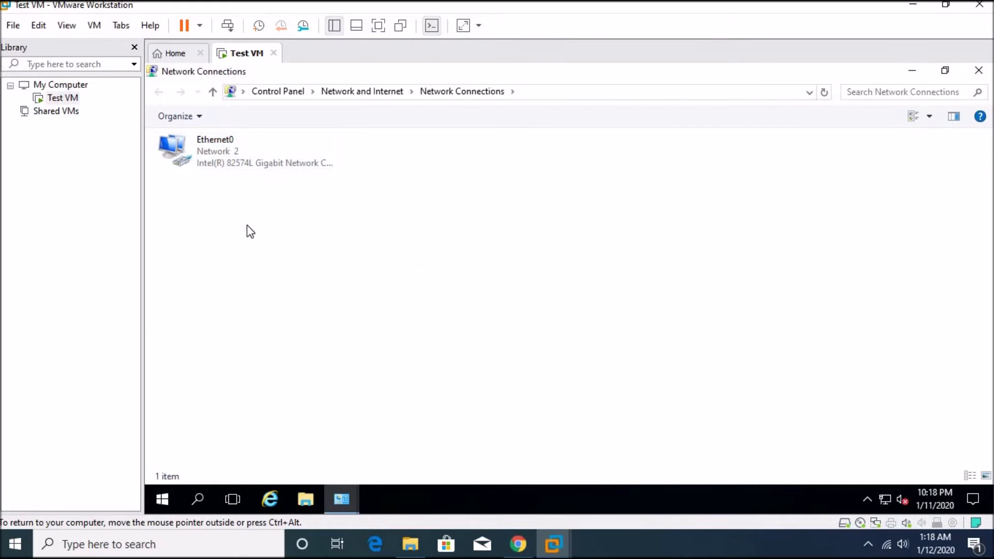
pyautogui.moveTo(404, 279); pyautogui.dragTo(214, 127)
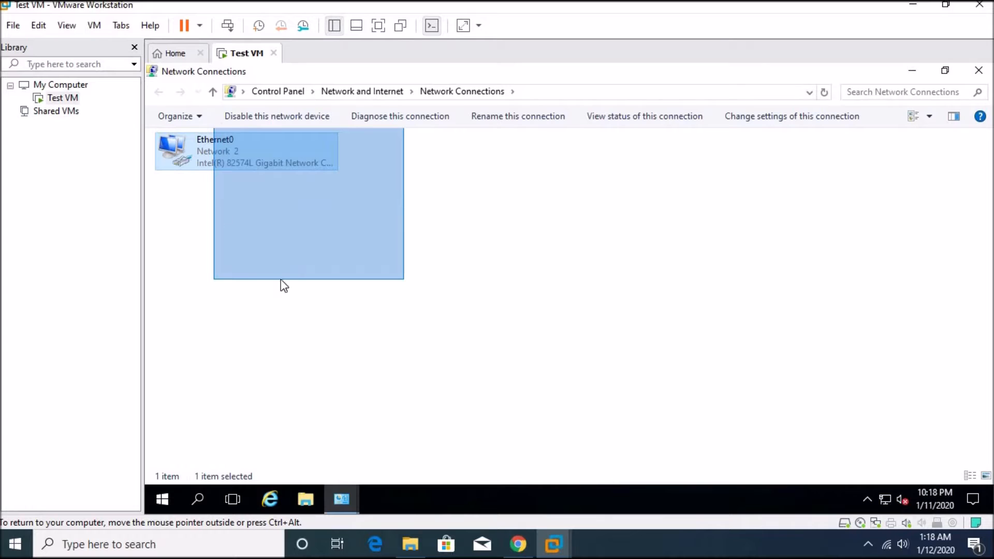
pyautogui.moveTo(281, 280); pyautogui.dragTo(304, 285)
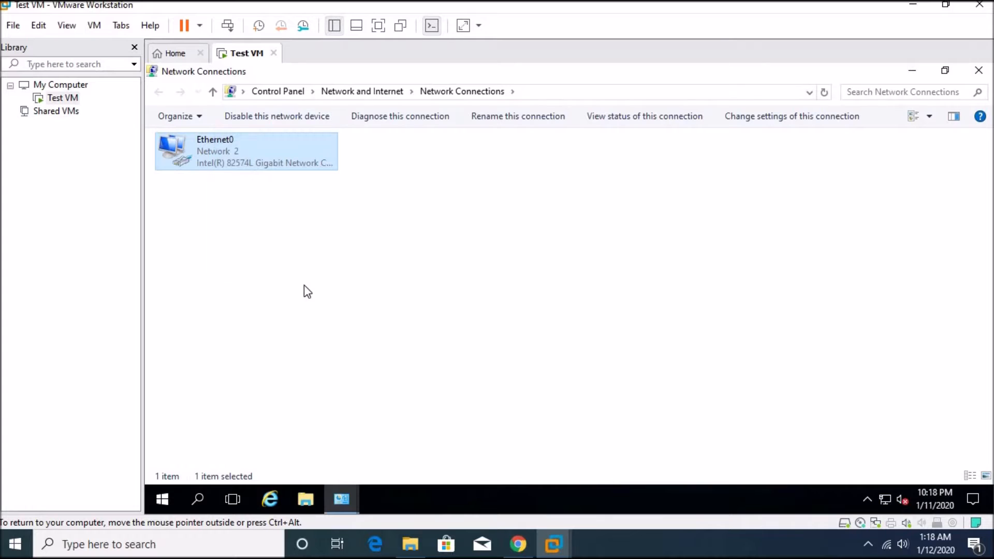
pyautogui.click(287, 213)
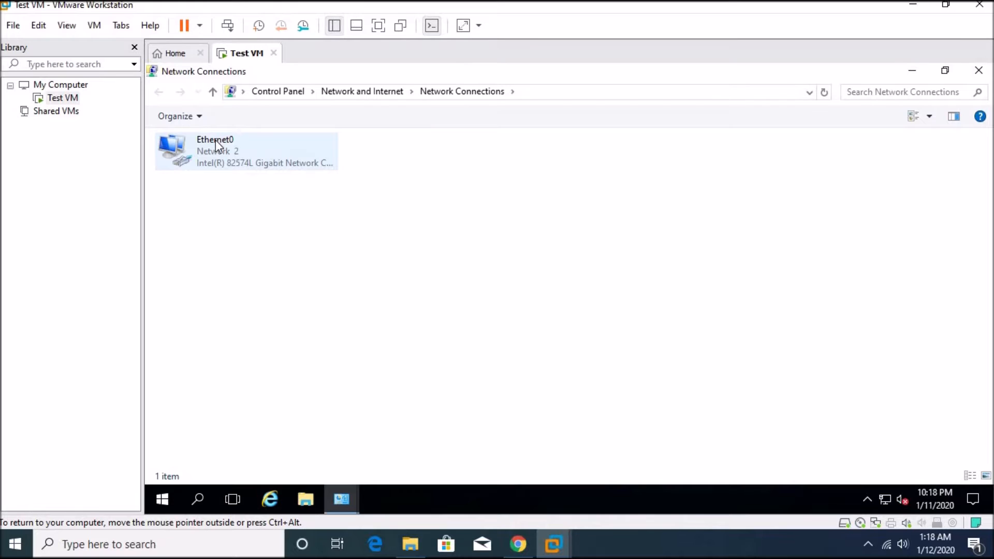
# Open the properties of the Ethernet0 connection and look through the items it uses
pyautogui.click(240, 156)
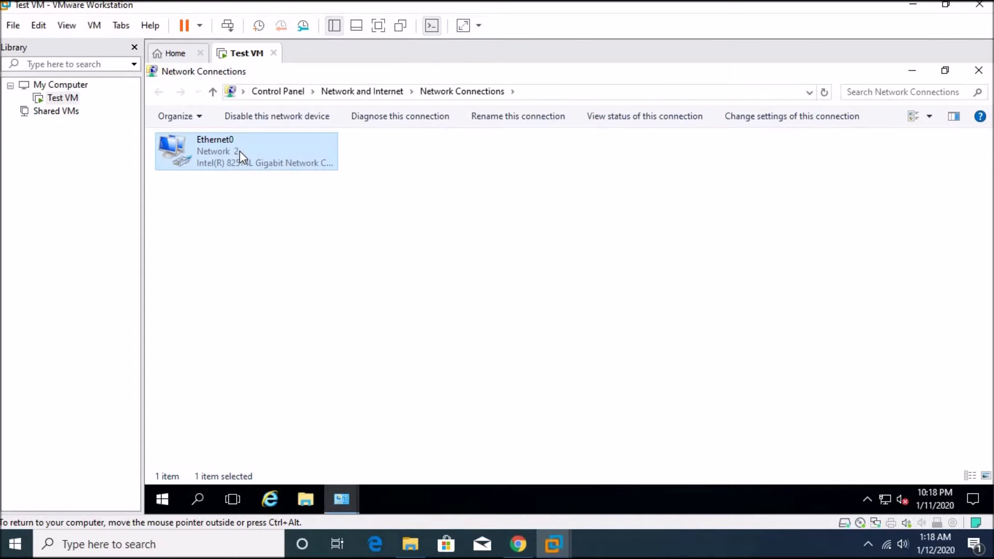
pyautogui.rightClick(240, 155)
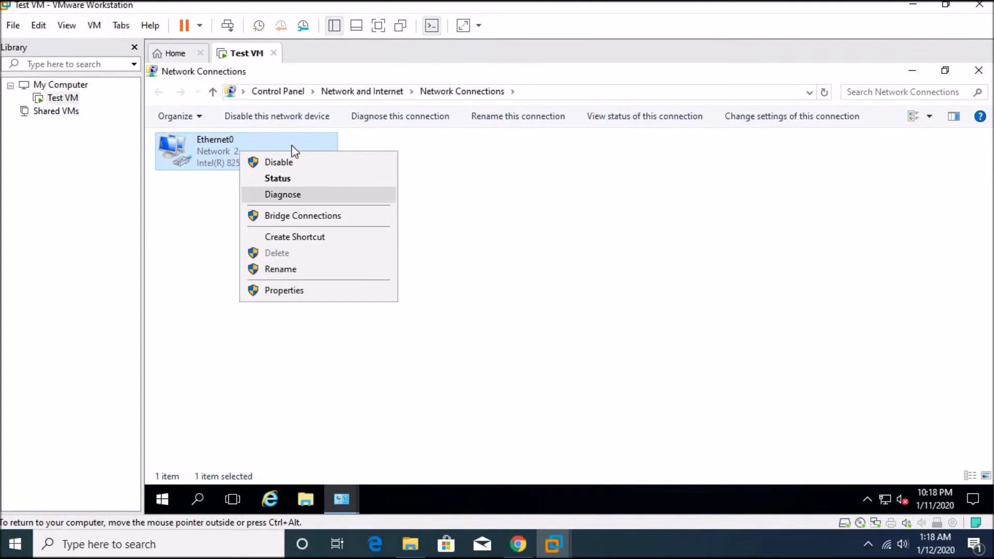
pyautogui.click(284, 291)
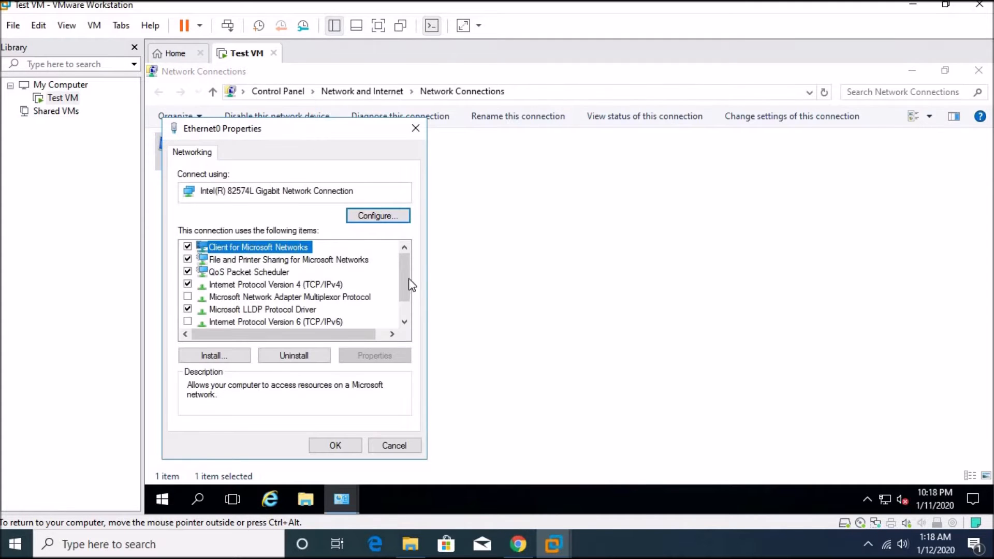
pyautogui.moveTo(405, 291); pyautogui.dragTo(403, 313)
pyautogui.click(404, 247)
pyautogui.click(405, 247)
# Open the Internet Protocol Version 4 (TCP/IPv4) properties of the Ethernet0 connection
pyautogui.click(281, 285)
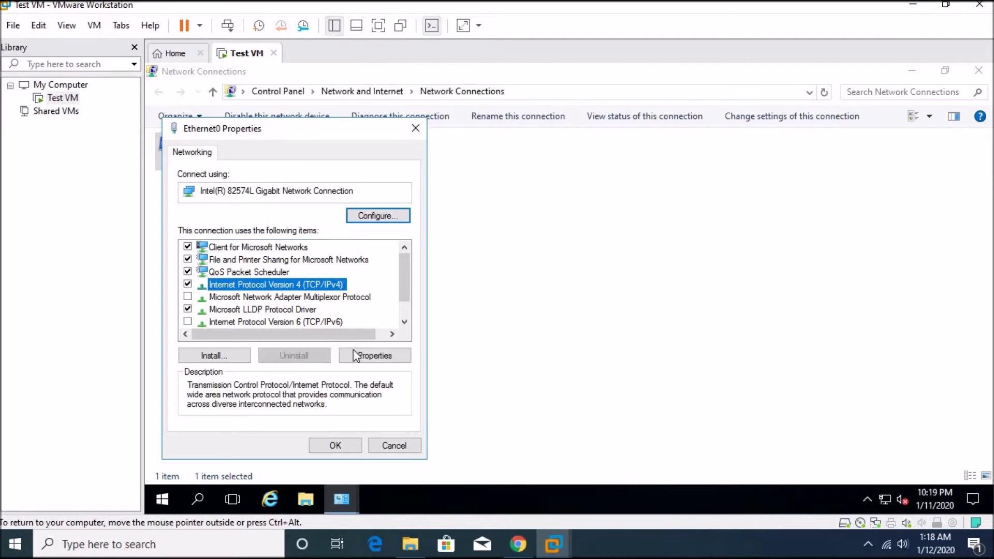
pyautogui.click(291, 321)
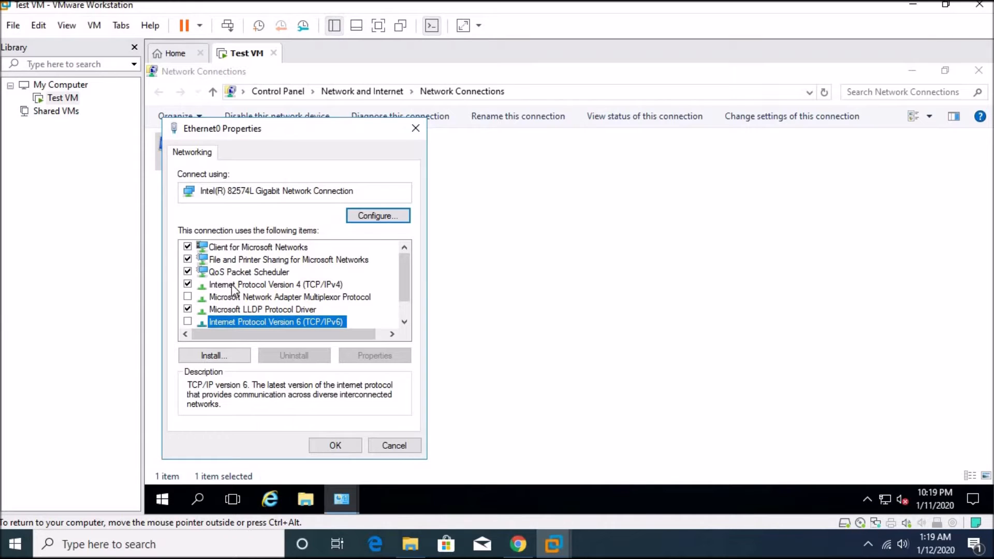
pyautogui.click(270, 286)
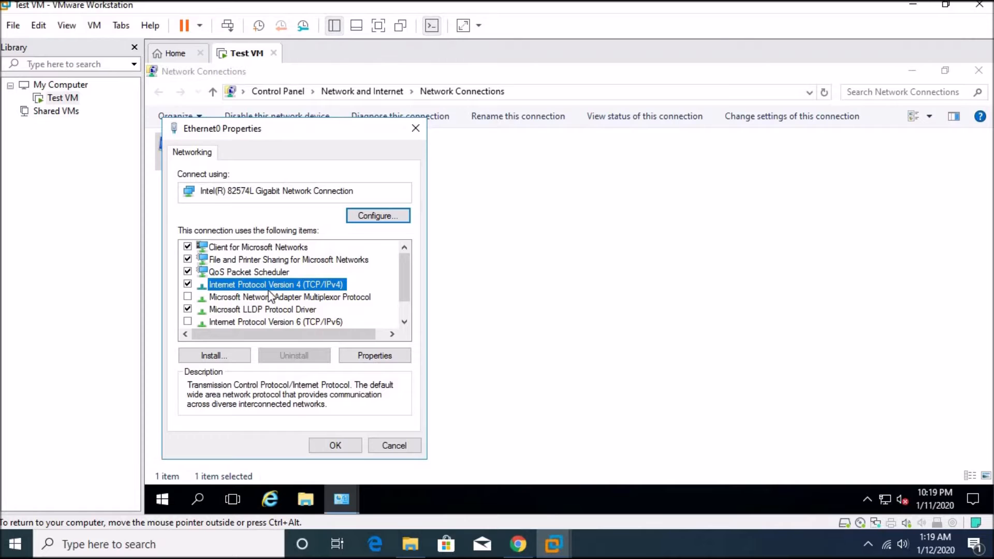
pyautogui.click(375, 355)
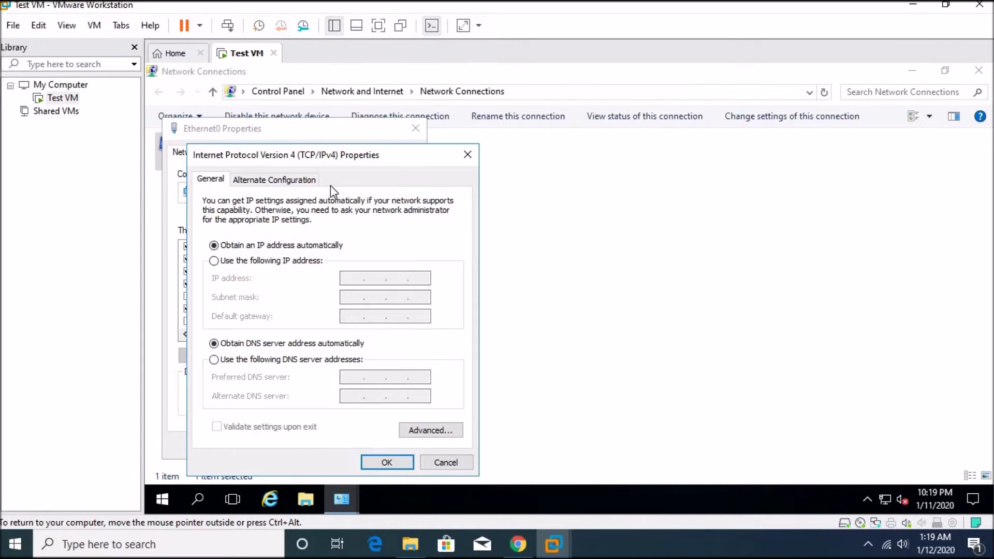
pyautogui.moveTo(334, 155); pyautogui.dragTo(373, 75)
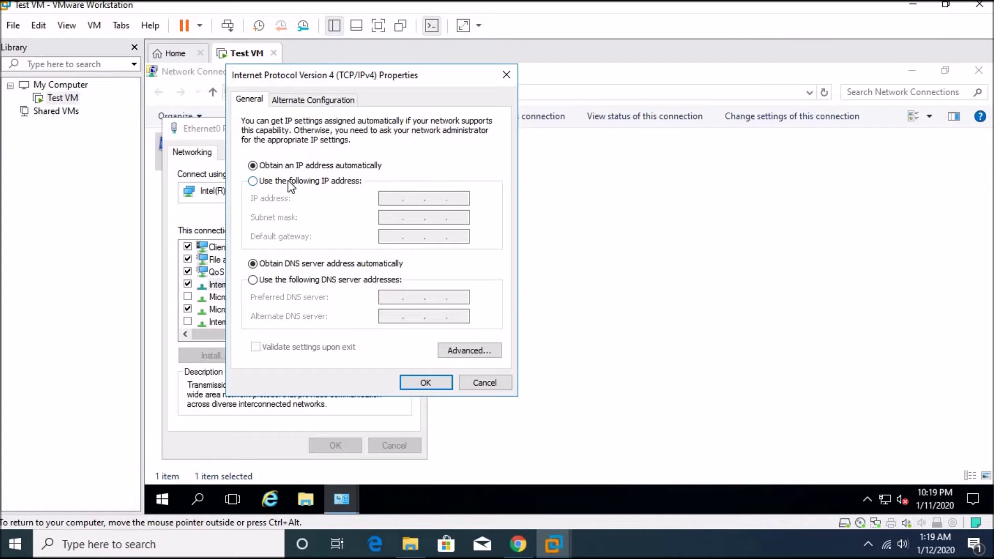
# Assign Ethernet0 the static IP address 192.168.1.2 with subnet mask 255.255.255.0 and default gateway 192.168.1.1
pyautogui.click(253, 181)
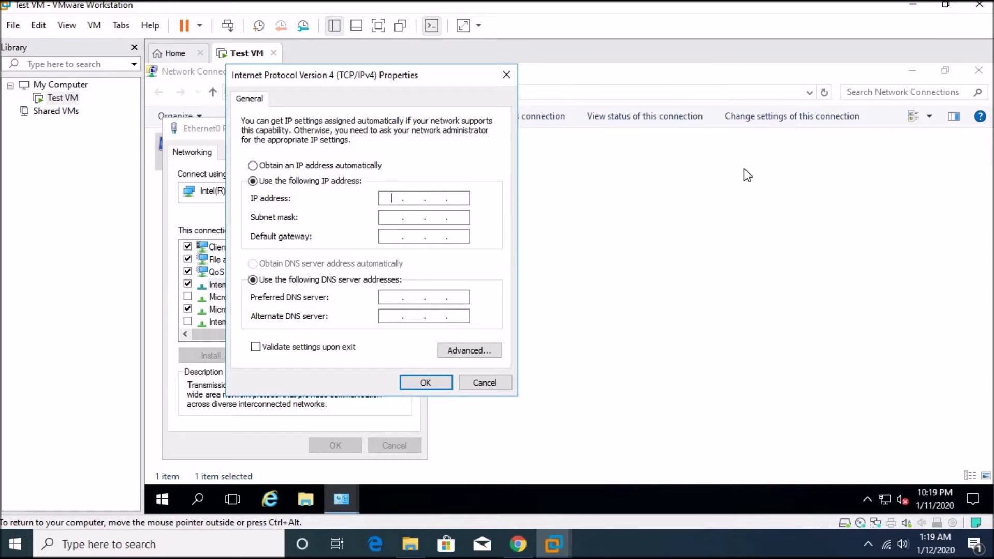
pyautogui.write('192 . 168 . 1 . 2')
pyautogui.click(396, 213)
pyautogui.click(392, 236)
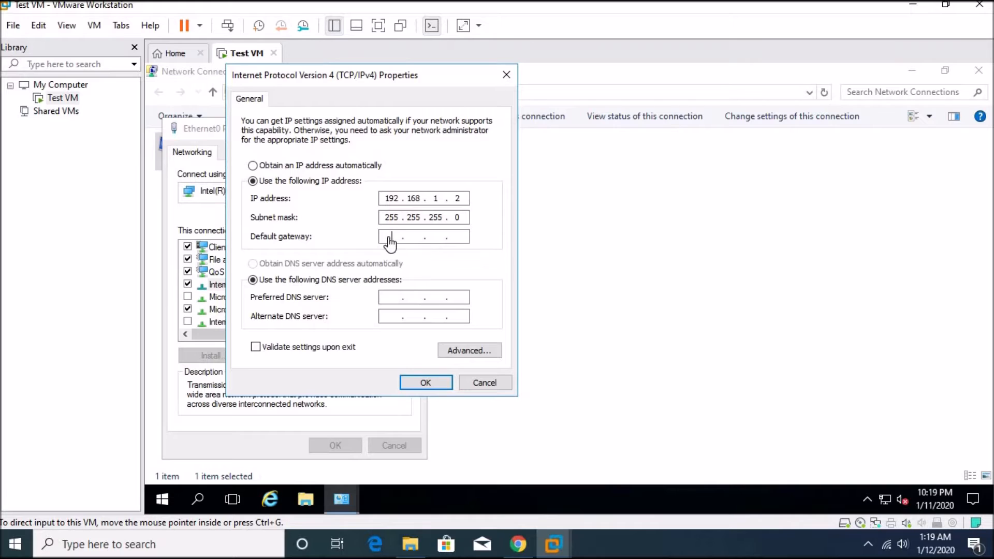
pyautogui.write('192 . 1')
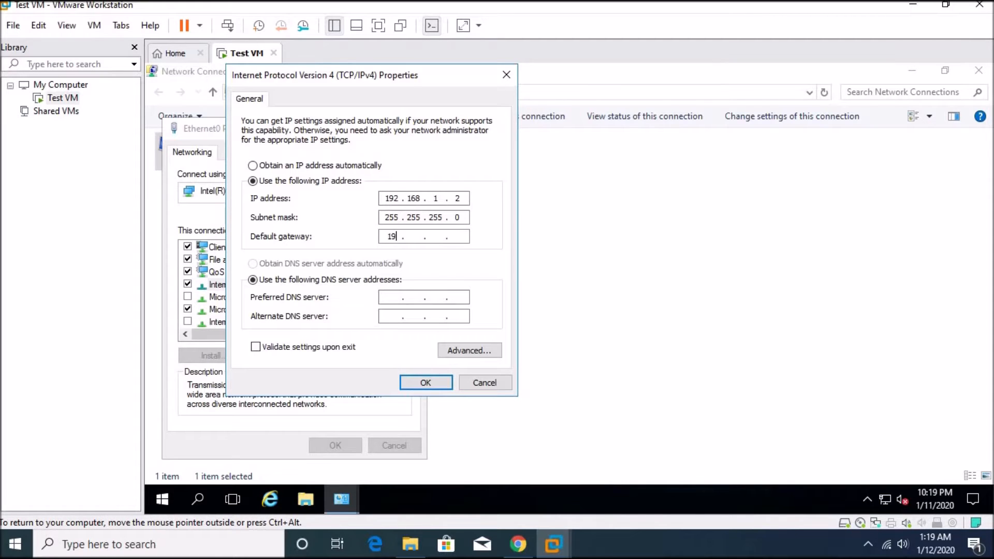
pyautogui.write('68 . 1 . 1')
# Set the preferred DNS server to 192.168.1.2, accept the IPv4 settings and close the Ethernet0 properties and Network Connections windows
pyautogui.click(392, 298)
pyautogui.write('192 . 168 . 1 .')
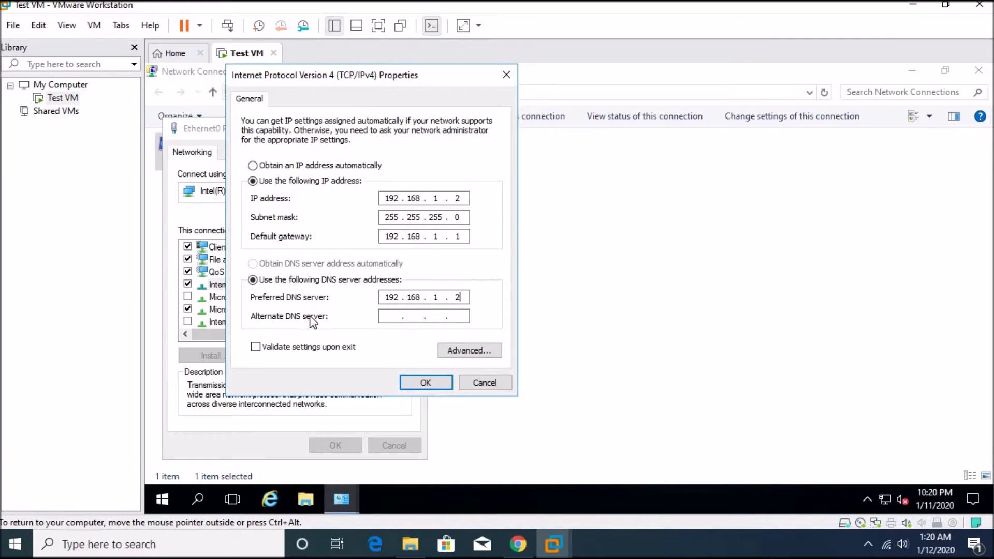
pyautogui.click(430, 389)
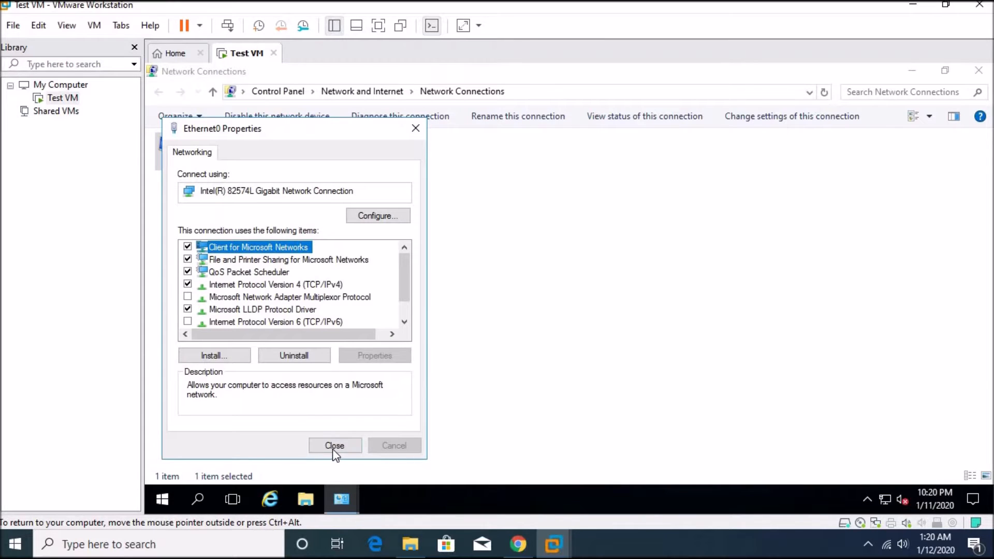
pyautogui.click(979, 71)
pyautogui.click(978, 71)
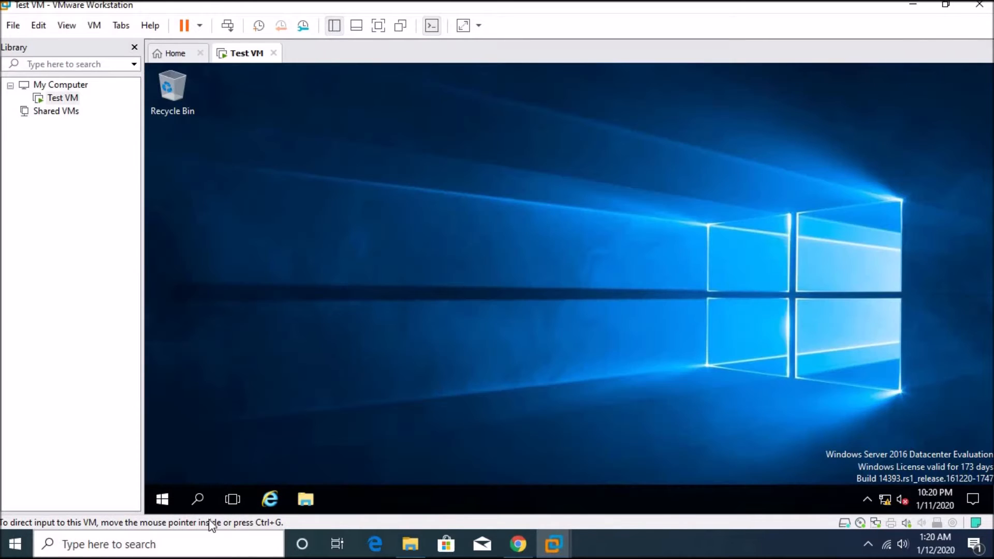
# Run ipconfig /all in a Command Prompt inside the guest
pyautogui.click(162, 499)
pyautogui.click(289, 237)
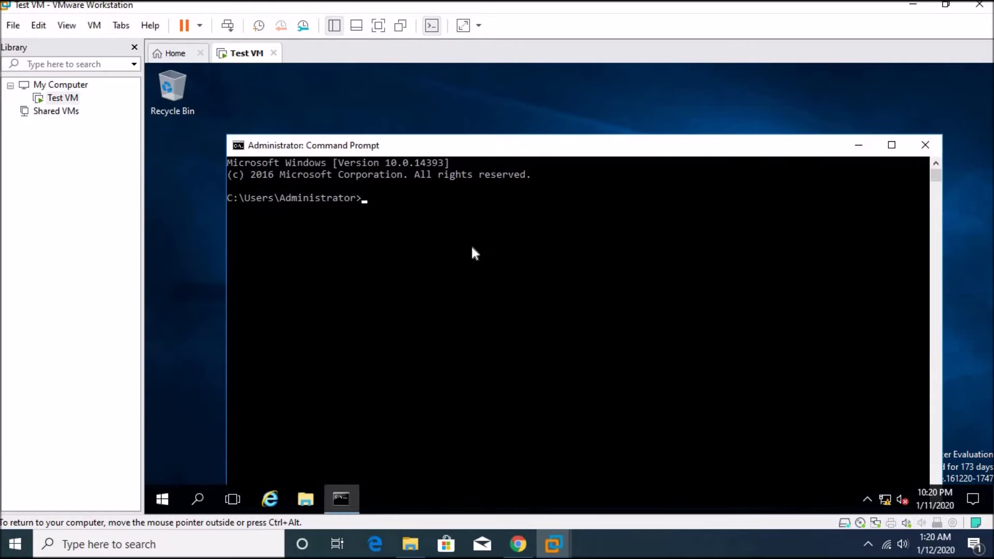
pyautogui.moveTo(641, 140); pyautogui.dragTo(641, 69)
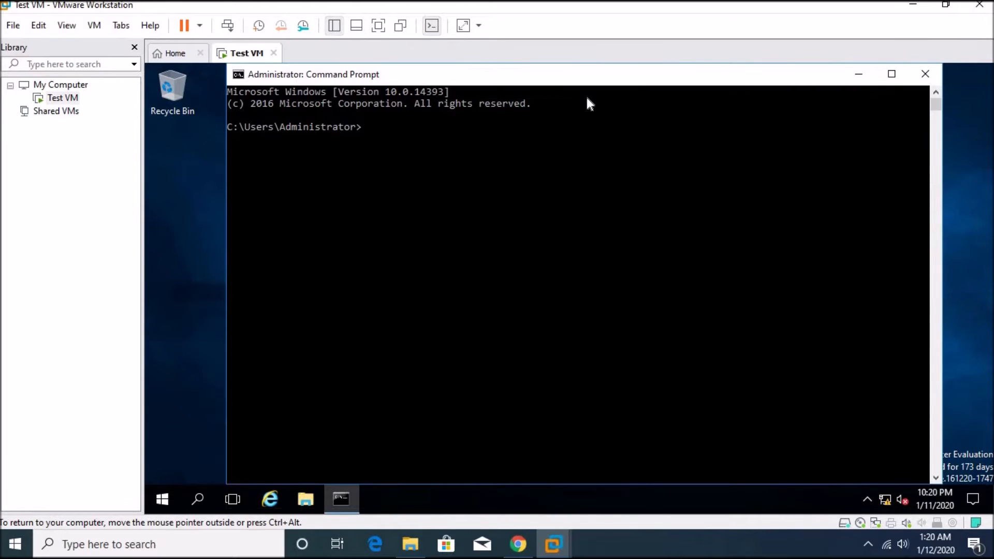
pyautogui.write('ipconfig /all')
pyautogui.press('Return')
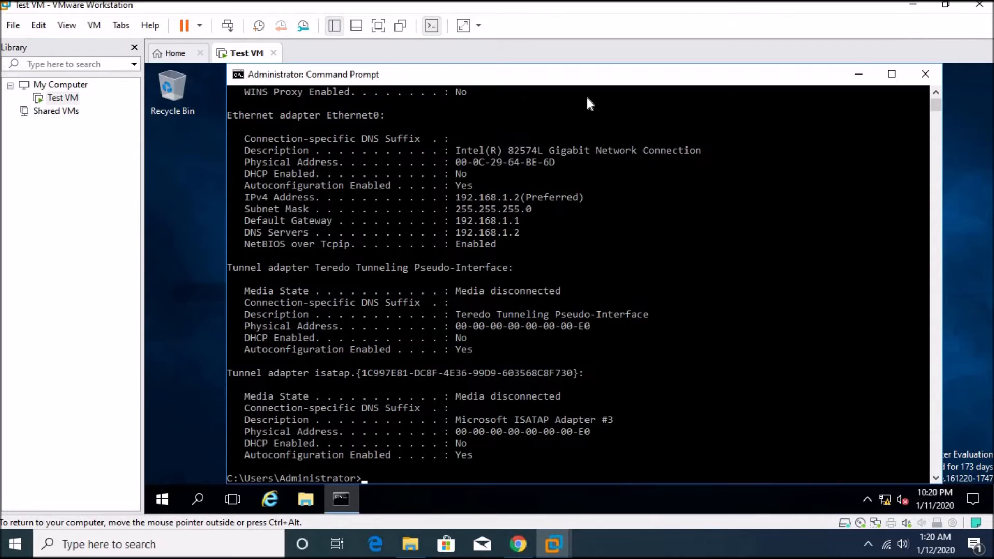
# Examine the Ethernet0 adapter's IPv4 address, subnet mask, gateway and DNS entries in the output, and exit the Command Prompt
pyautogui.scroll(1, 339, 189)
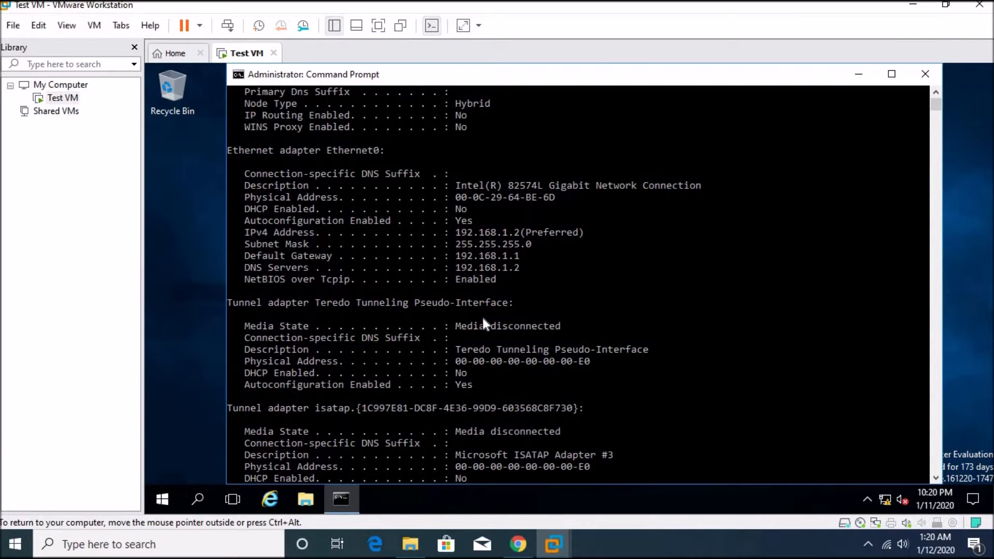
pyautogui.scroll(-1, 468, 305)
pyautogui.moveTo(399, 115); pyautogui.dragTo(239, 113)
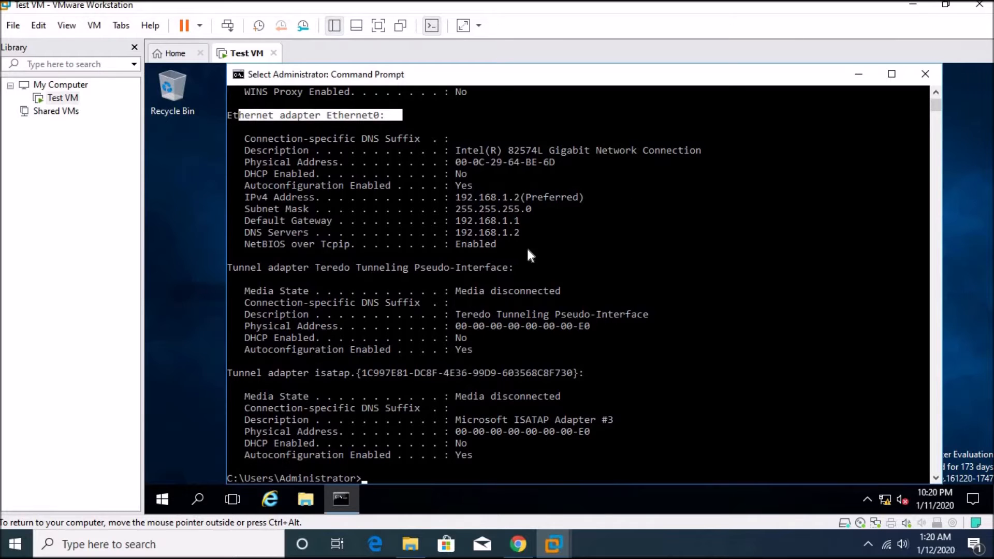
pyautogui.moveTo(525, 245); pyautogui.dragTo(228, 199)
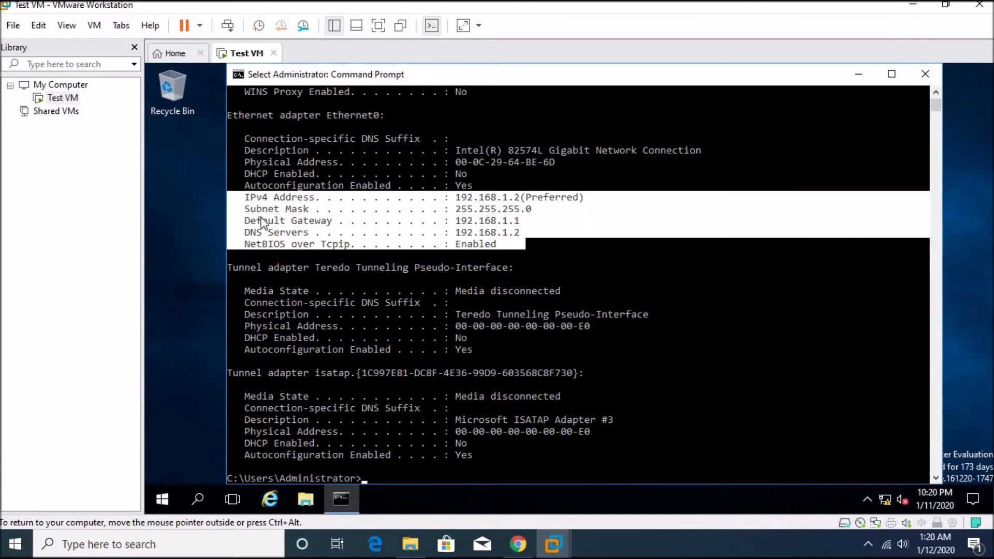
pyautogui.click(587, 233)
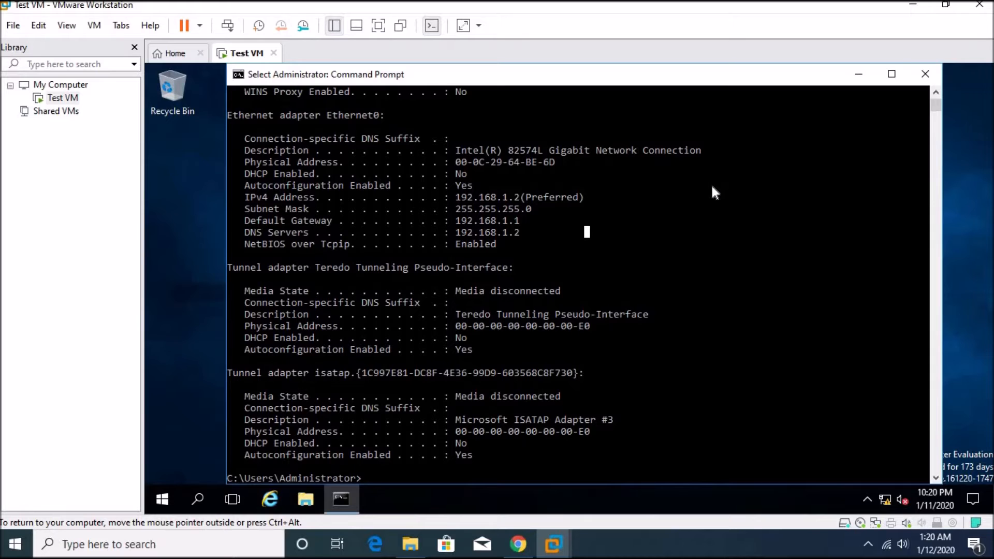
pyautogui.press('Escape')
pyautogui.write('exit')
pyautogui.press('Return')
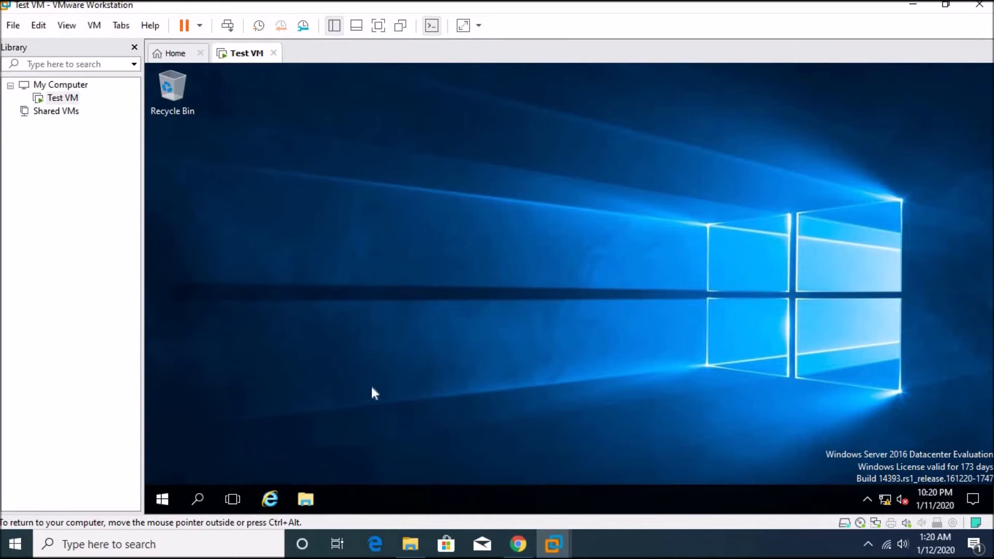
# Open the guest's System page with the basic computer information through the properties of File Explorer
pyautogui.click(163, 498)
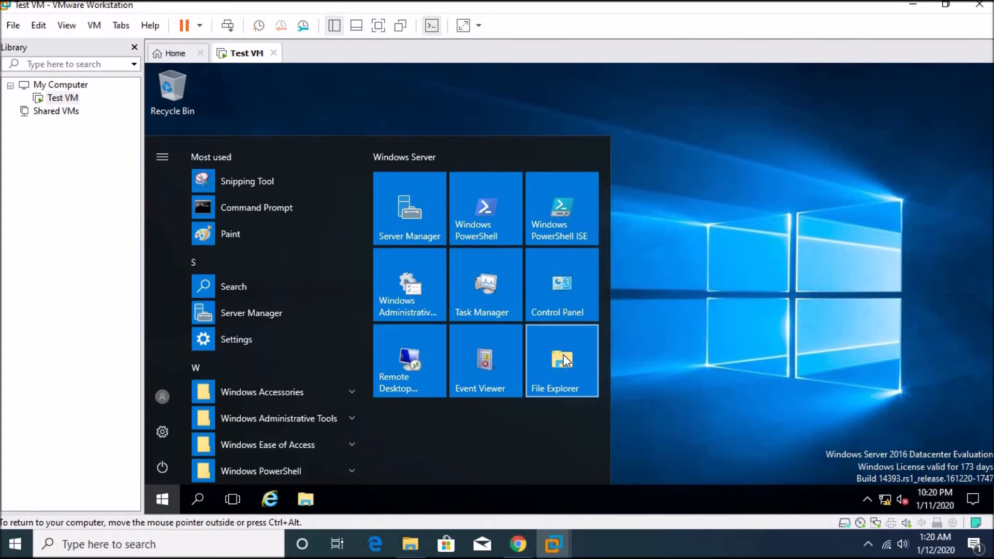
pyautogui.click(157, 501)
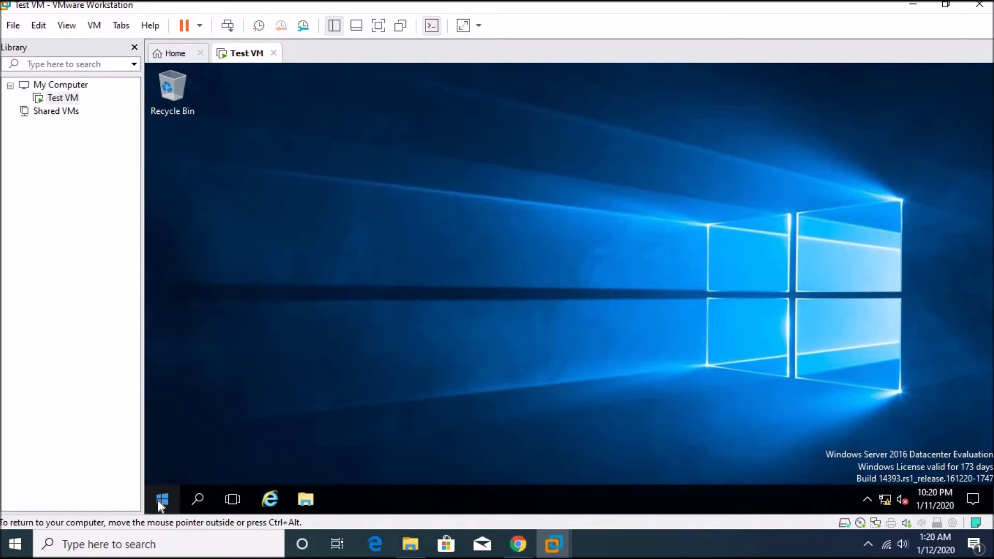
pyautogui.click(158, 501)
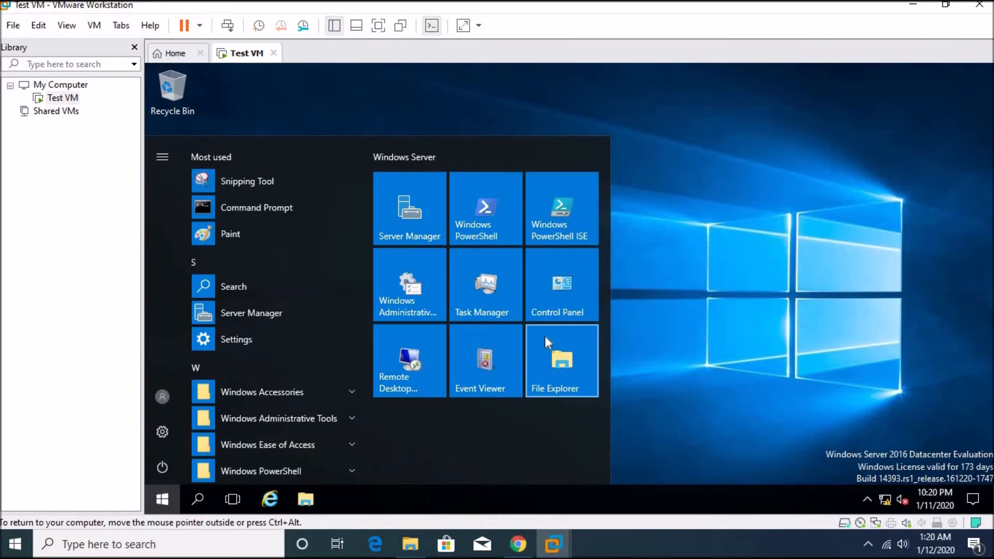
pyautogui.rightClick(546, 337)
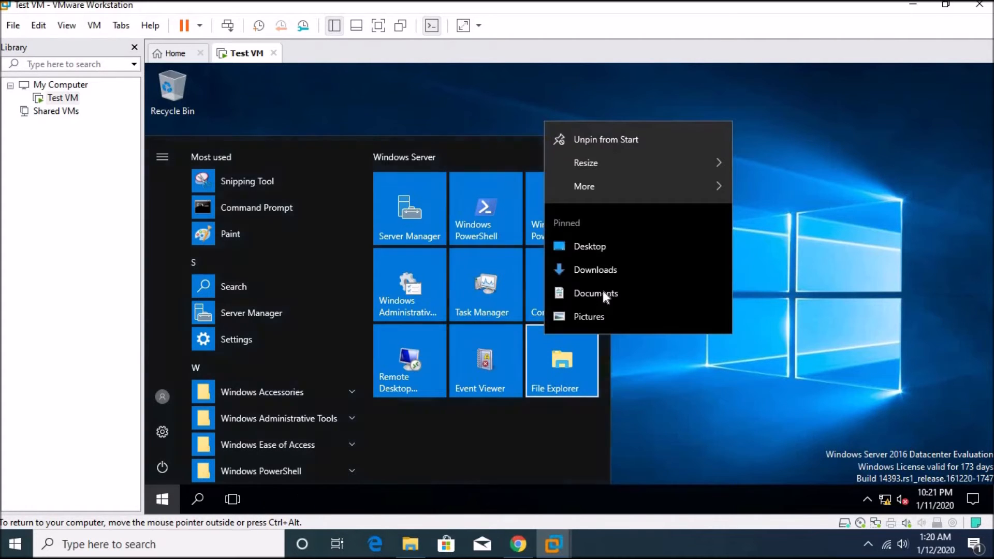
pyautogui.moveTo(594, 188)
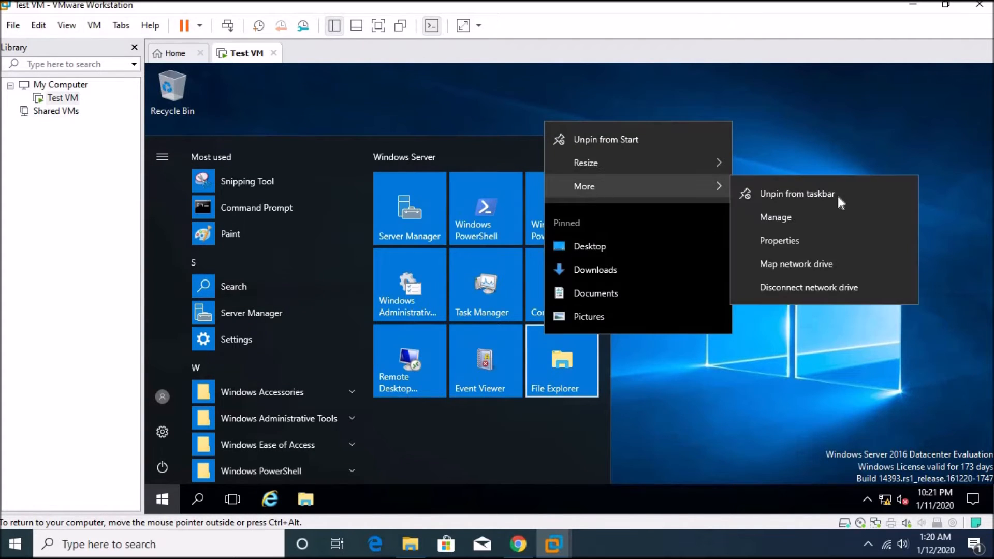
pyautogui.click(823, 239)
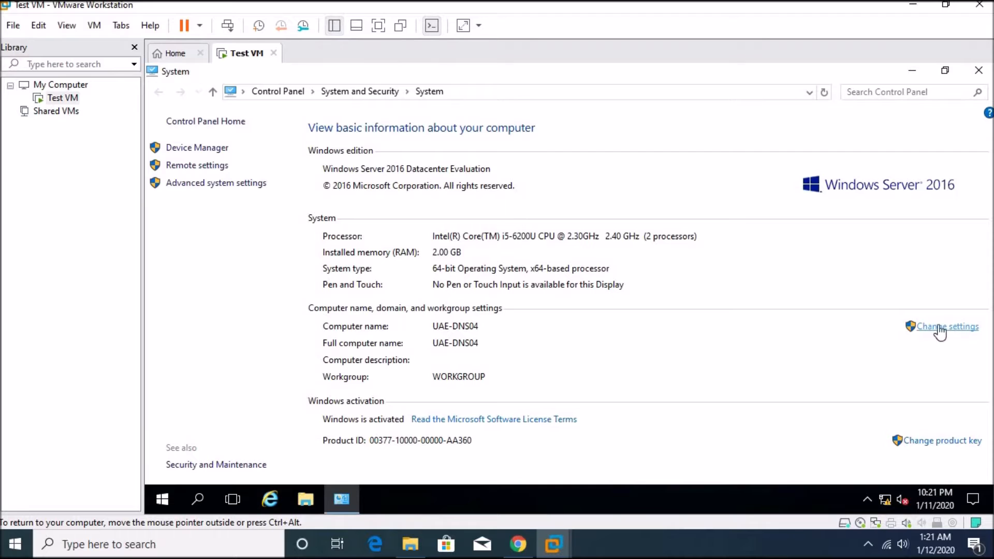
# Change the guest's computer name to TOR-AD01, keeping it in its workgroup, and acknowledge the restart notice
pyautogui.click(489, 314)
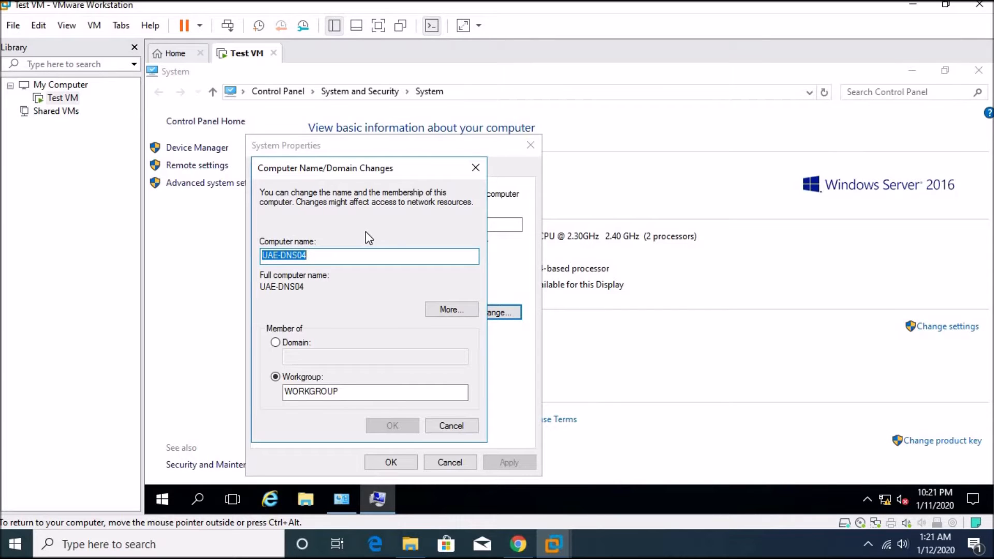
pyautogui.press('capslock')
pyautogui.moveTo(352, 259); pyautogui.dragTo(149, 235)
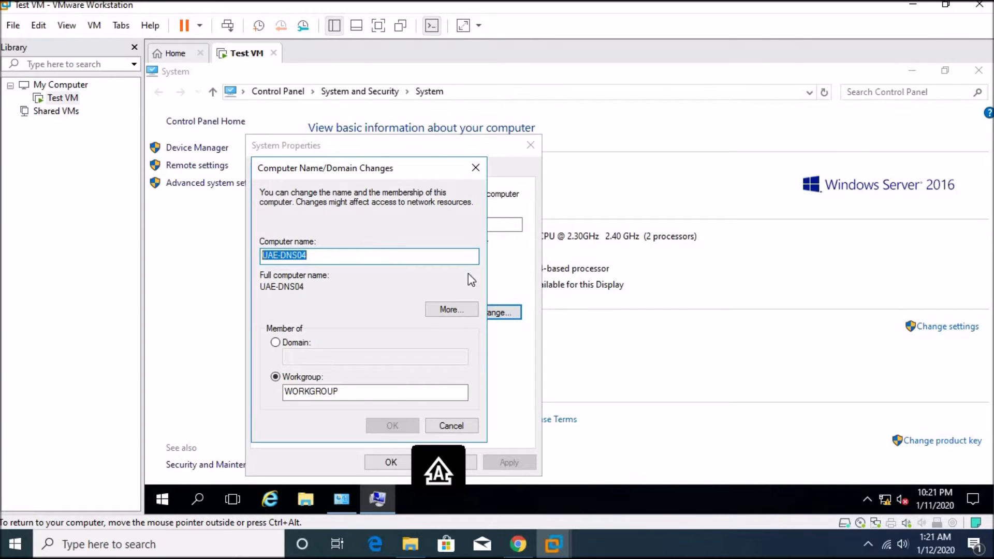
pyautogui.write('TOR')
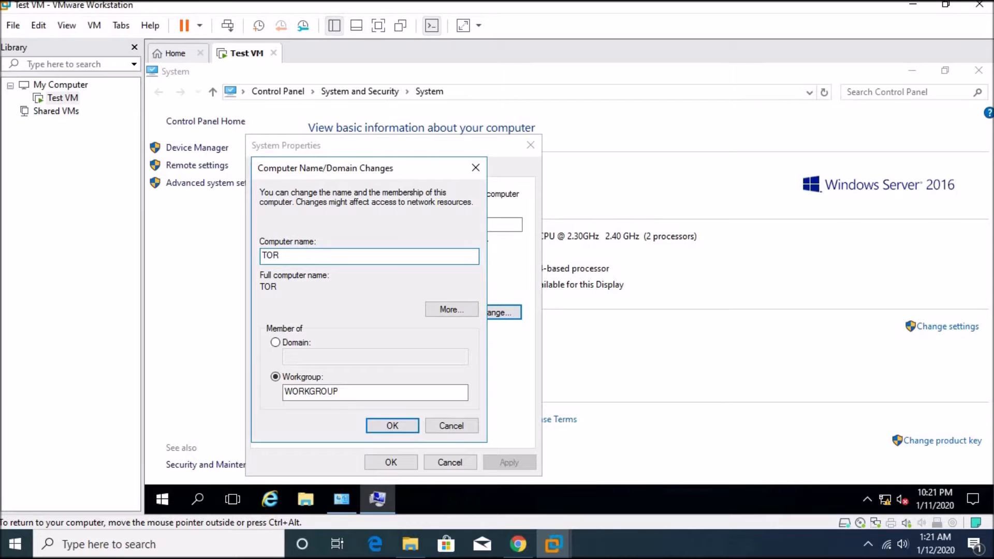
pyautogui.write('-AD01')
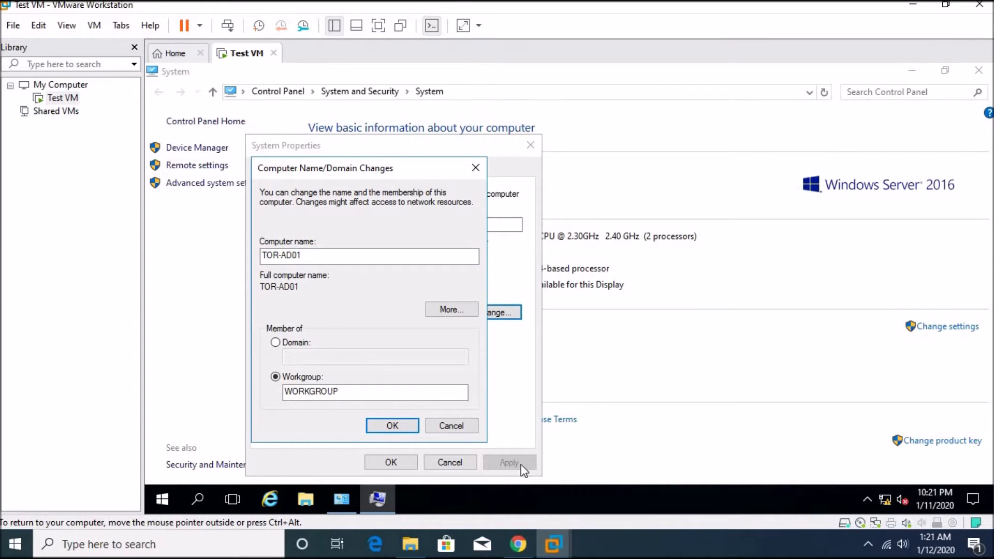
pyautogui.click(394, 421)
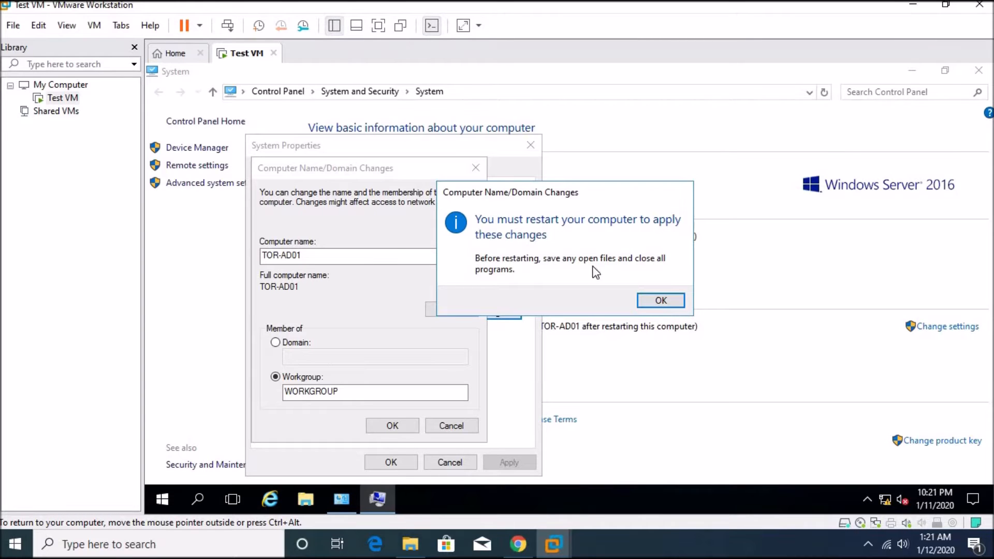
pyautogui.click(671, 299)
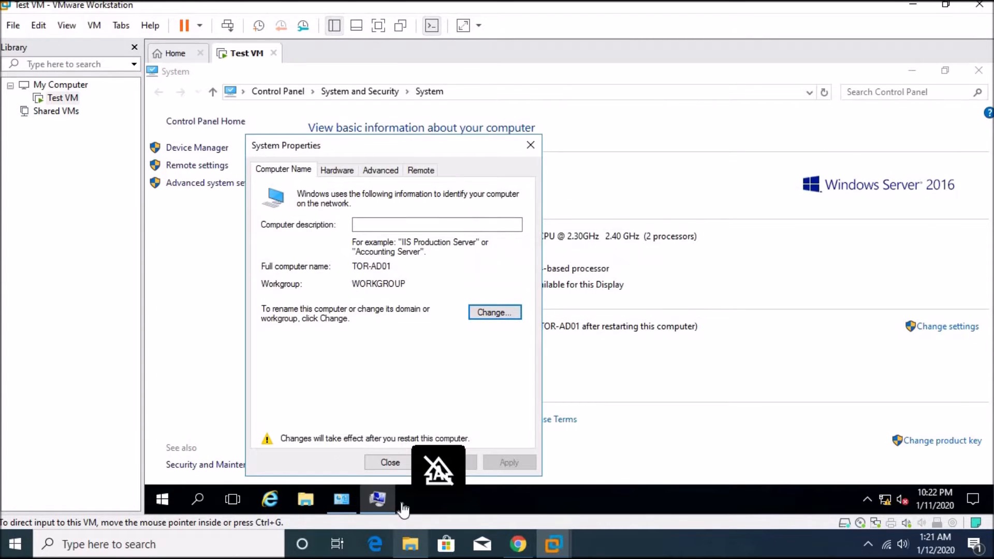
# Close the System Properties dialog, postpone the restart and close the System window
pyautogui.click(389, 462)
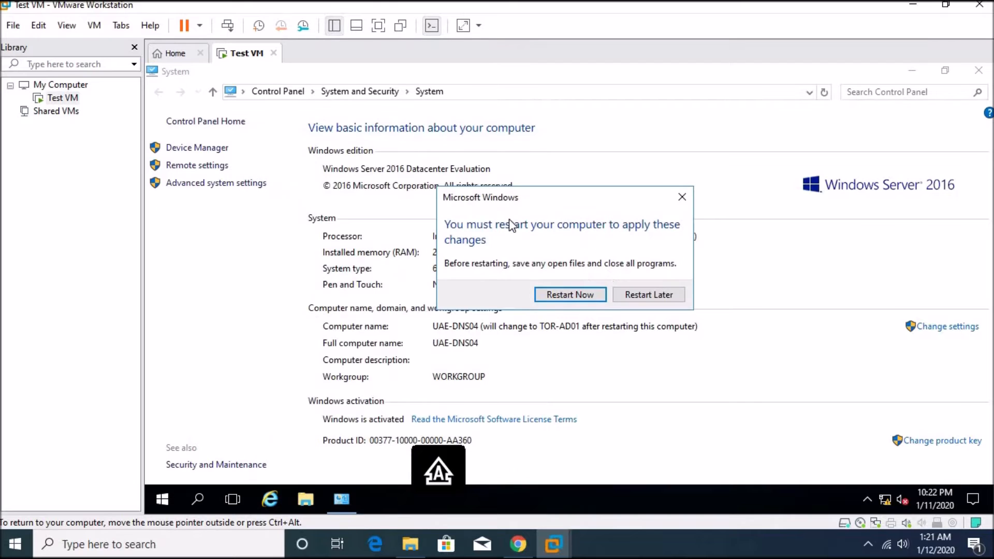
pyautogui.click(665, 298)
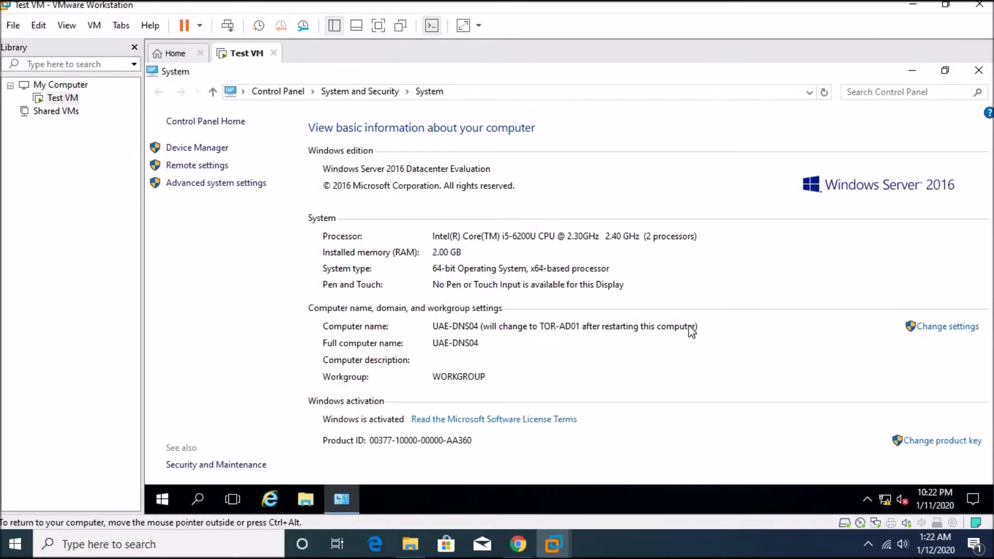
pyautogui.click(979, 72)
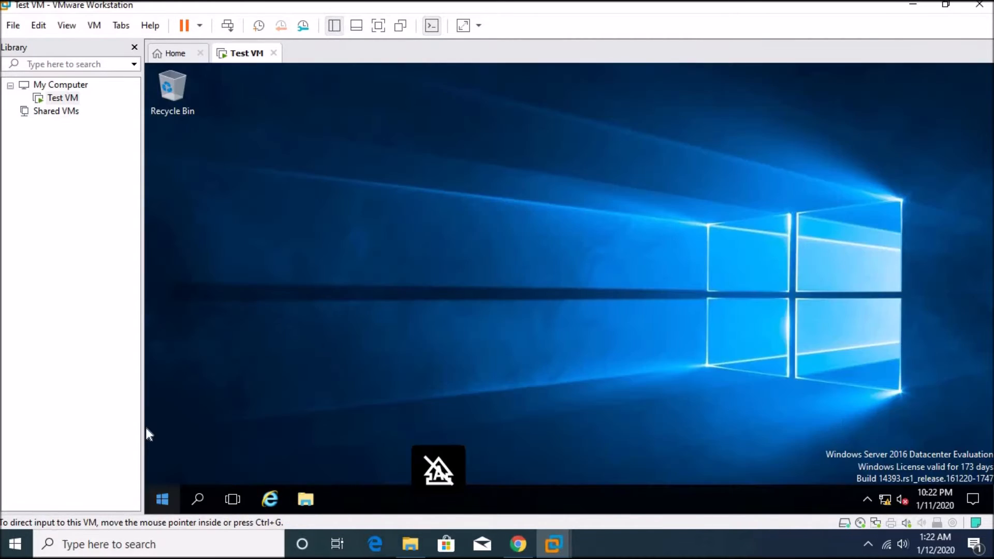
# Restart the guest server with Other (Unplanned) as the reason
pyautogui.click(162, 500)
pyautogui.click(159, 464)
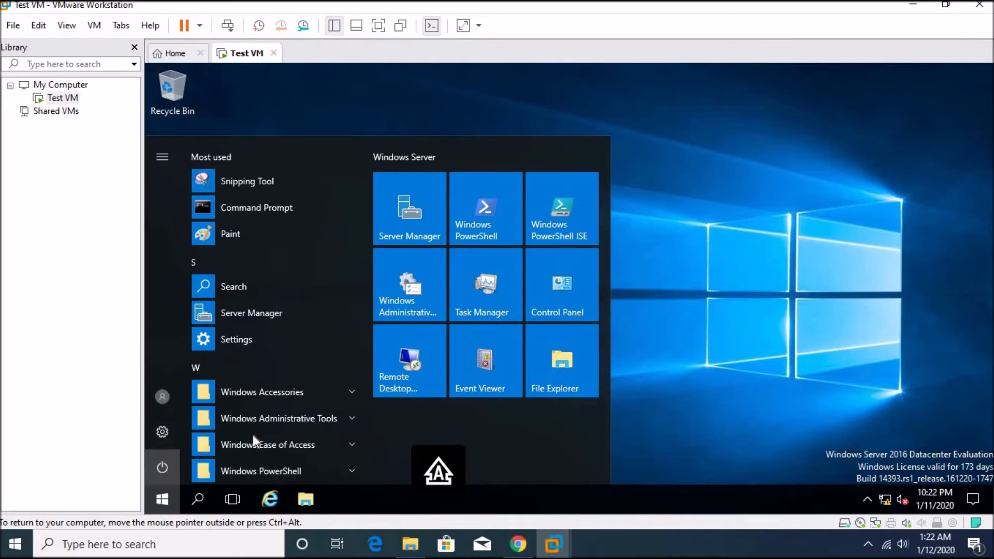
pyautogui.click(225, 429)
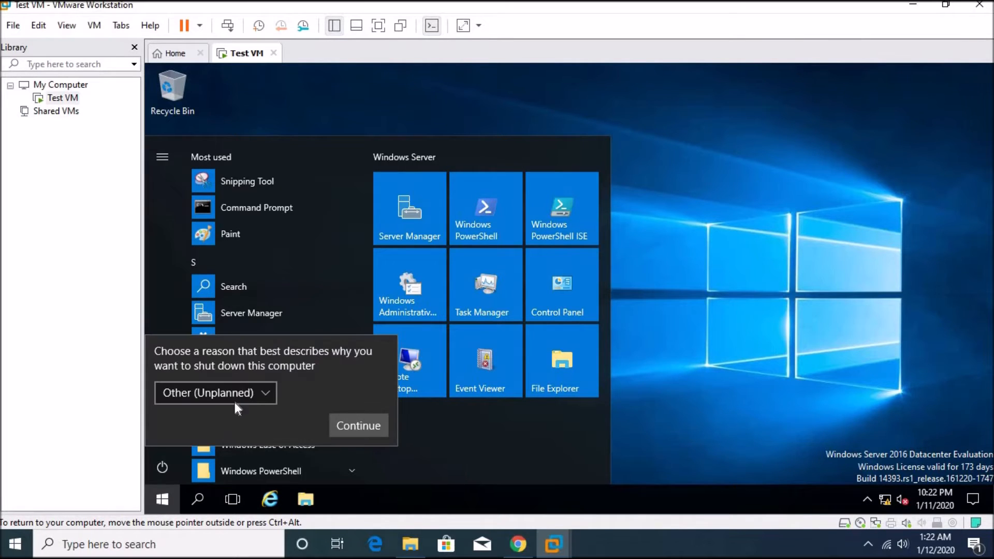
pyautogui.click(366, 424)
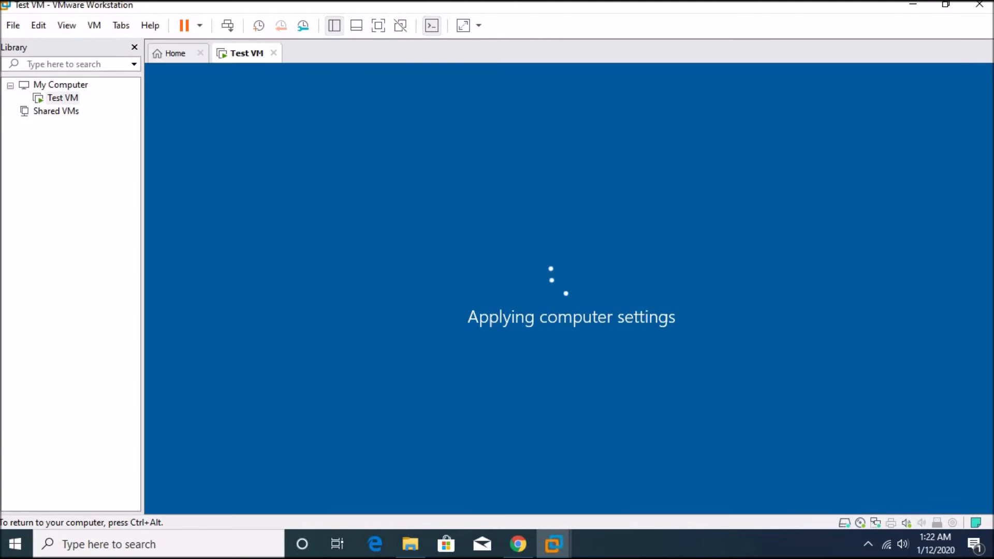
# Release the input from the guest and send Ctrl+Alt+Del to Test VM to unlock its sign-in screen
pyautogui.hotkey('ctrl', 'alt')
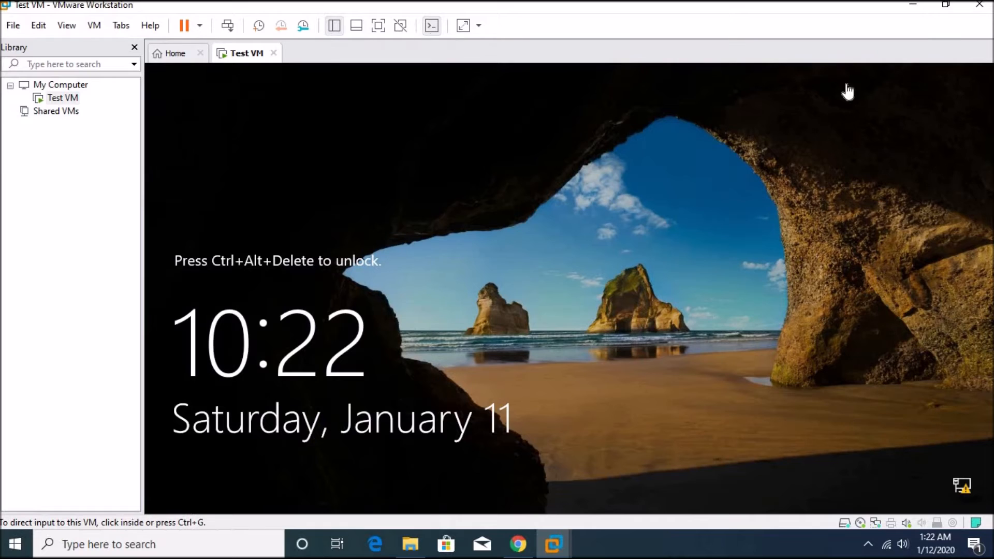
pyautogui.rightClick(59, 100)
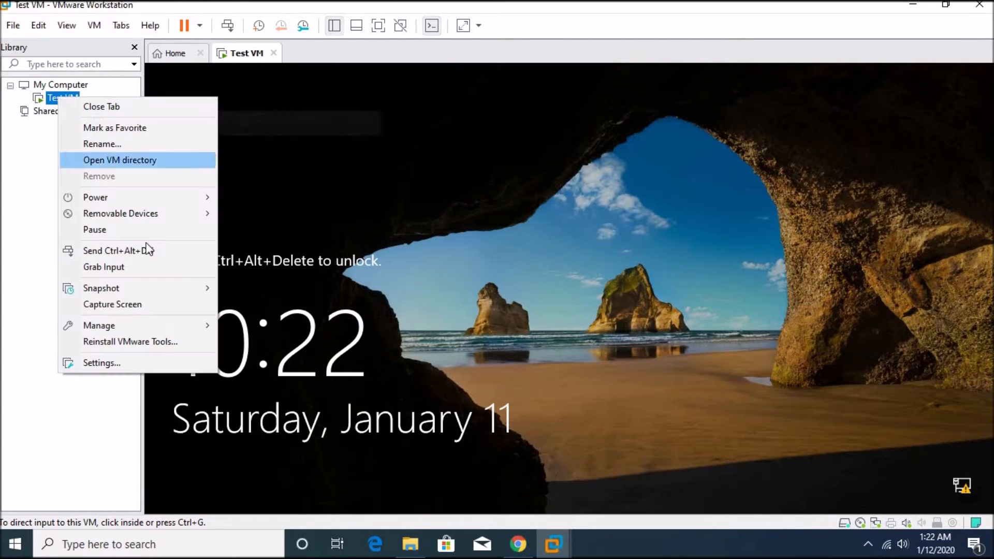
pyautogui.click(133, 255)
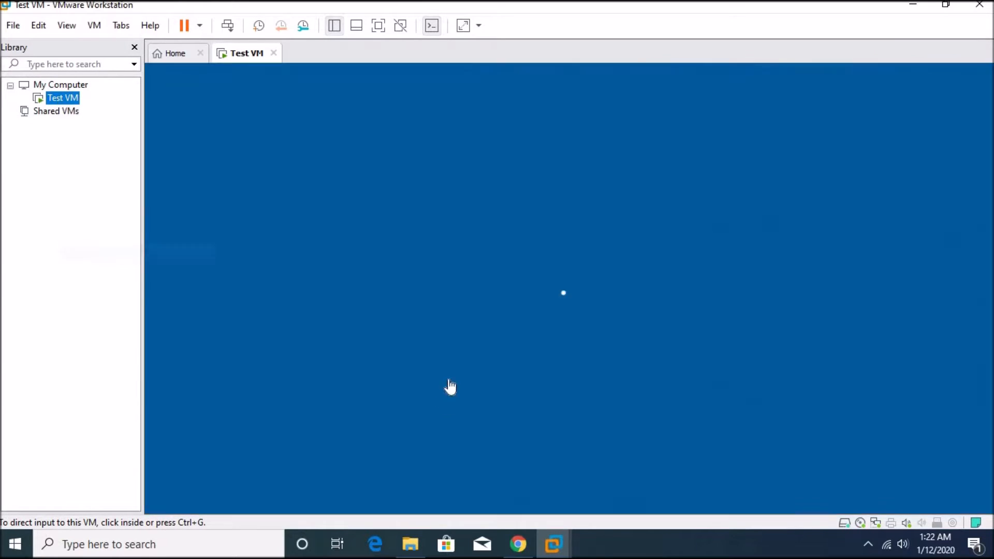
# Sign in to the guest's Administrator account by entering the account password
pyautogui.click(525, 345)
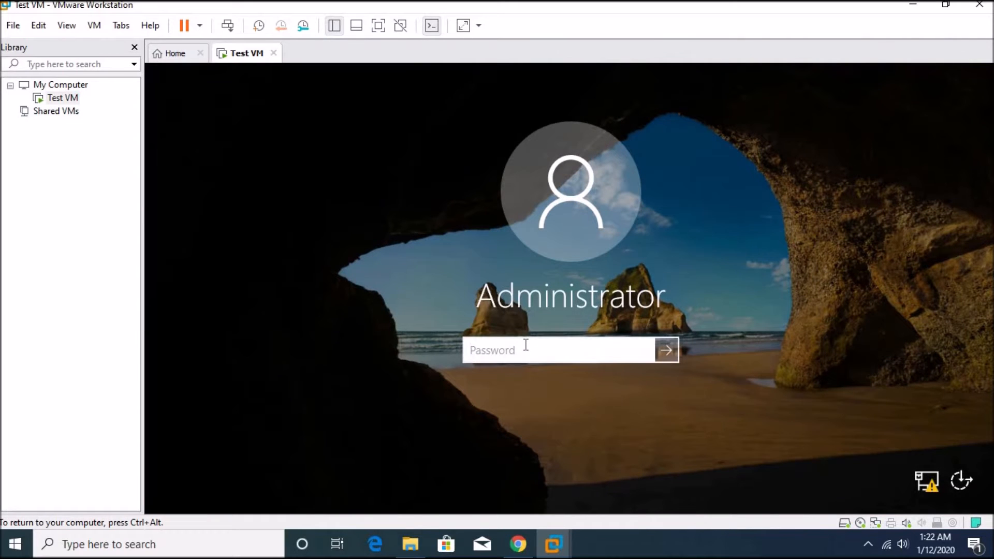
pyautogui.write('•••••••')
pyautogui.press('Return')
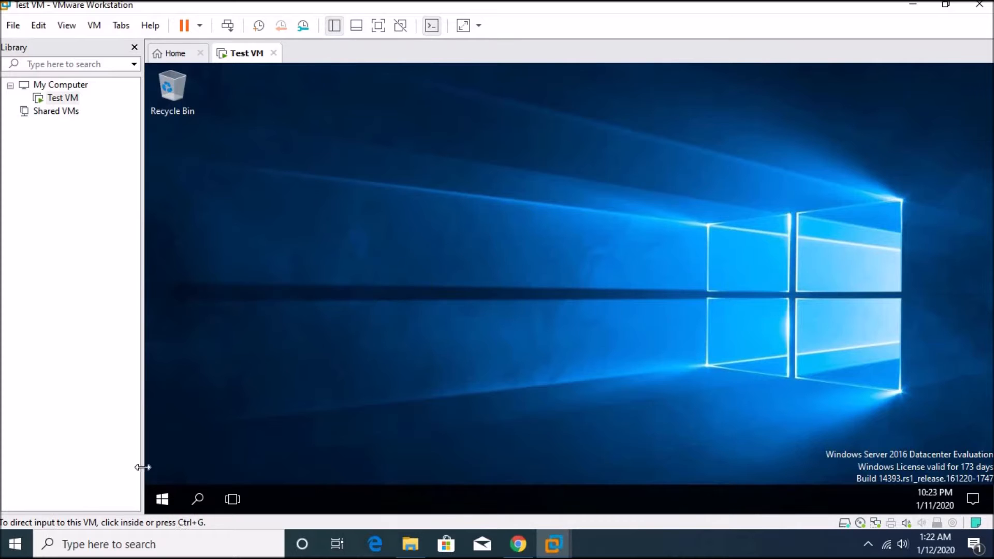
# Check the server's name with the hostname command in the guest's Command Prompt, then close it
pyautogui.click(172, 499)
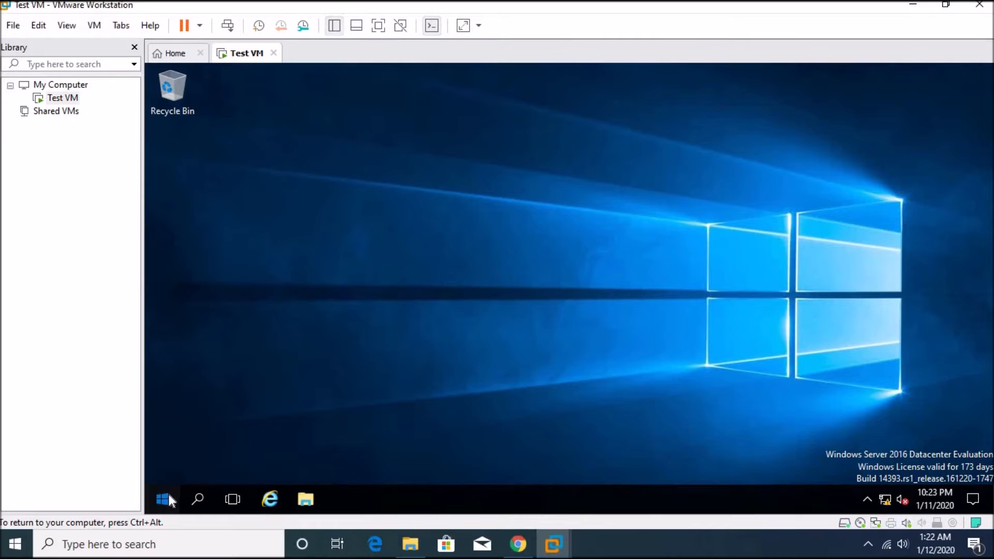
pyautogui.click(168, 495)
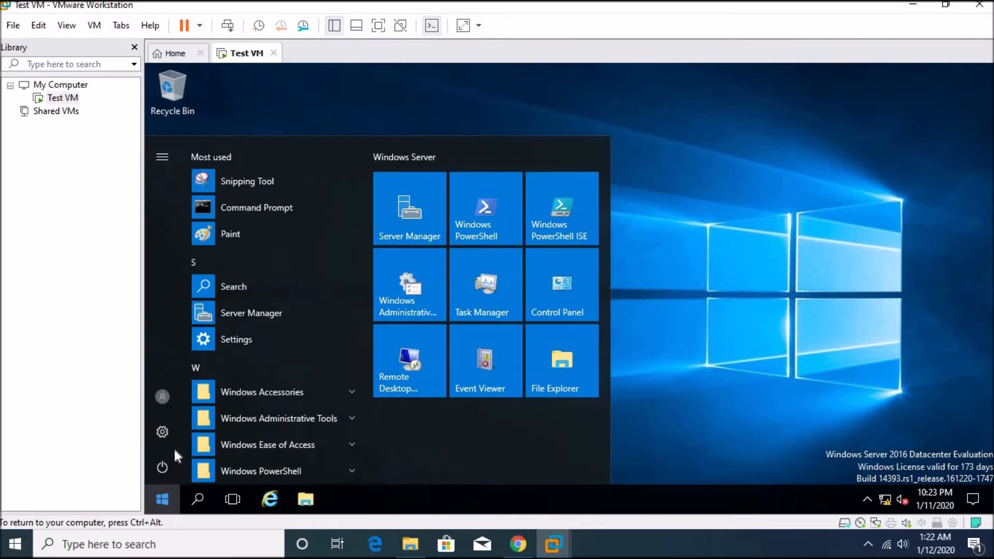
pyautogui.click(260, 207)
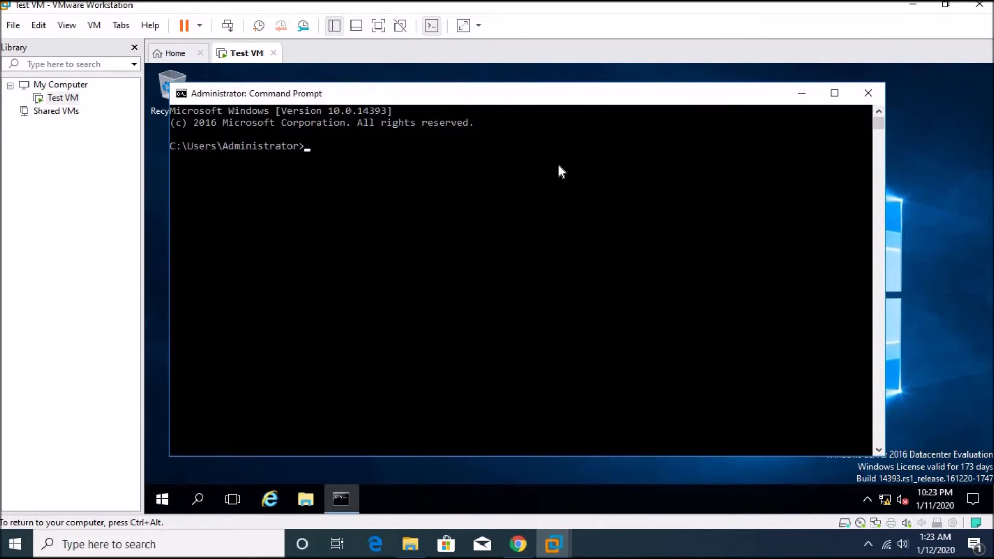
pyautogui.write('hostname')
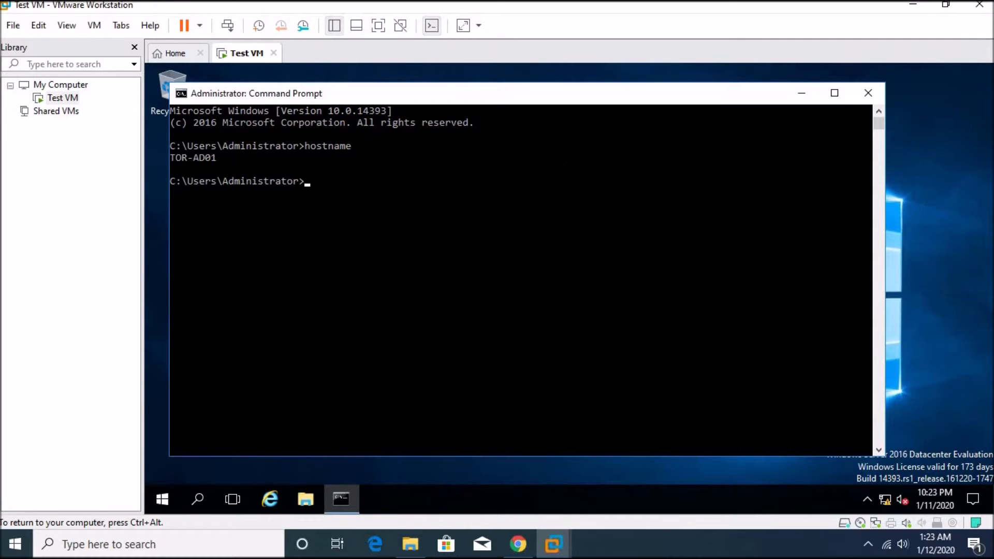
pyautogui.moveTo(224, 157); pyautogui.dragTo(161, 160)
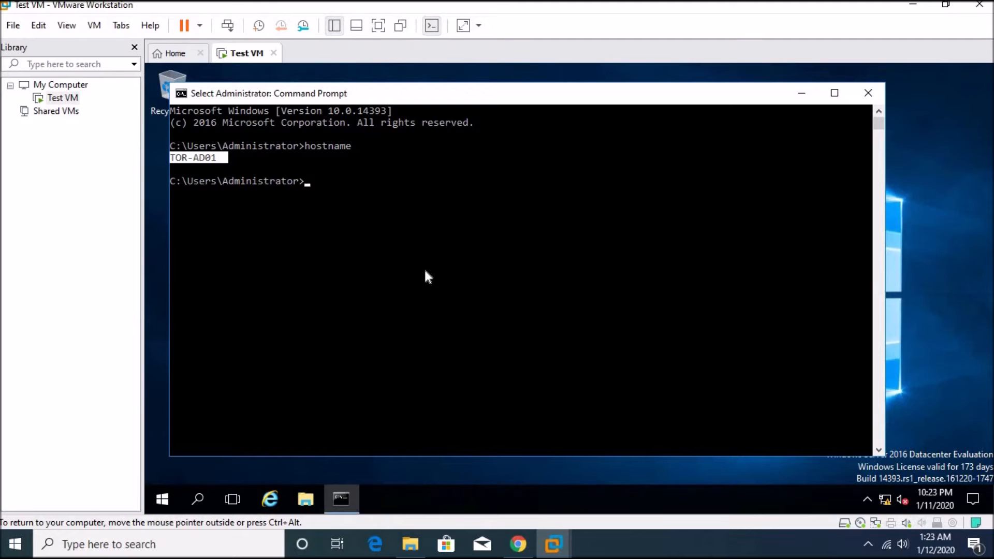
pyautogui.click(723, 332)
pyautogui.click(871, 93)
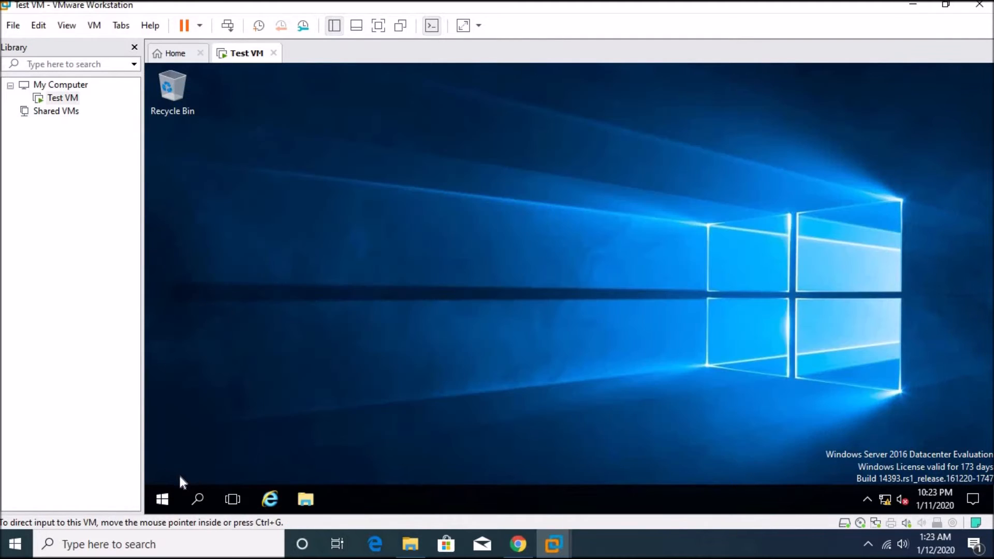
# Open the guest's System window through the properties of File Explorer
pyautogui.click(160, 500)
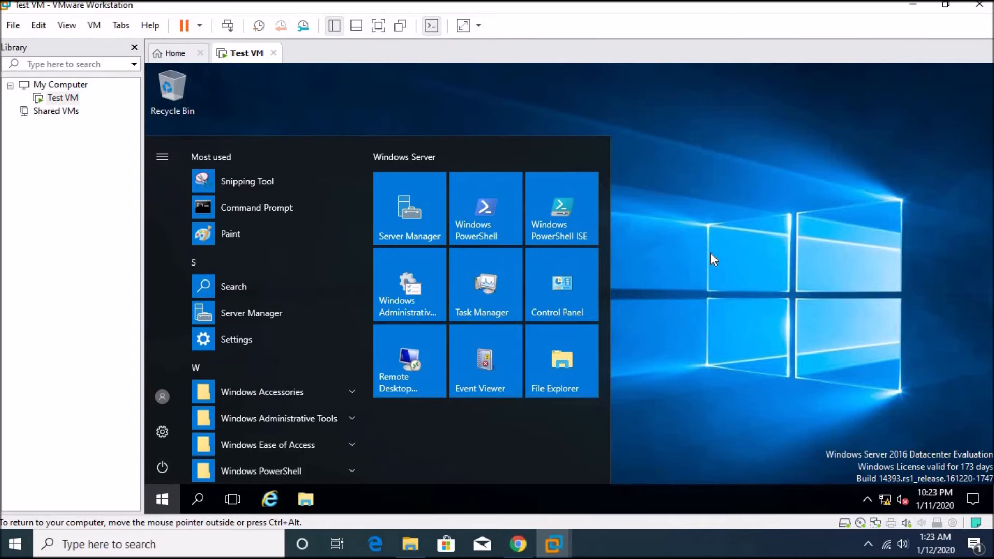
pyautogui.click(698, 242)
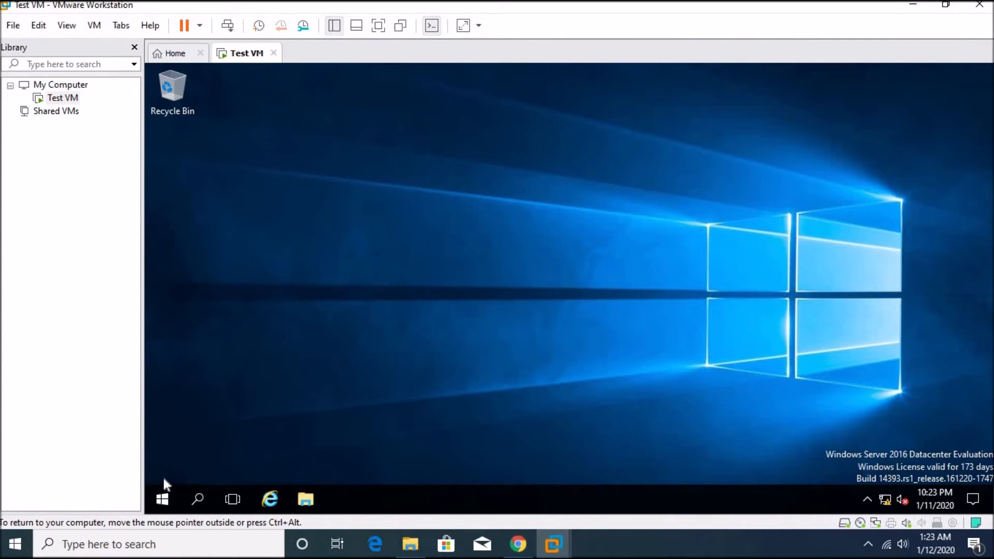
pyautogui.click(156, 502)
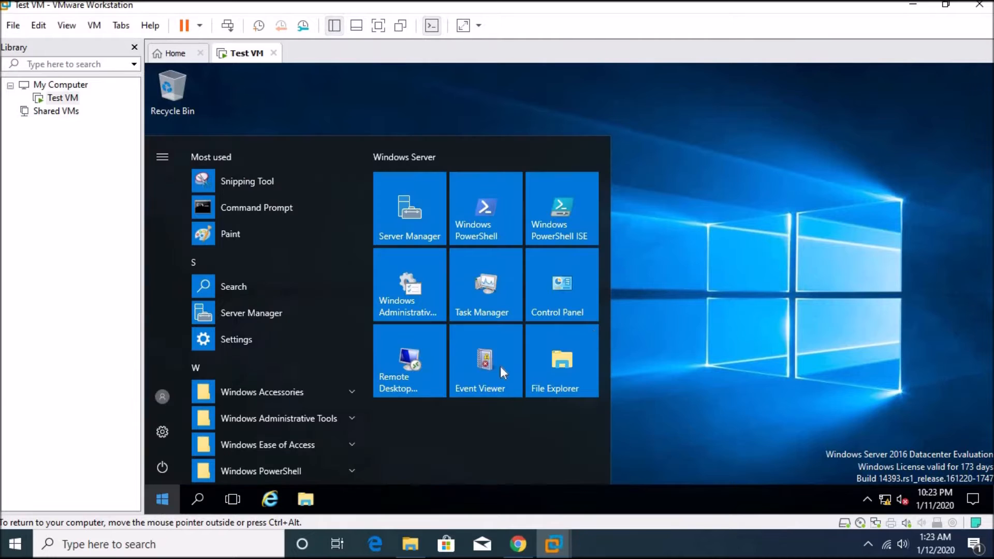
pyautogui.rightClick(558, 346)
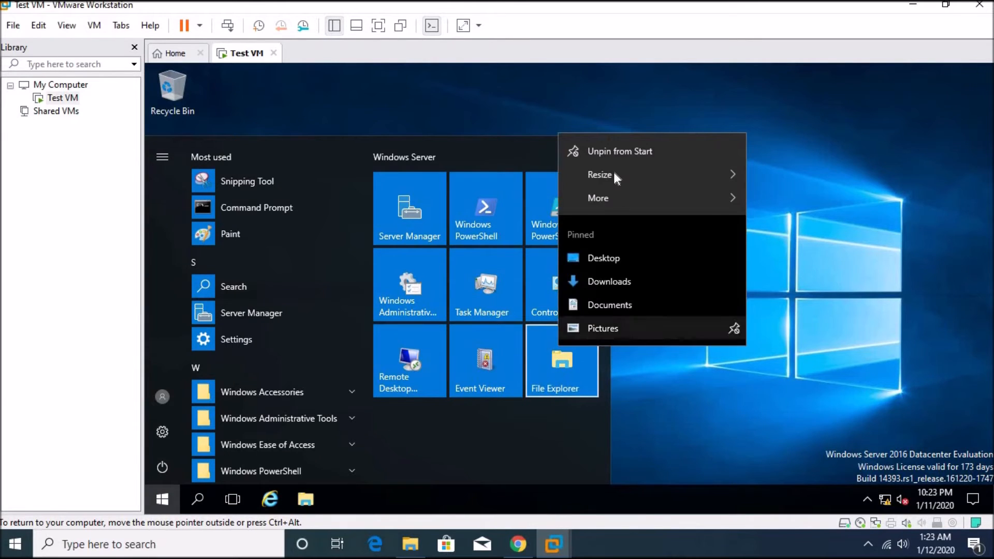
pyautogui.moveTo(611, 199)
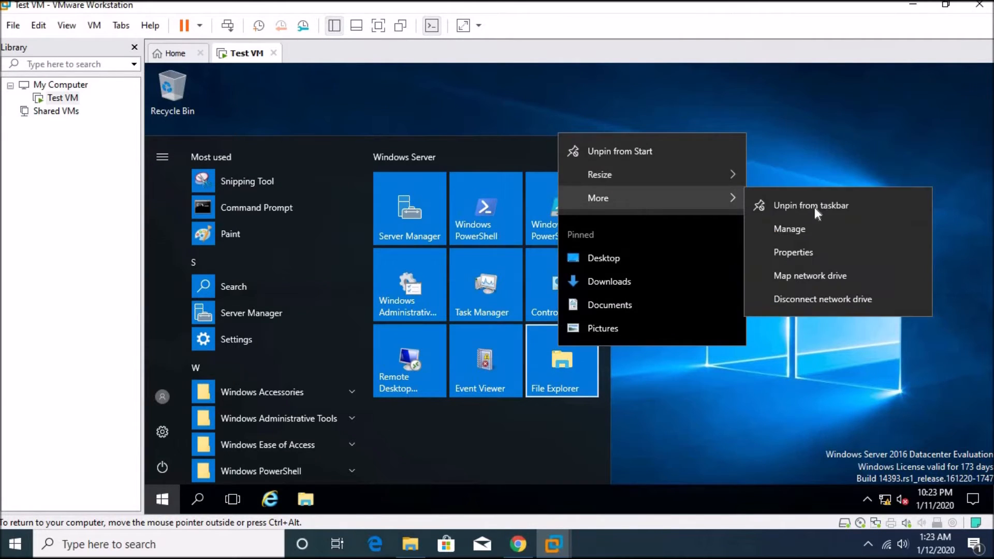
pyautogui.click(797, 253)
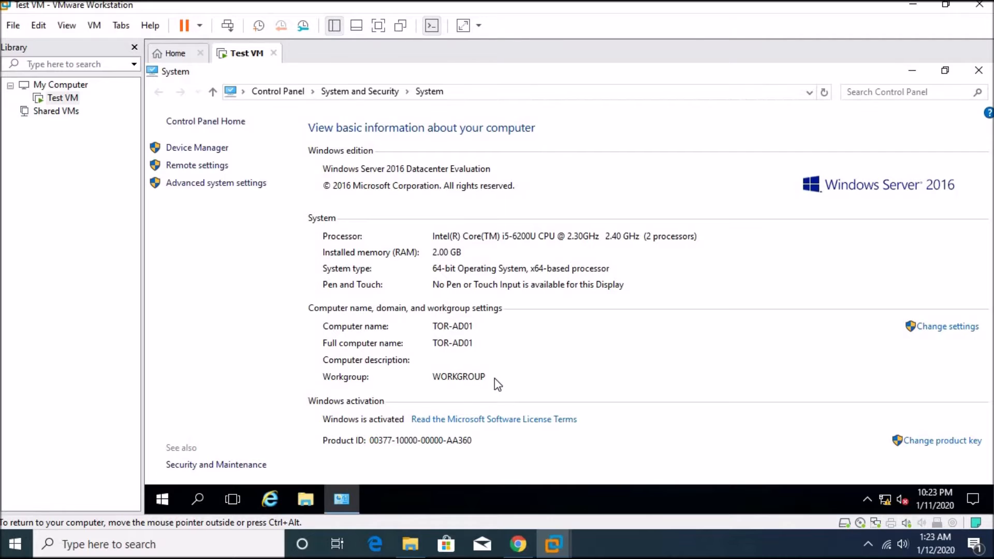
# Open the computer name and domain change settings, moving the System Properties dialog higher
pyautogui.click(960, 328)
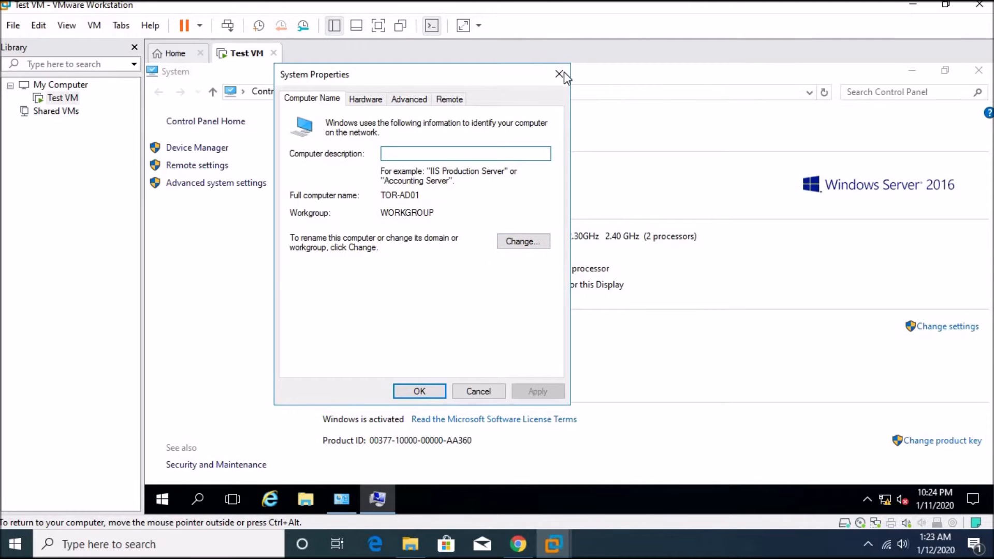
pyautogui.click(560, 74)
pyautogui.click(947, 328)
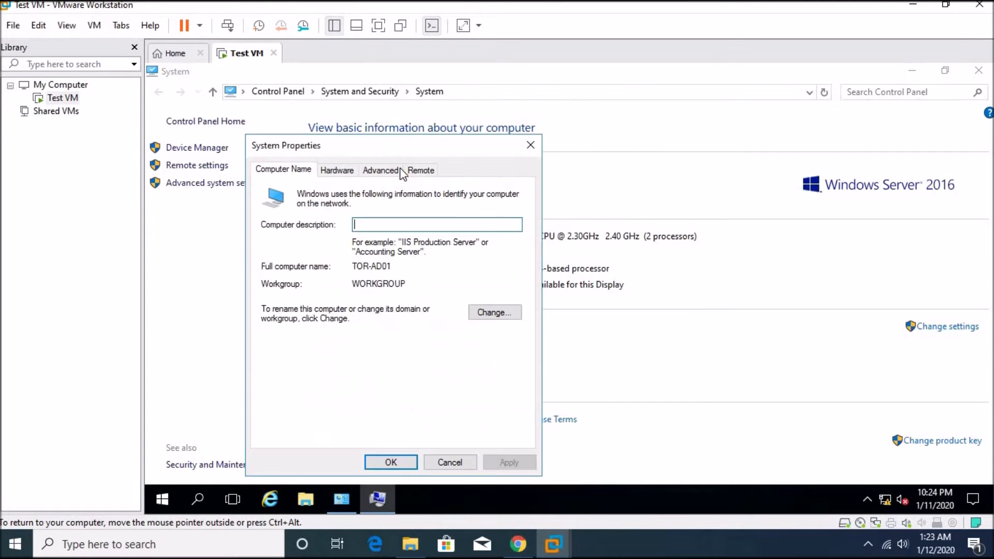
pyautogui.moveTo(407, 145); pyautogui.dragTo(390, 76)
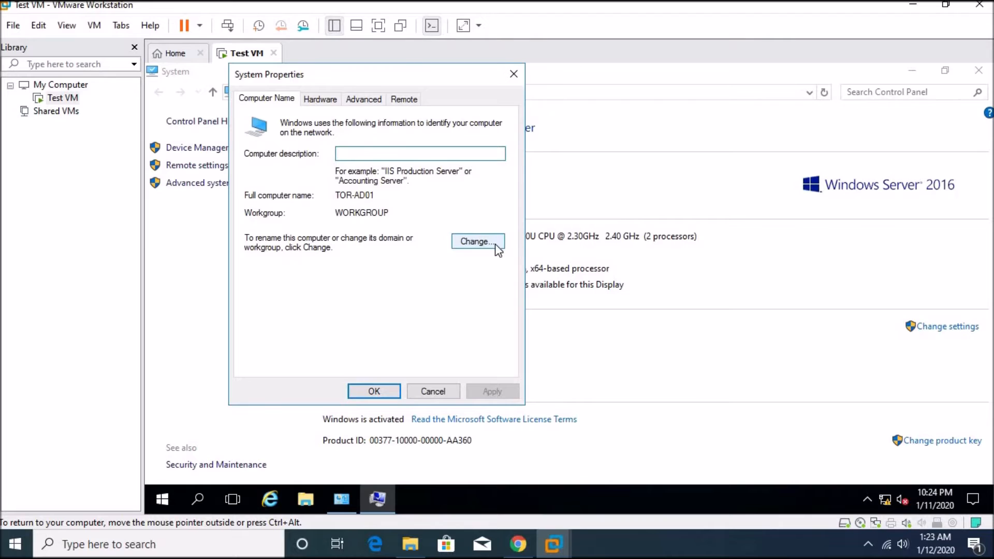
pyautogui.click(495, 246)
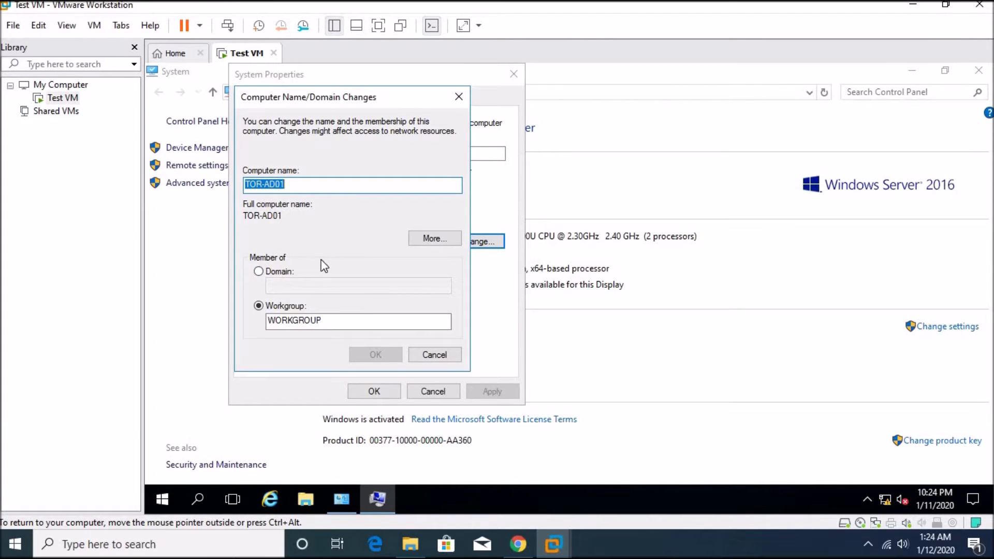
# Try to join the server to the domain contoso.com, then cancel the dialogs and close the System window
pyautogui.click(279, 273)
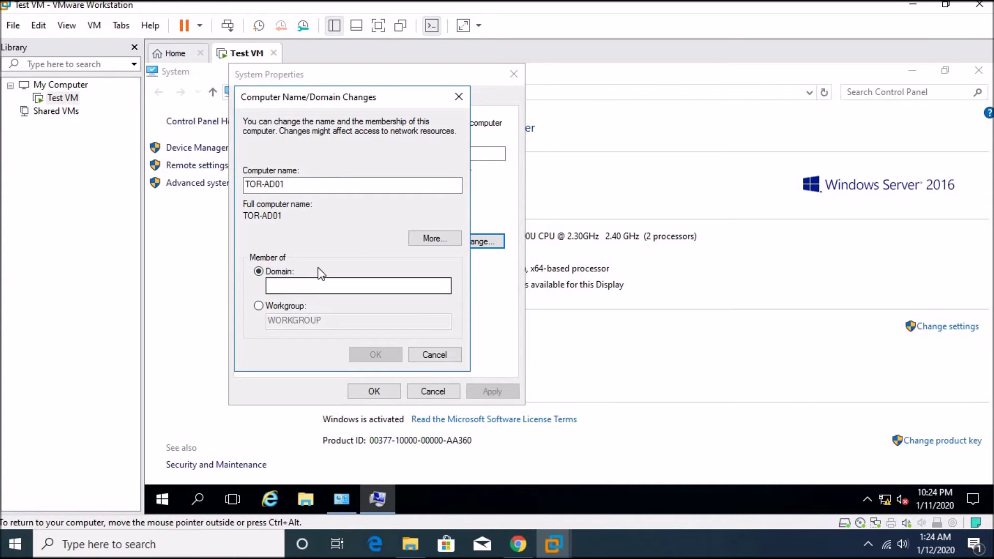
pyautogui.write('con')
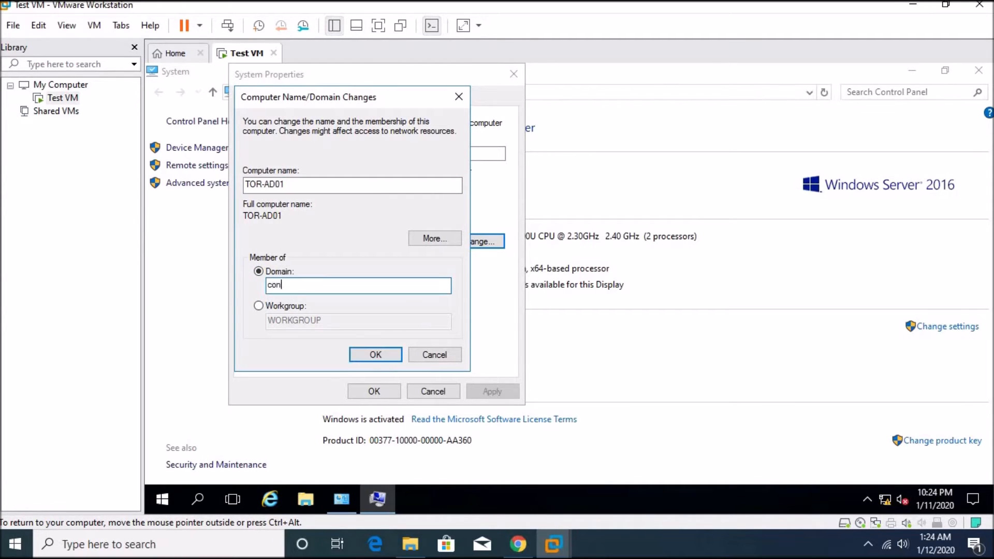
pyautogui.write('toso.com')
pyautogui.doubleClick(302, 292)
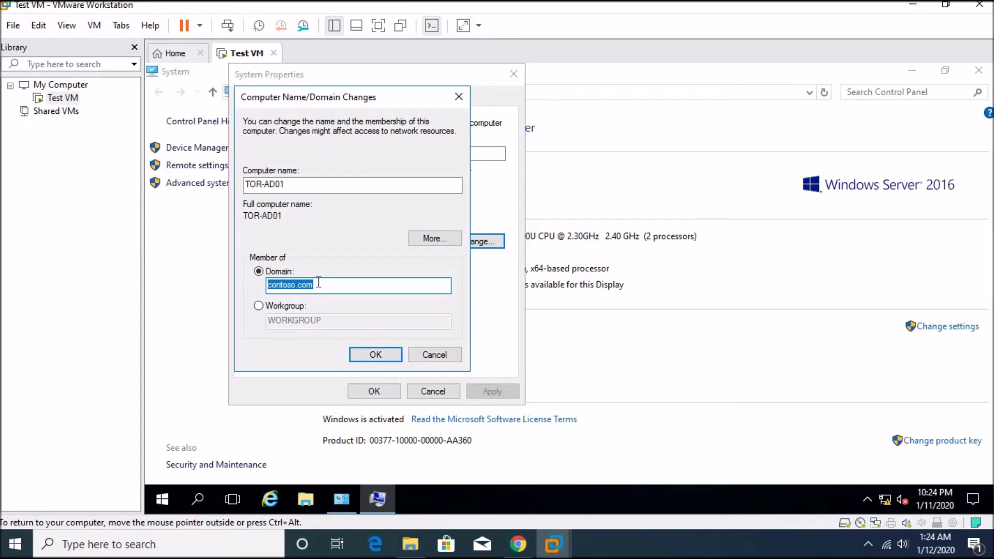
pyautogui.click(364, 357)
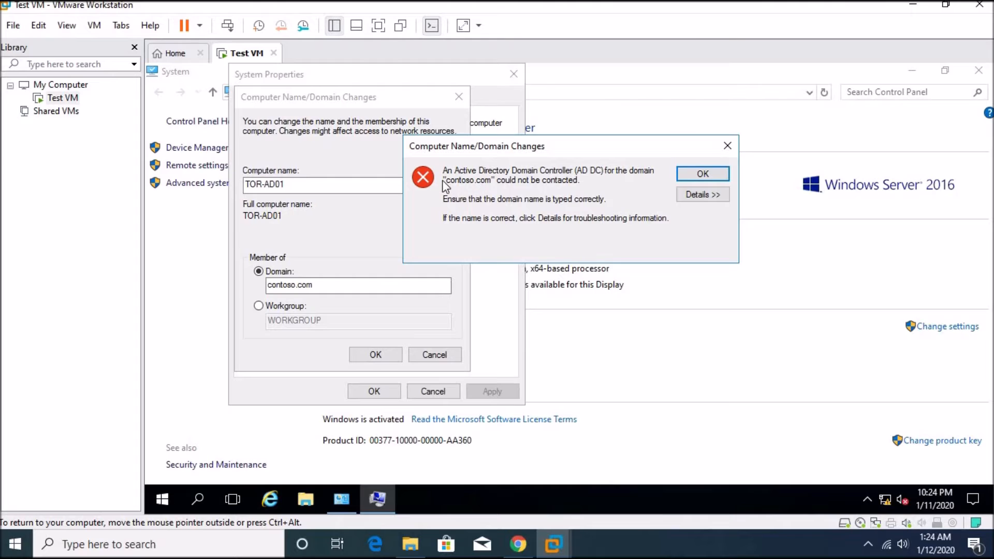
pyautogui.click(715, 180)
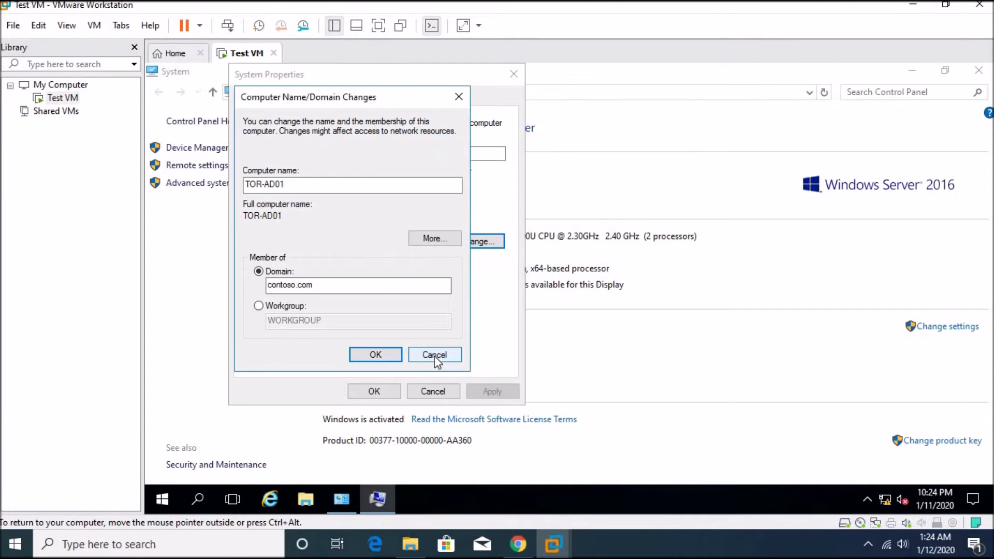
pyautogui.click(435, 356)
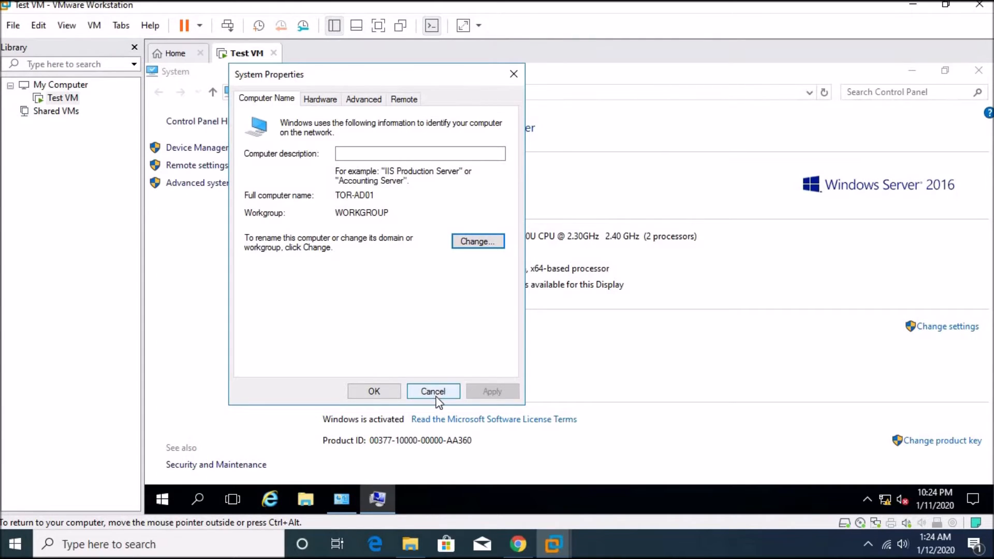
pyautogui.click(436, 393)
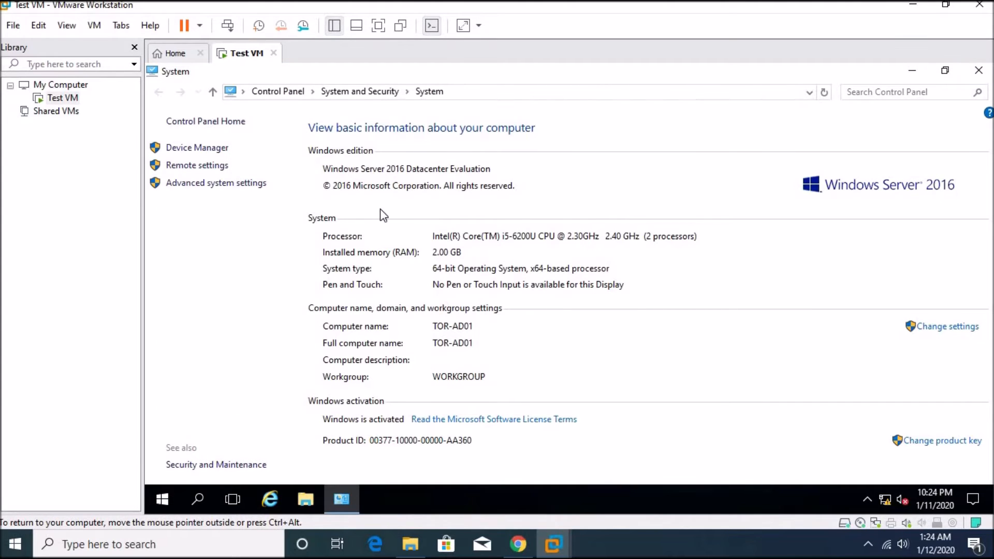
pyautogui.click(978, 71)
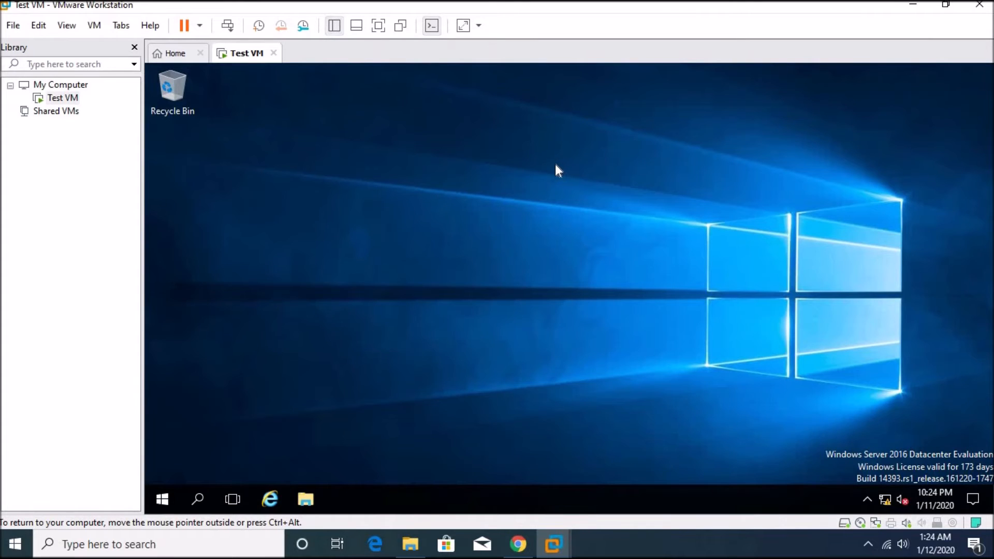
pyautogui.rightClick(346, 162)
pyautogui.click(383, 207)
pyautogui.click(161, 498)
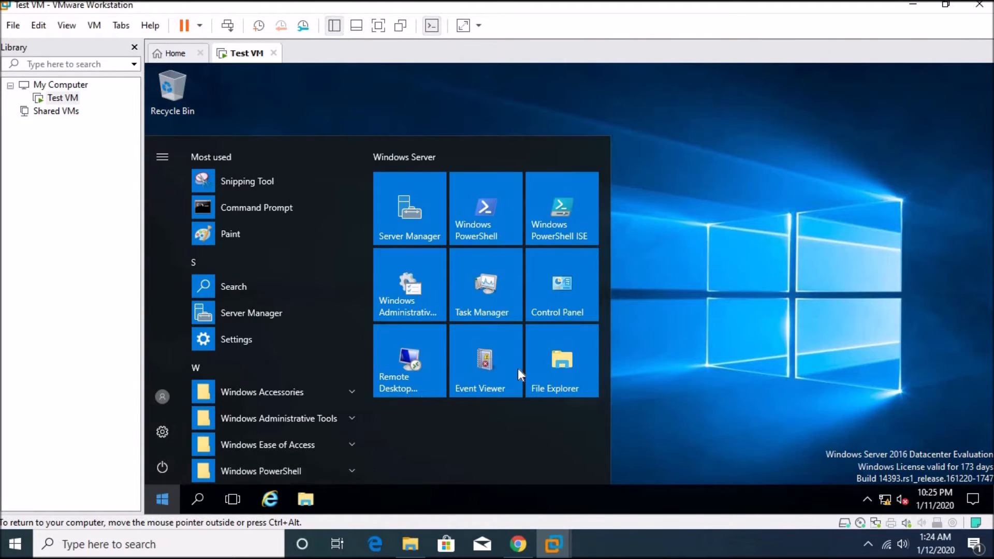
pyautogui.click(569, 361)
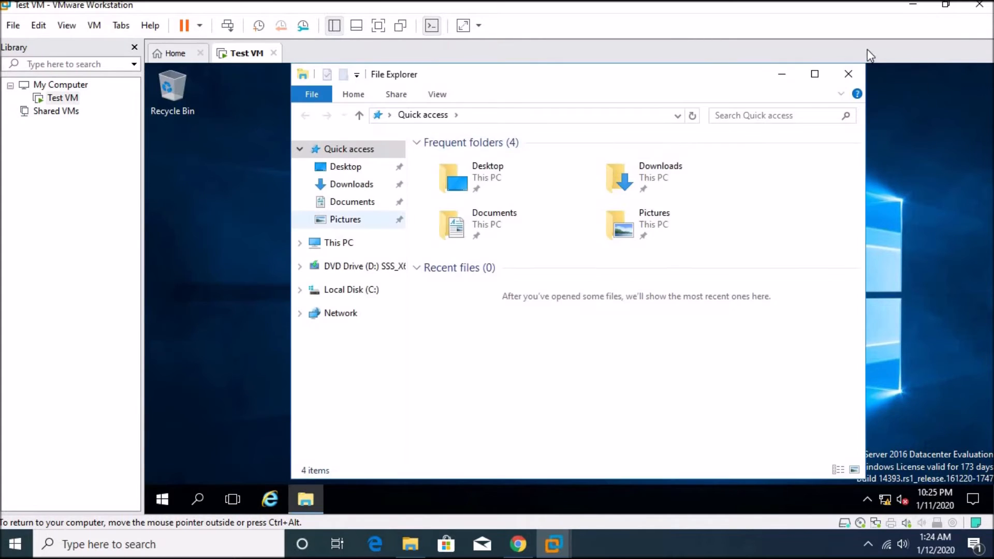
pyautogui.click(849, 73)
# Reopen the guest's System window and show its remote connection settings
pyautogui.click(162, 500)
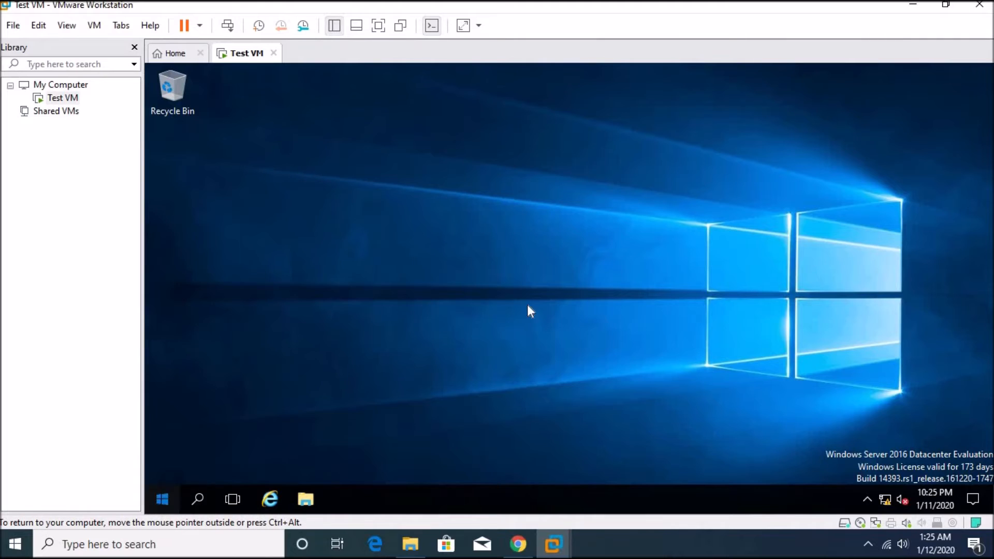
pyautogui.rightClick(561, 350)
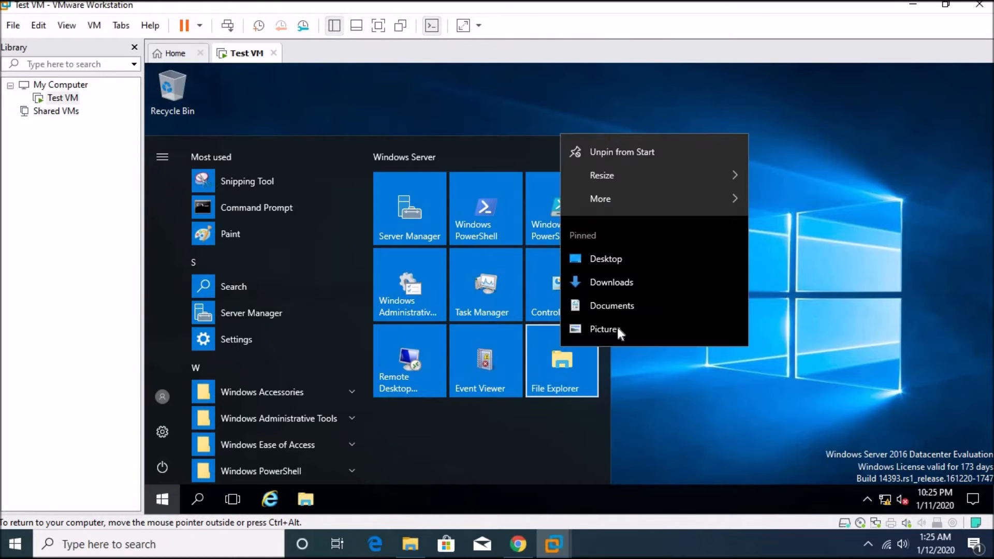
pyautogui.moveTo(610, 198)
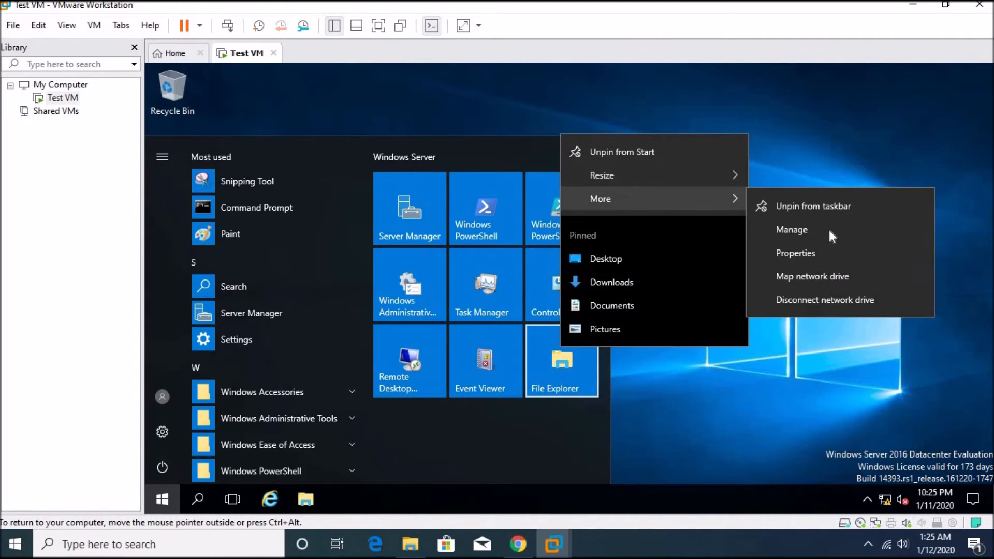
pyautogui.click(790, 254)
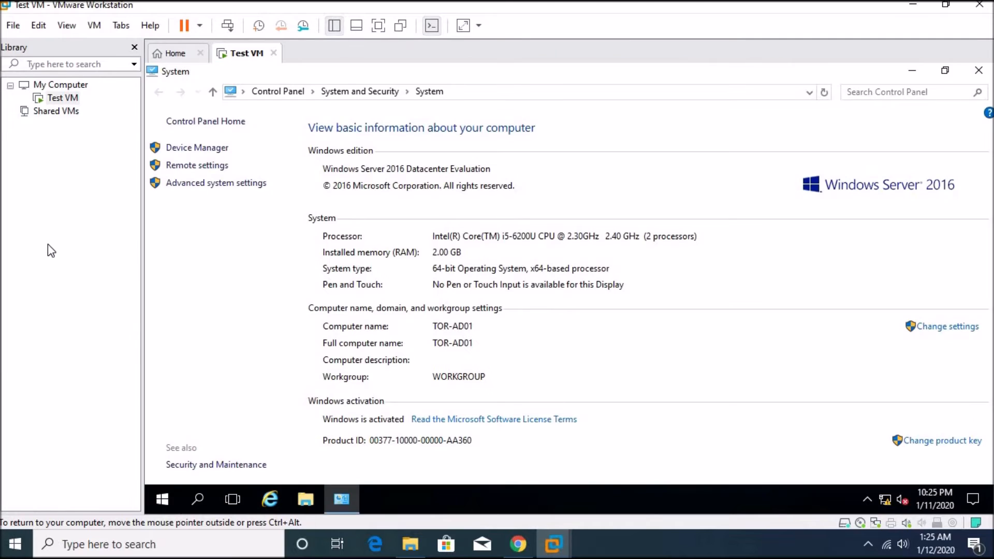
pyautogui.click(213, 166)
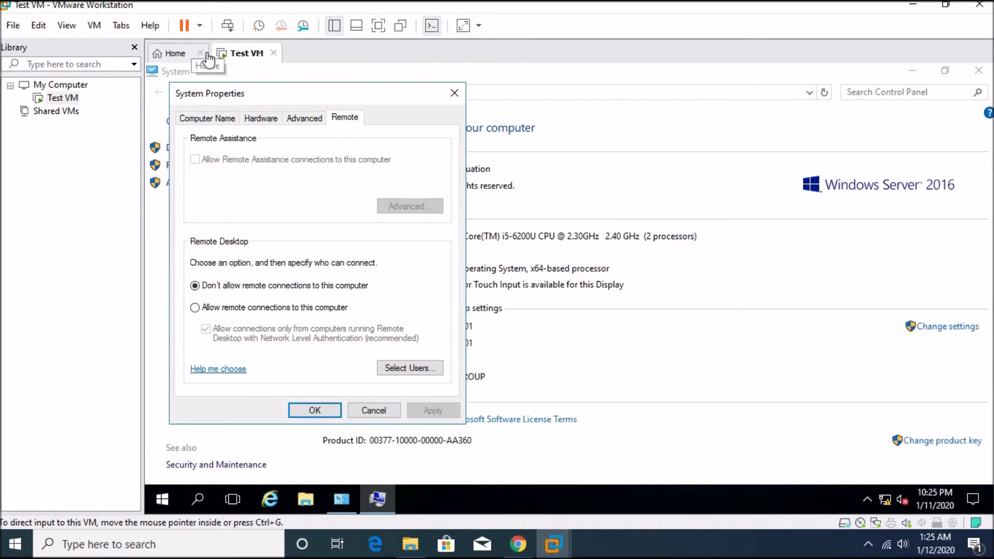
# Change the Test VM's network adapter connection to NAT in its virtual machine settings
pyautogui.rightClick(63, 99)
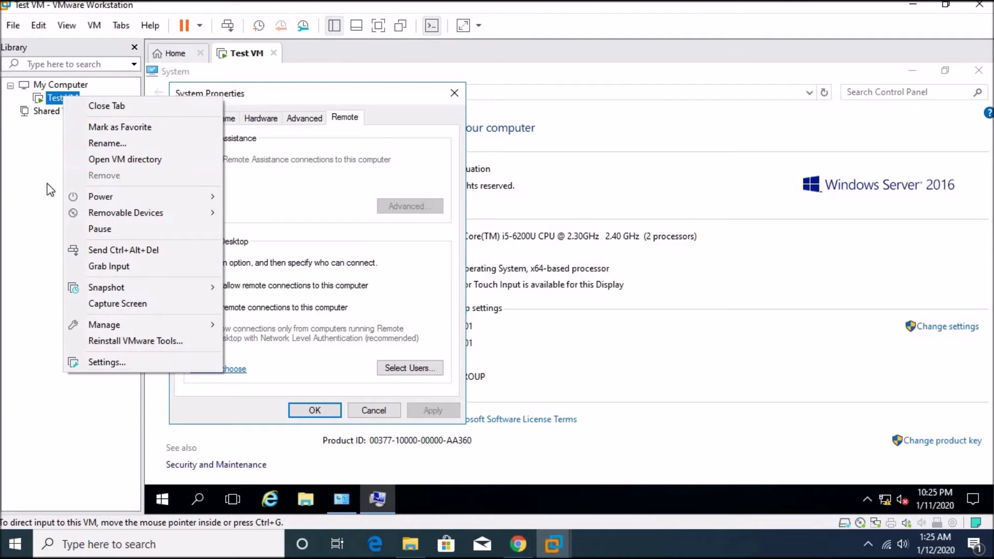
pyautogui.click(52, 145)
pyautogui.rightClick(64, 101)
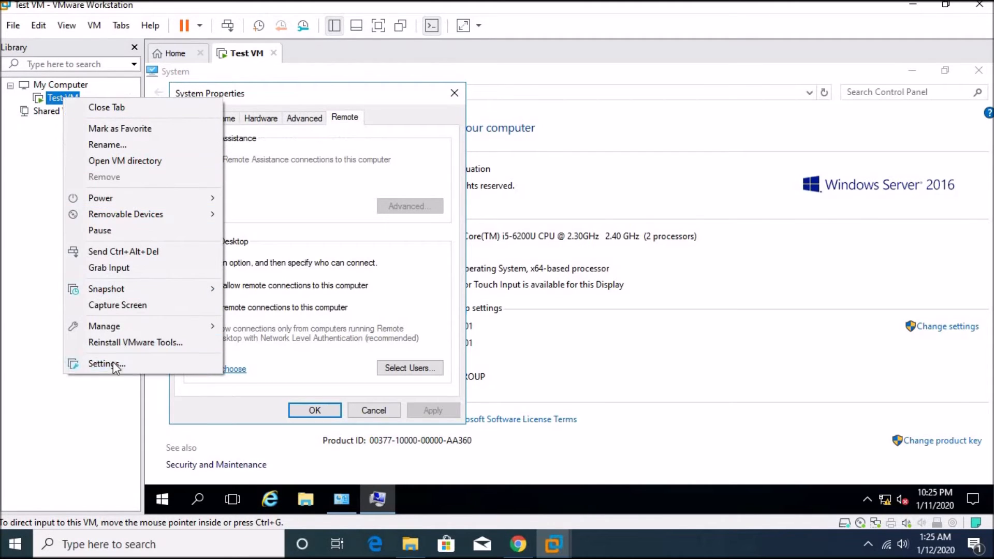
pyautogui.click(113, 364)
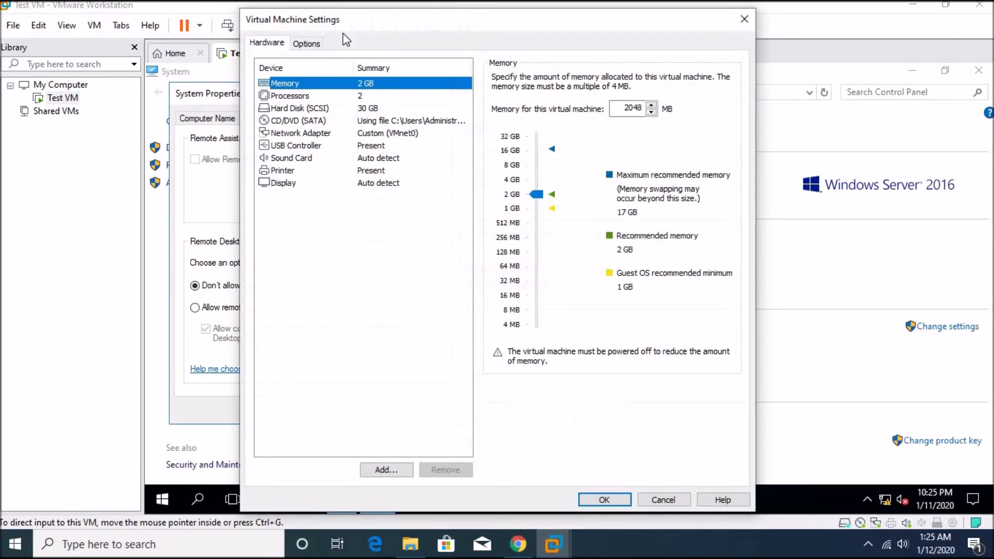
pyautogui.click(300, 135)
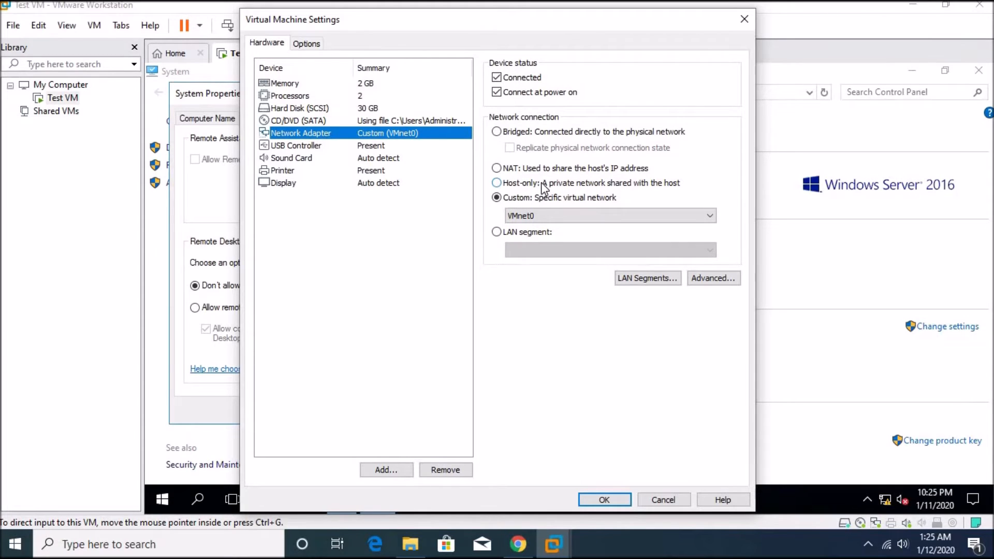
pyautogui.click(592, 186)
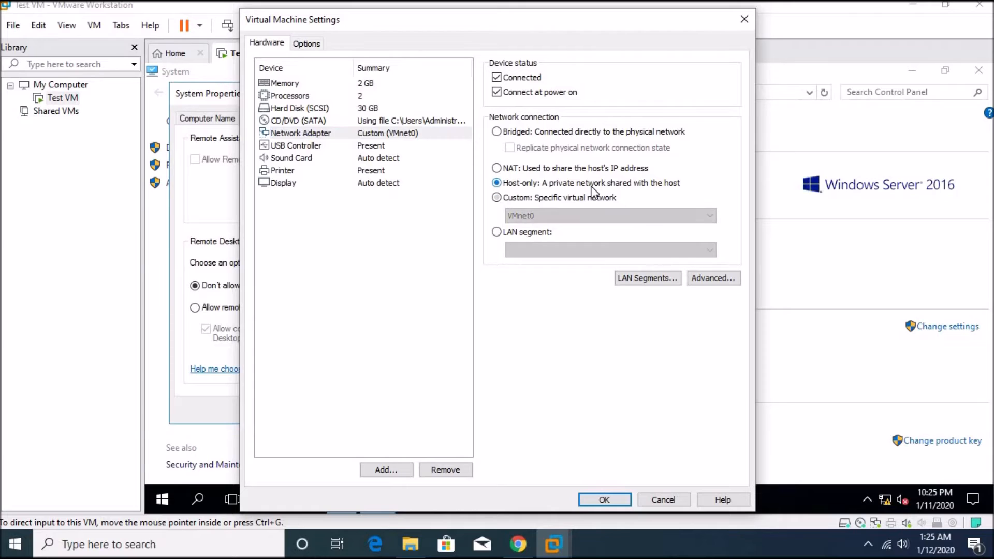
pyautogui.click(567, 169)
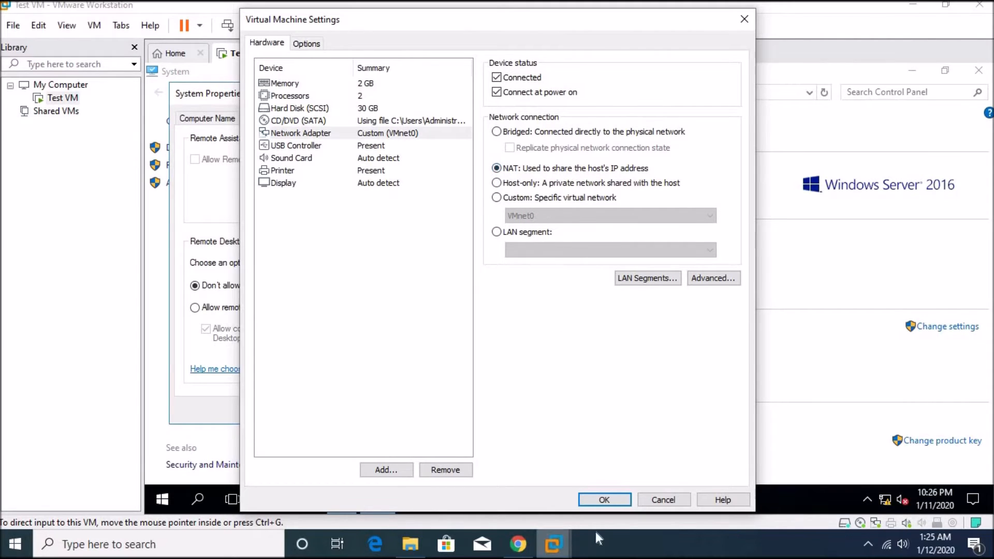
pyautogui.click(604, 499)
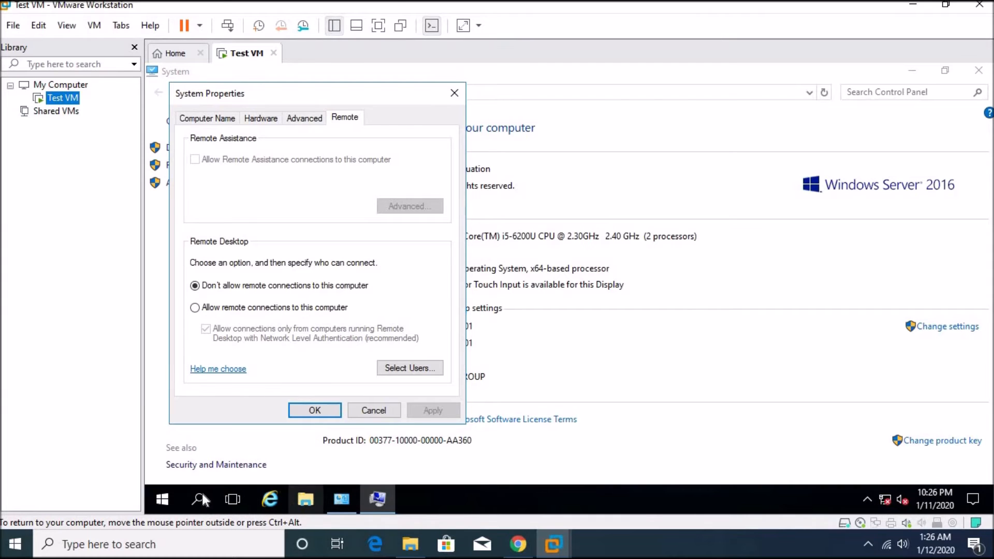
# Open a Command Prompt in the guest and run ipconfig to check its IP configuration
pyautogui.click(158, 503)
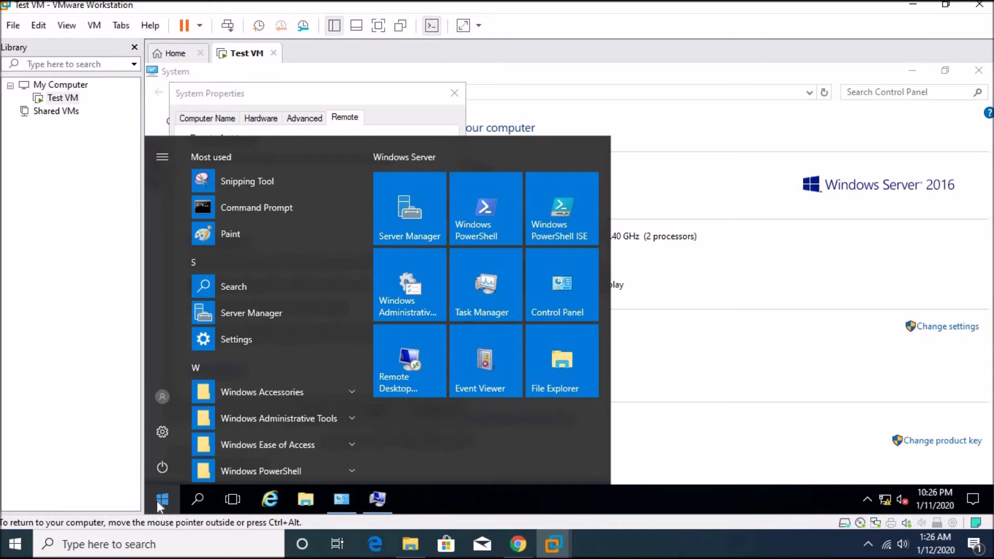
pyautogui.write('cmd')
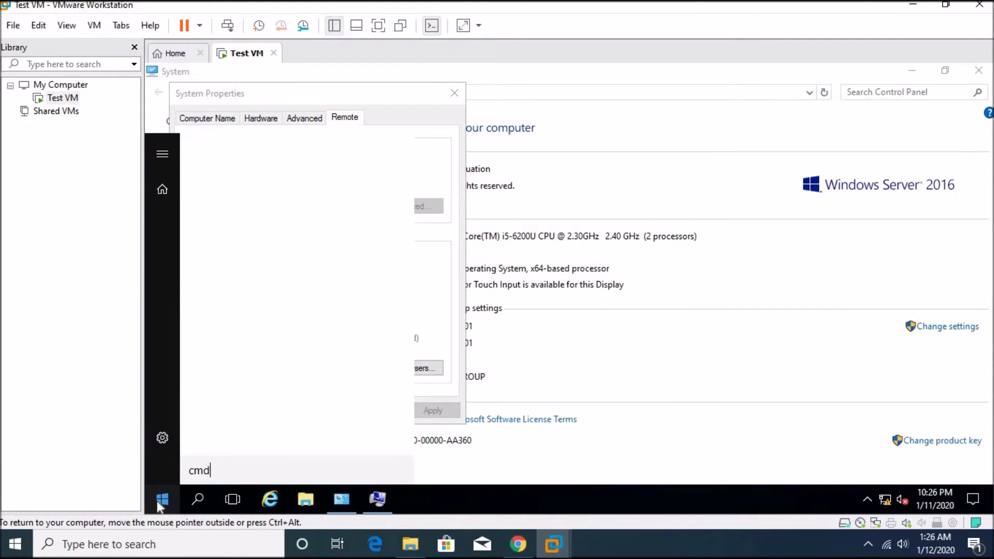
pyautogui.press('Return')
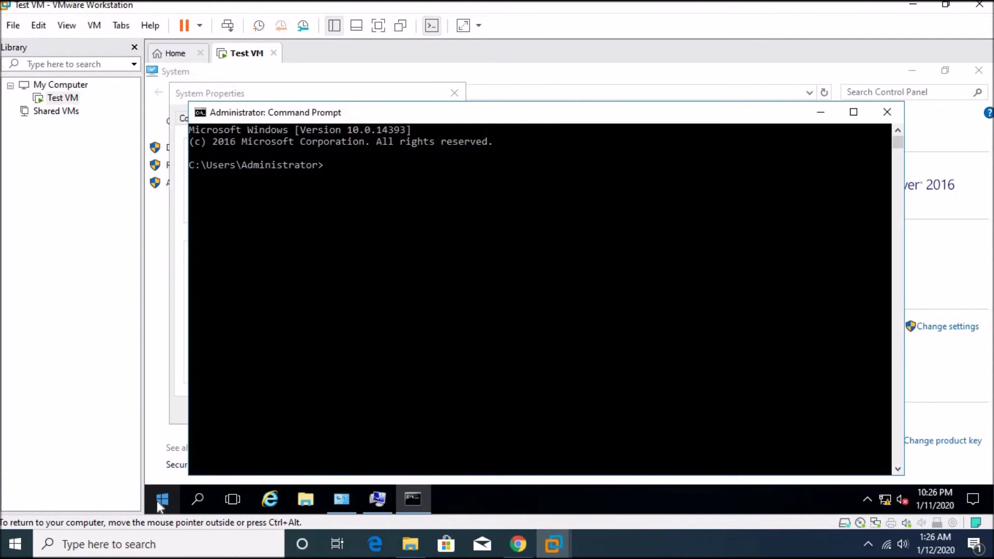
pyautogui.write('ipconfig')
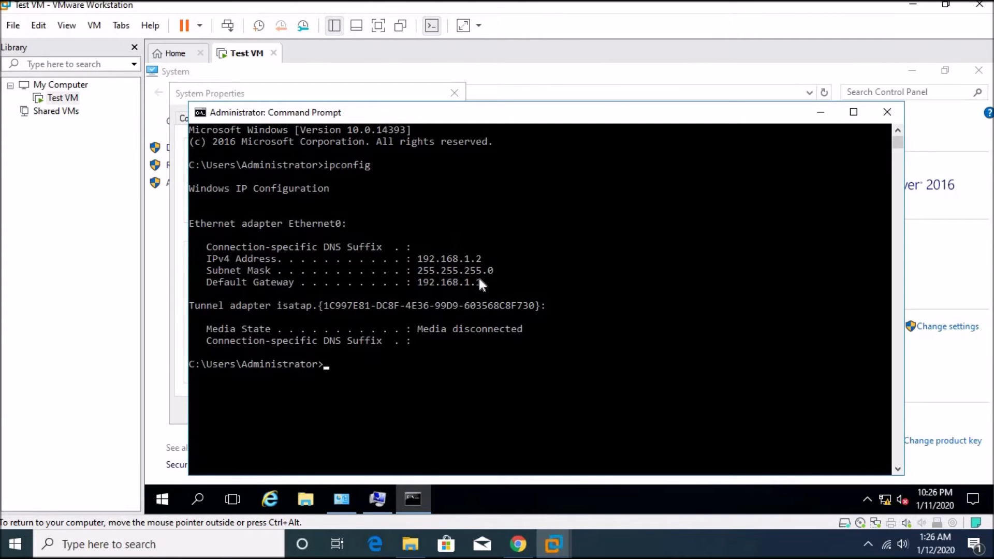
# Open the Internet Protocol Version 4 properties of the guest's Ethernet0 adapter
pyautogui.rightClick(885, 499)
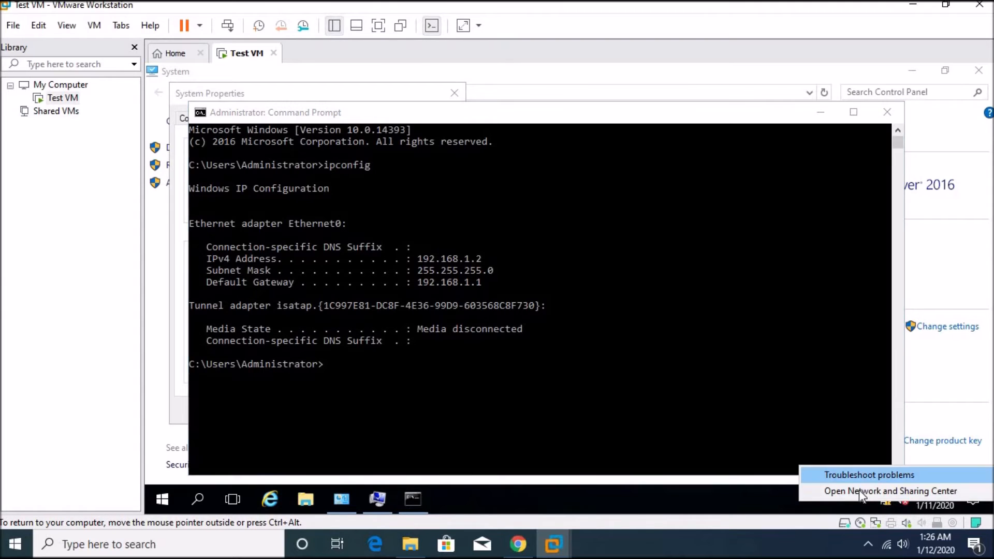
pyautogui.click(855, 489)
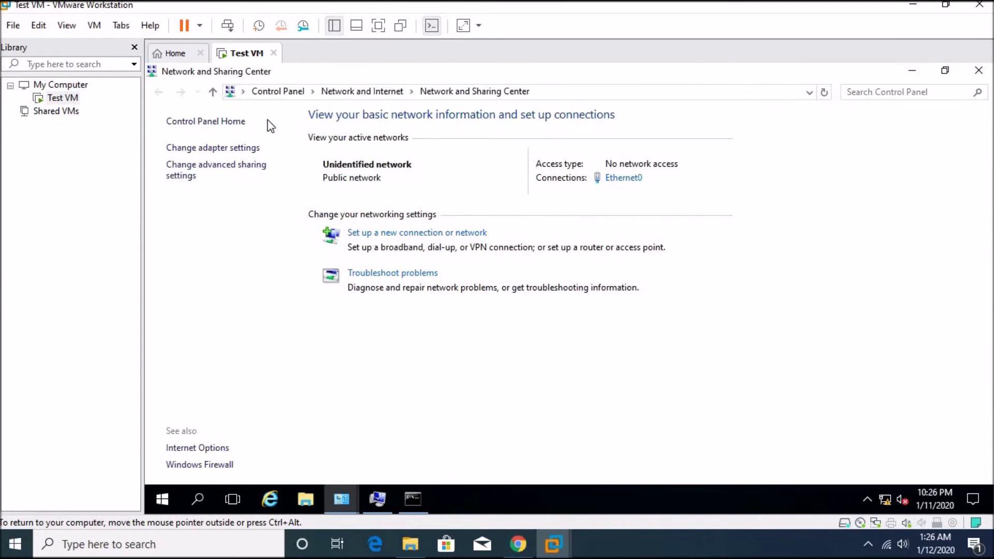
pyautogui.click(228, 147)
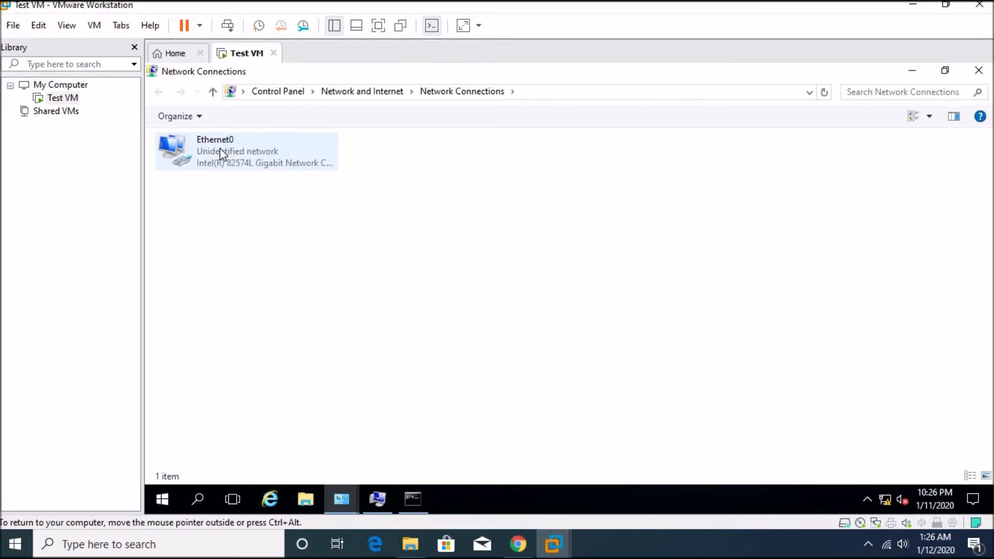
pyautogui.rightClick(221, 150)
pyautogui.click(269, 287)
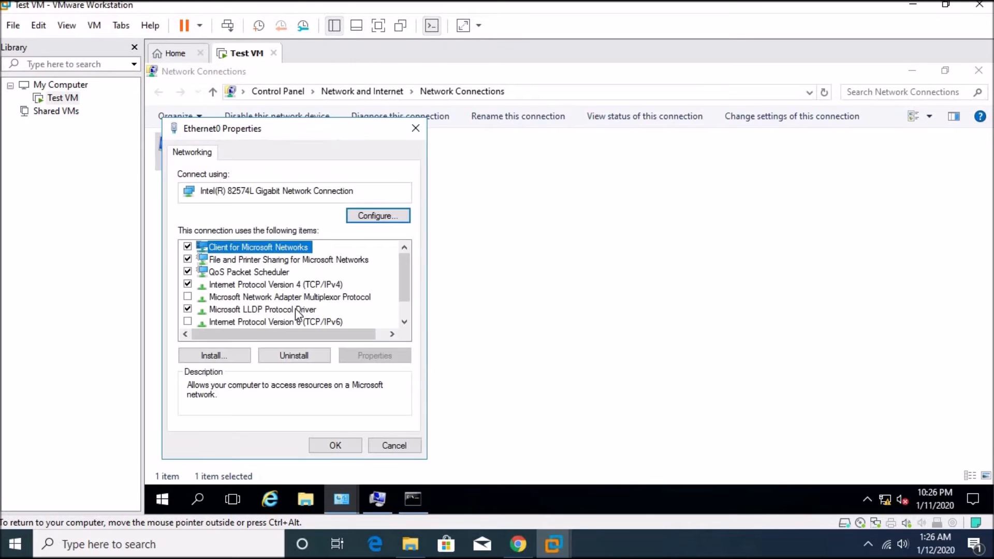
pyautogui.doubleClick(288, 285)
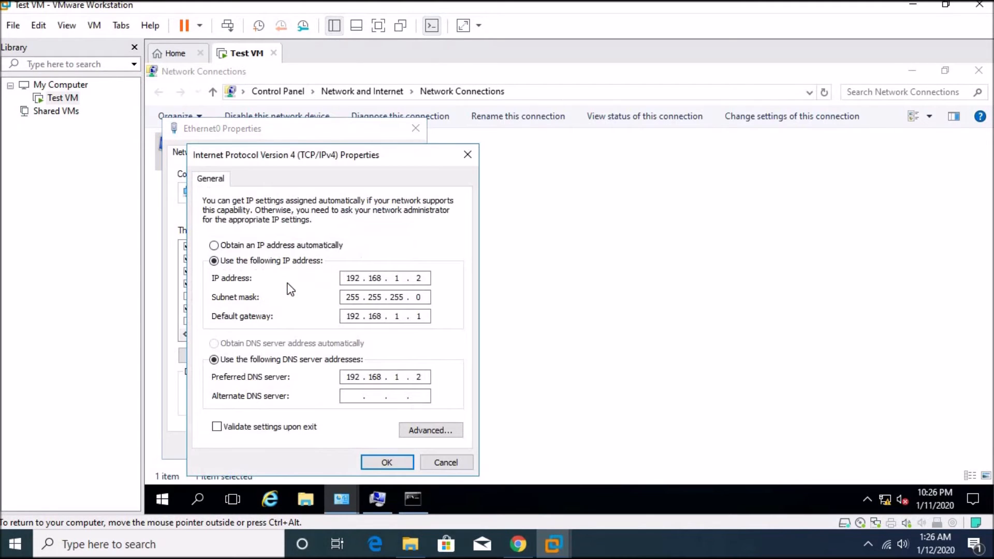
# Set Ethernet0 to obtain its IP and DNS server addresses automatically, and close the network windows
pyautogui.click(265, 245)
pyautogui.click(271, 344)
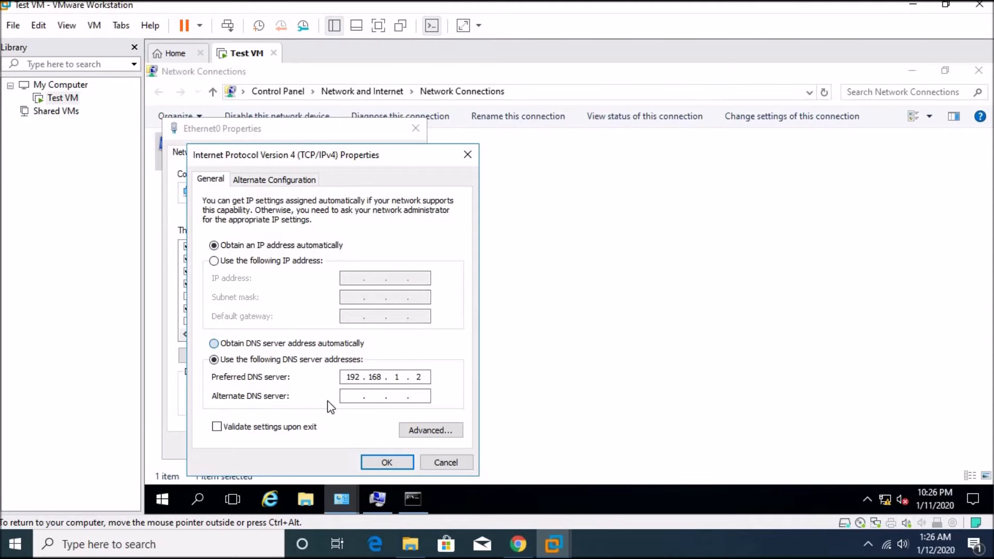
pyautogui.click(383, 463)
pyautogui.click(337, 444)
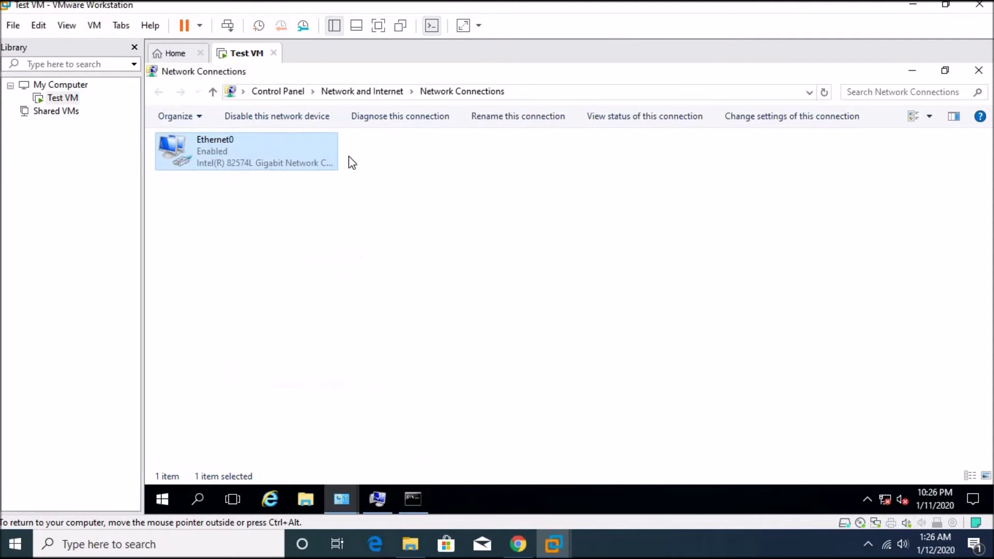
pyautogui.click(979, 71)
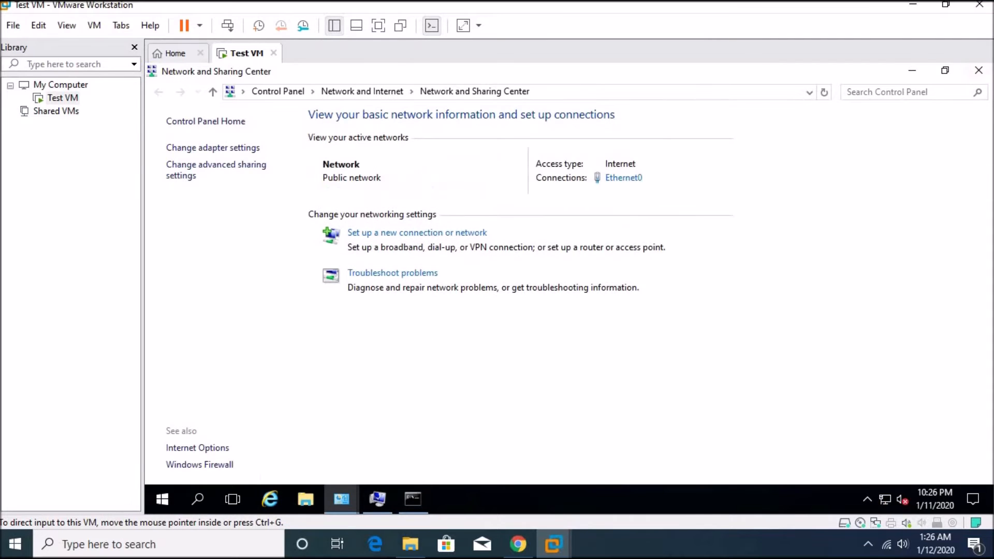
pyautogui.click(978, 70)
# Clear the guest's Command Prompt, run ipconfig again and highlight the Ethernet0 IPv4 address line
pyautogui.click(413, 499)
pyautogui.click(467, 398)
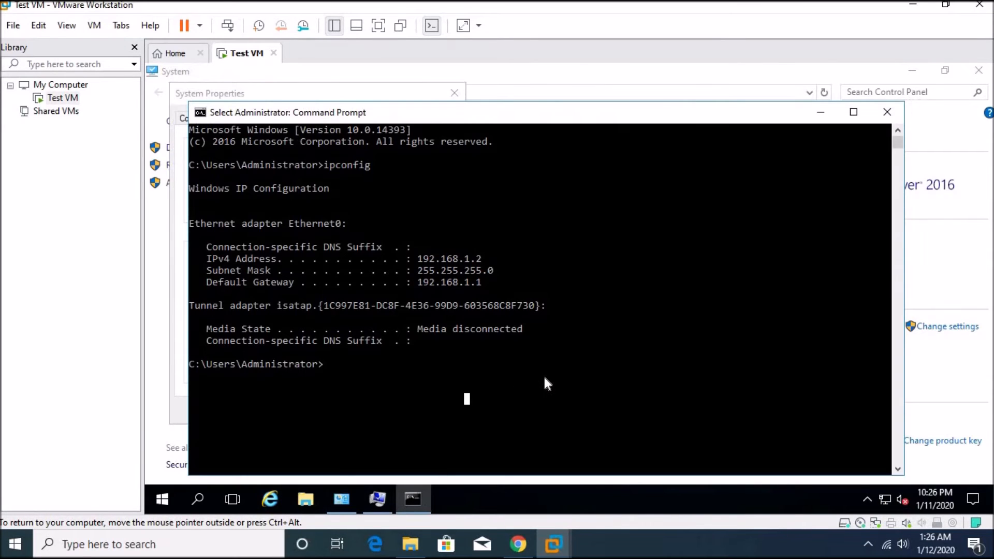
pyautogui.write('cls')
pyautogui.press('Return')
pyautogui.write('ipconfig')
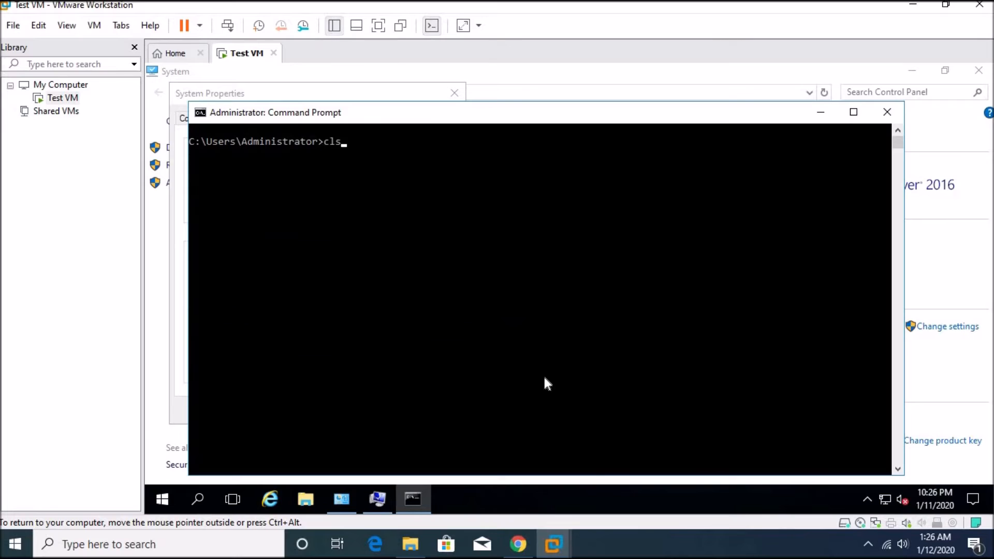
pyautogui.press('Return')
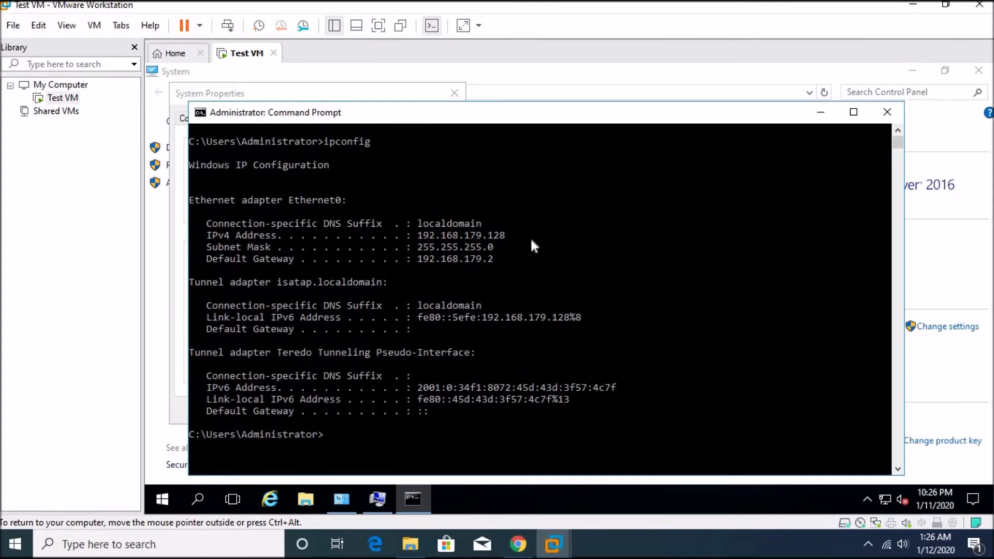
pyautogui.moveTo(512, 235); pyautogui.dragTo(196, 224)
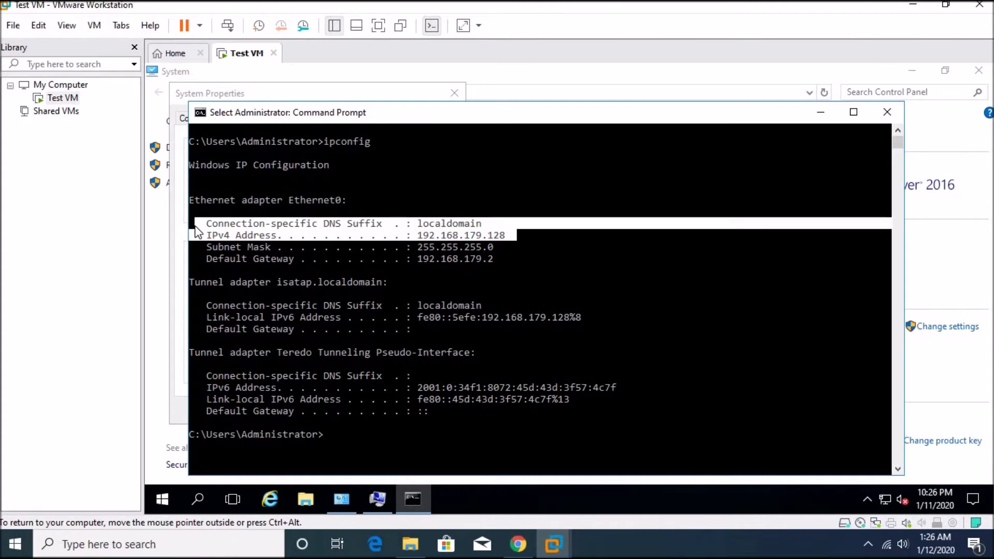
pyautogui.click(531, 237)
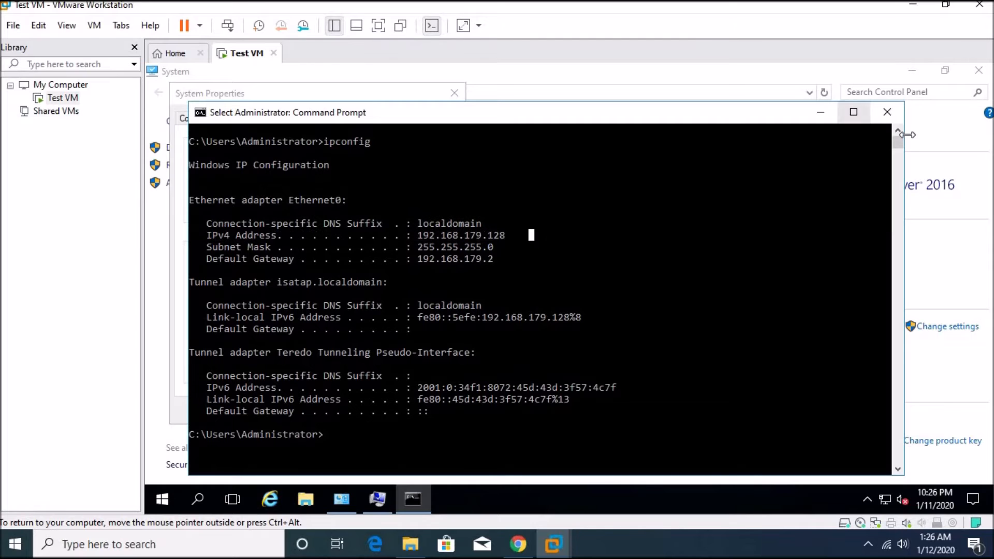
# Run ipconfig in a Command Prompt on the host computer and examine its VMware network adapter entries
pyautogui.click(14, 549)
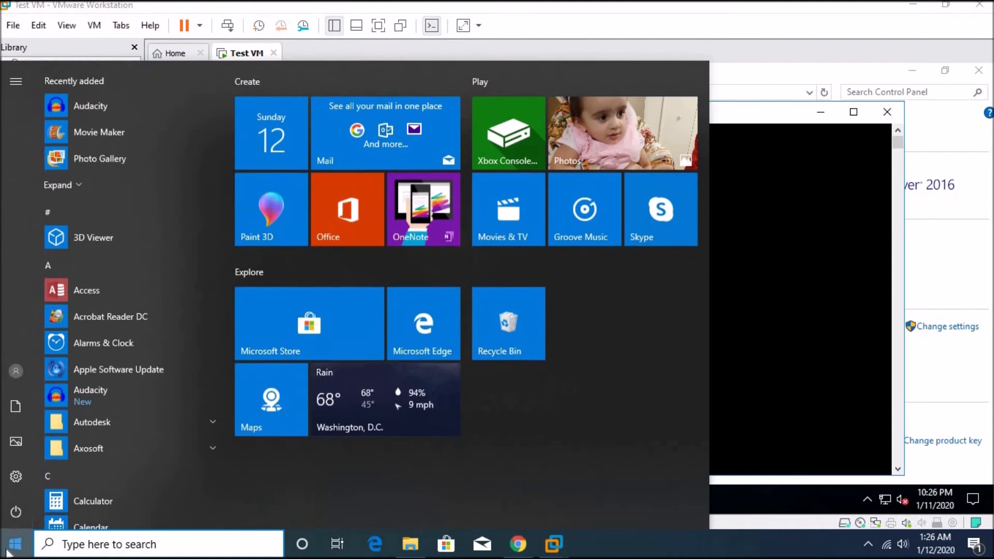
pyautogui.write('cmd')
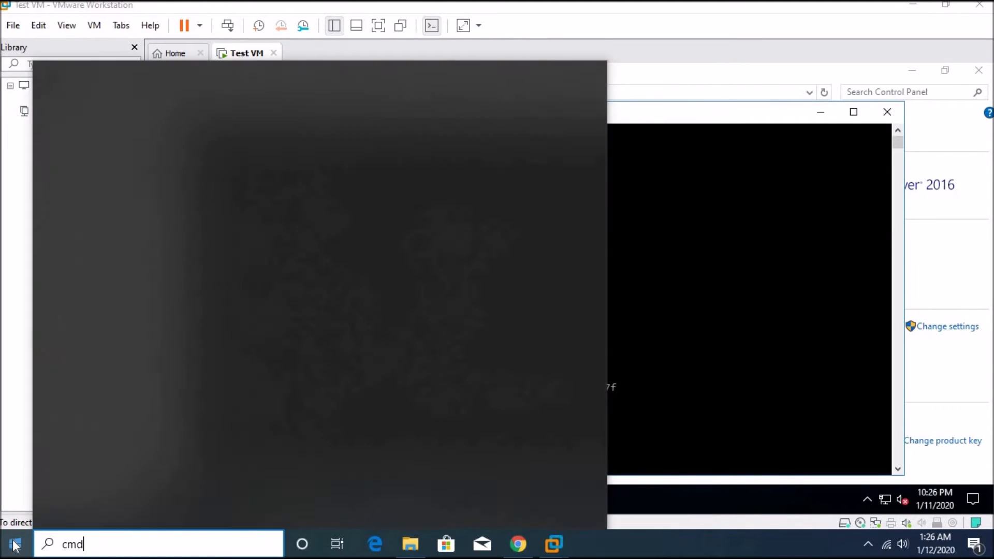
pyautogui.press('Escape')
pyautogui.write('i')
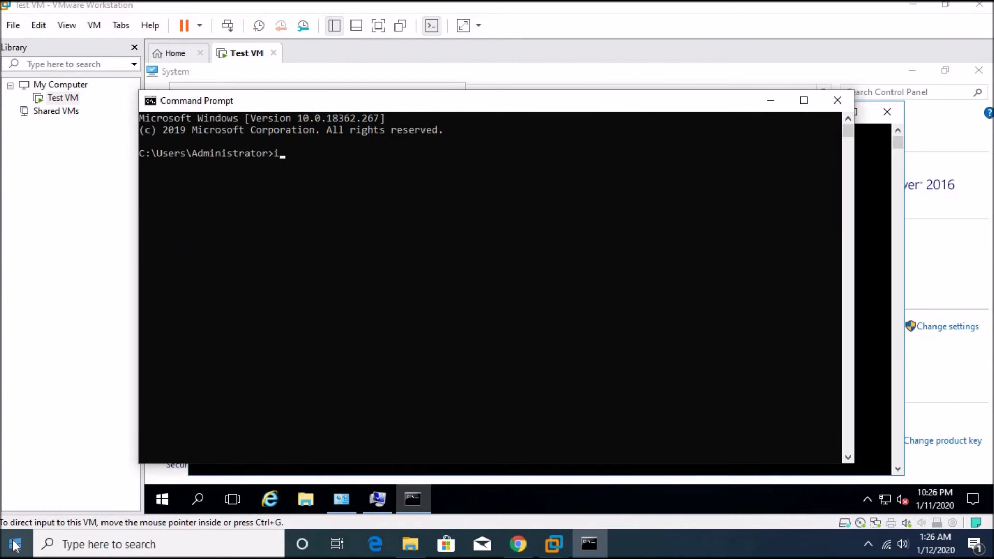
pyautogui.write('pconfig')
pyautogui.press('Return')
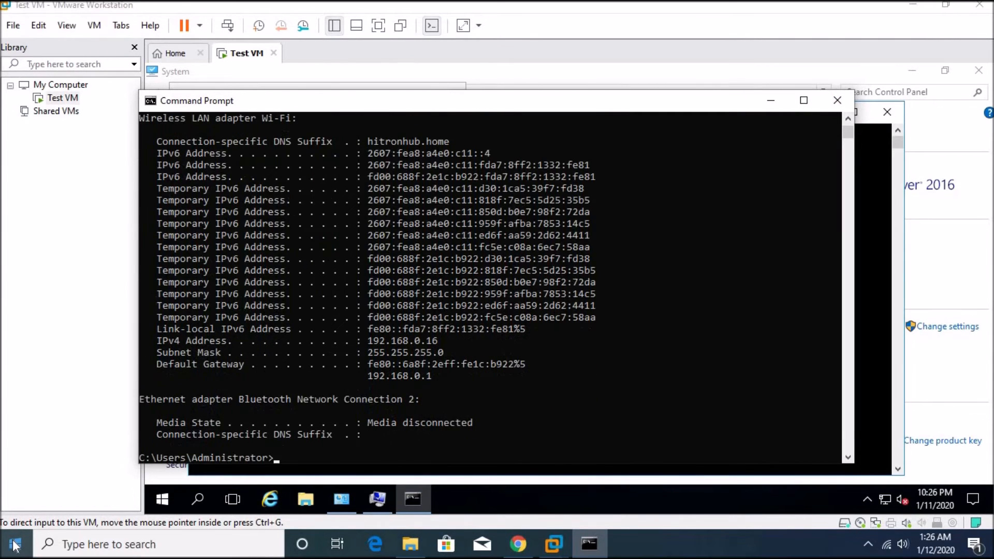
pyautogui.scroll(13, 517, 324)
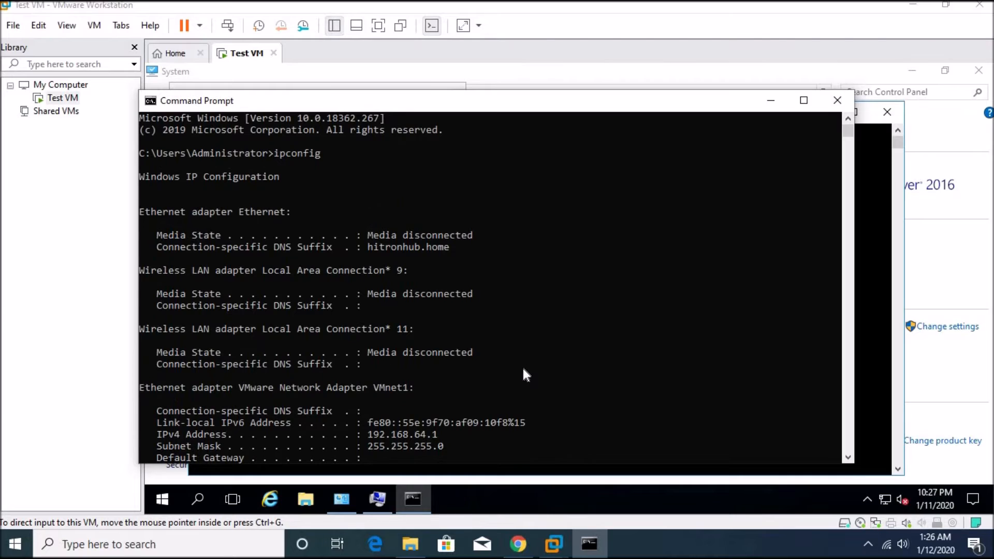
pyautogui.scroll(-2, 523, 368)
pyautogui.moveTo(510, 101); pyautogui.dragTo(552, 275)
pyautogui.moveTo(514, 154); pyautogui.dragTo(413, 46)
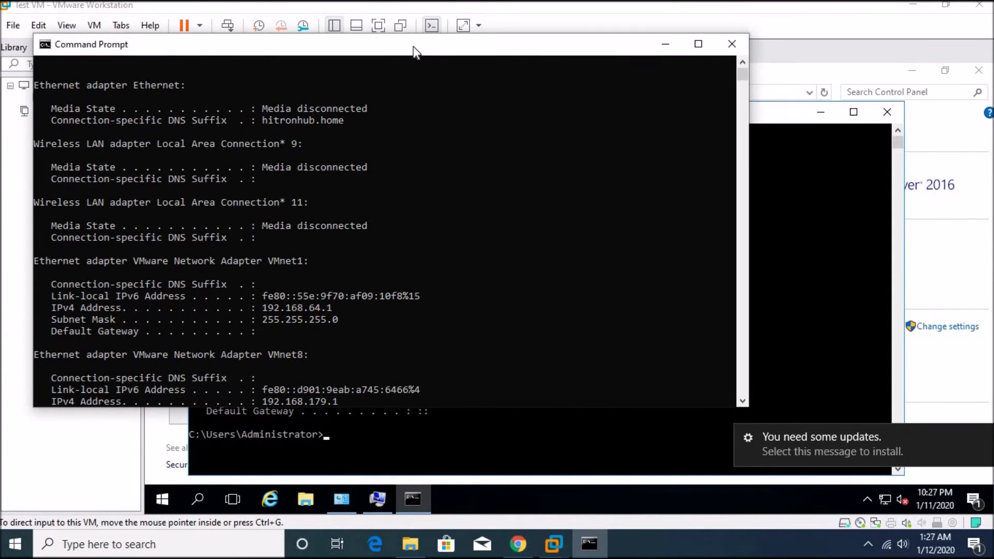
# Clear the host's Command Prompt, place it below the guest's address output, ping 192.168.179.128 and minimize the window
pyautogui.write('cls')
pyautogui.press('Return')
pyautogui.moveTo(413, 46); pyautogui.dragTo(554, 303)
pyautogui.write('pin')
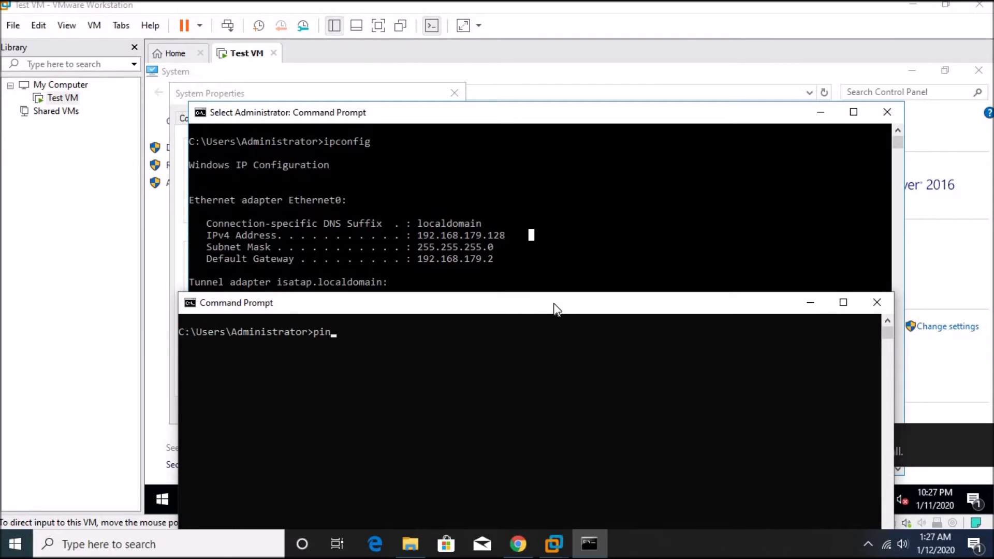
pyautogui.write('g 192')
pyautogui.write('1799')
pyautogui.press('BackSpace')
pyautogui.press('BackSpace')
pyautogui.write('9.128')
pyautogui.press('Return')
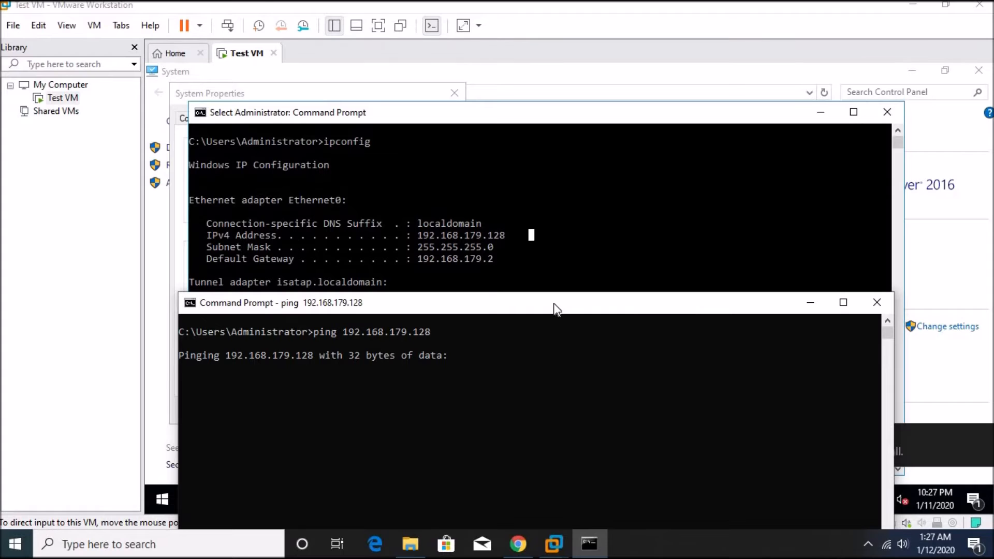
pyautogui.click(811, 302)
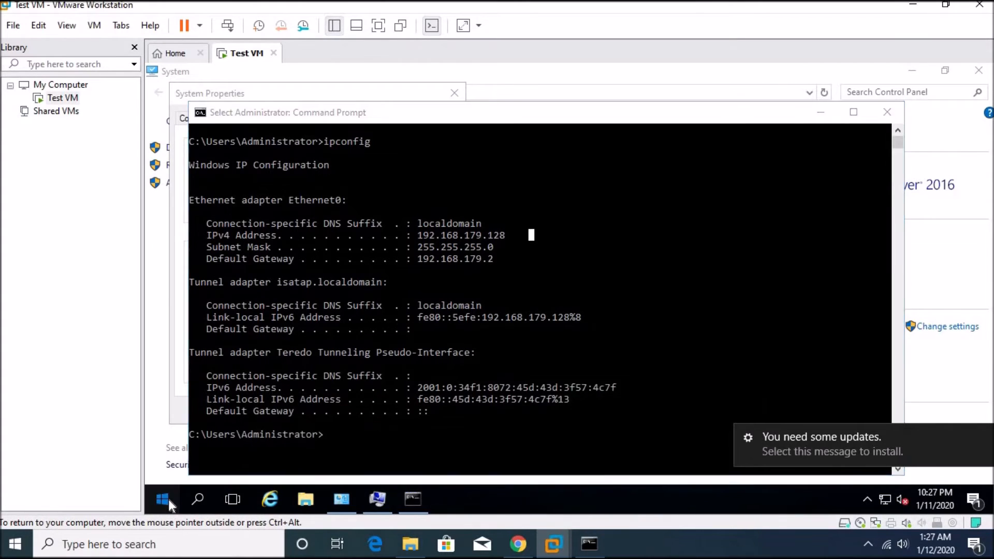
# Search the guest server for the firewall settings and open Windows Firewall
pyautogui.click(168, 500)
pyautogui.write('firre')
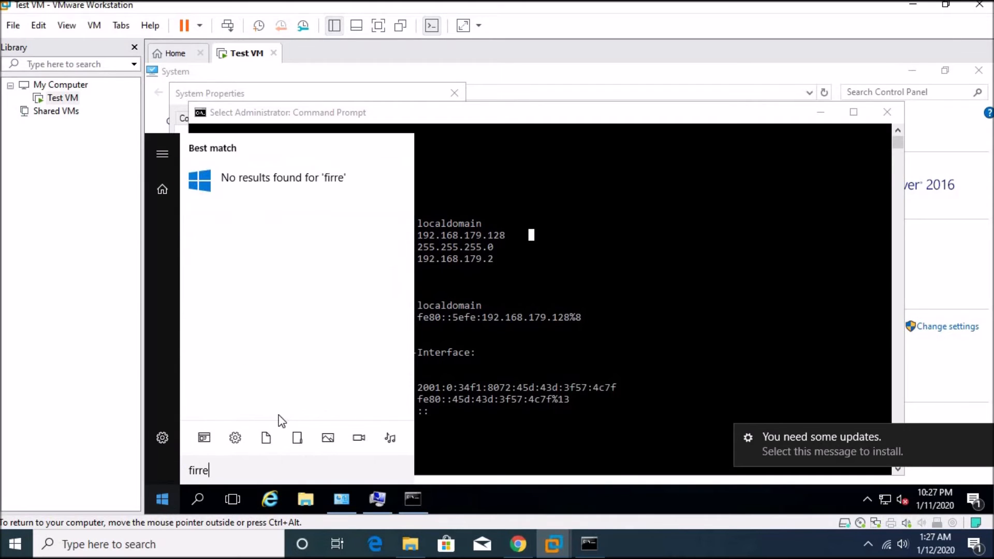
pyautogui.press('BackSpace')
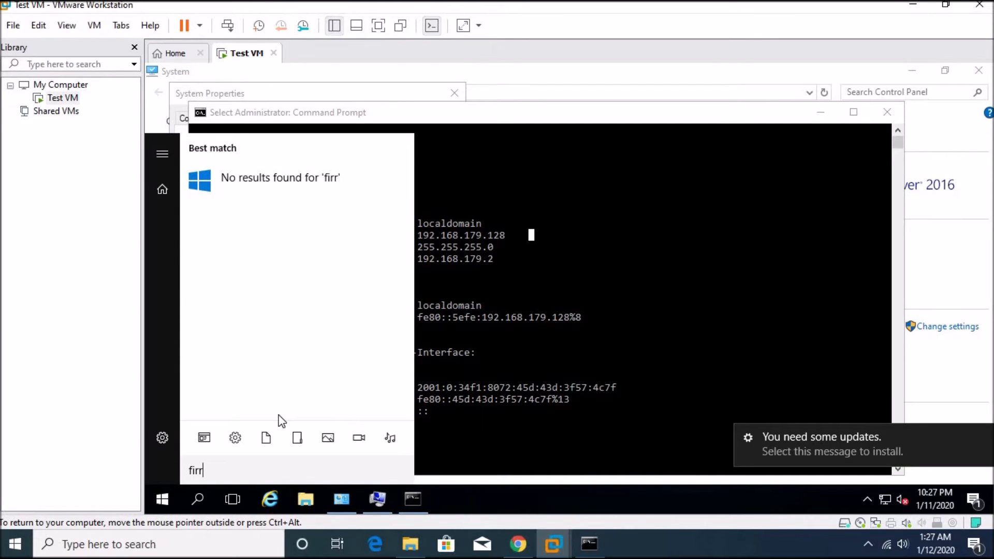
pyautogui.press('BackSpace')
pyautogui.write('e')
pyautogui.click(275, 245)
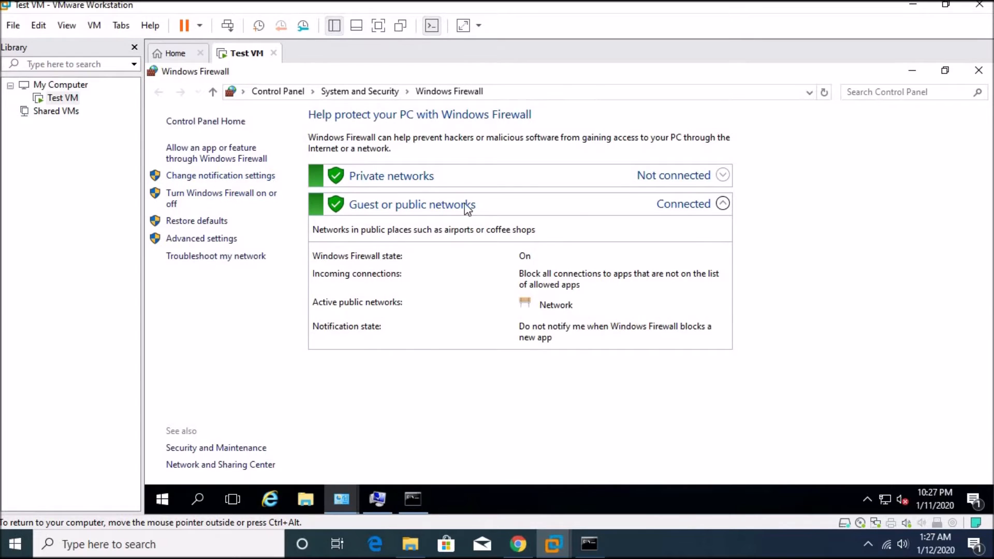
# Turn off Windows Firewall for both private and public networks on the guest, and close the firewall window
pyautogui.click(220, 199)
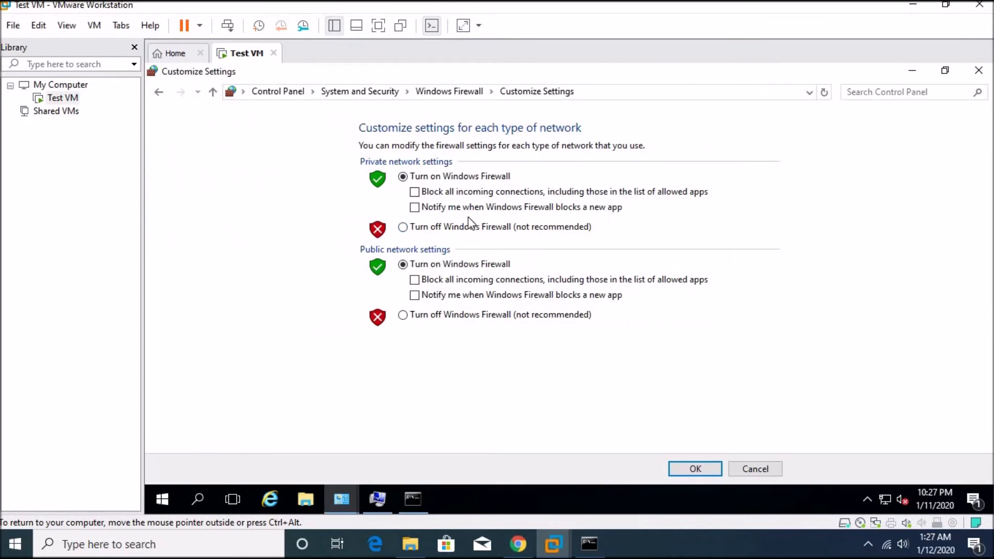
pyautogui.click(457, 228)
pyautogui.click(456, 316)
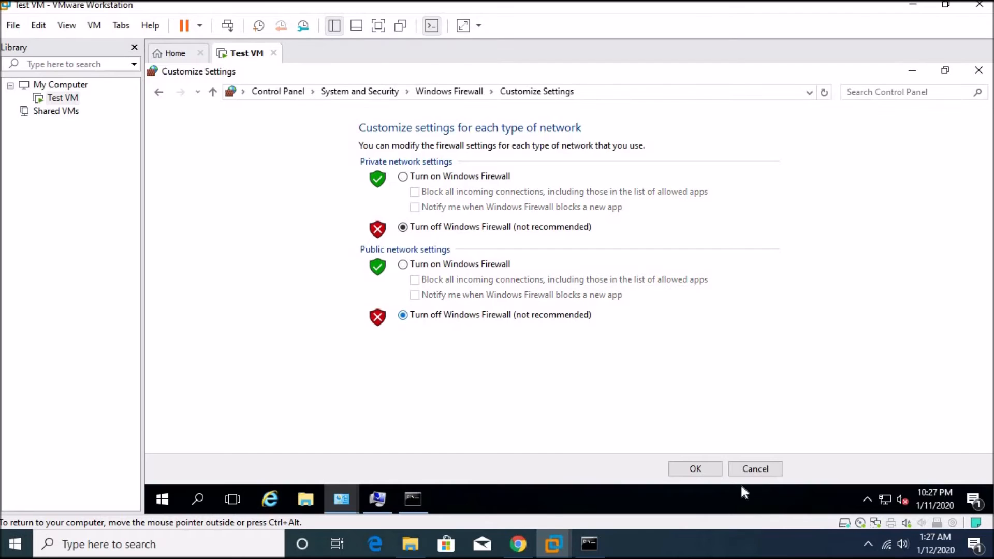
pyautogui.click(709, 474)
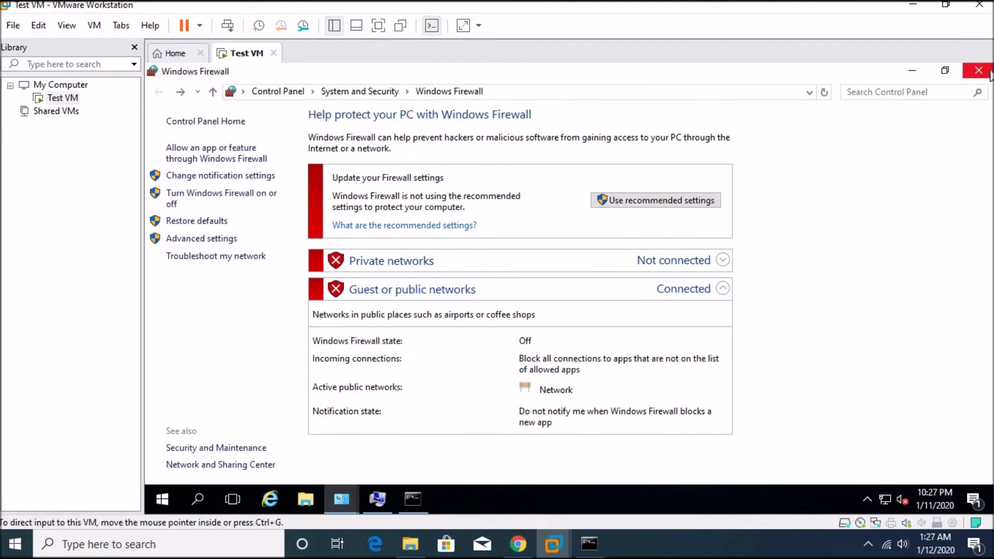
pyautogui.click(978, 71)
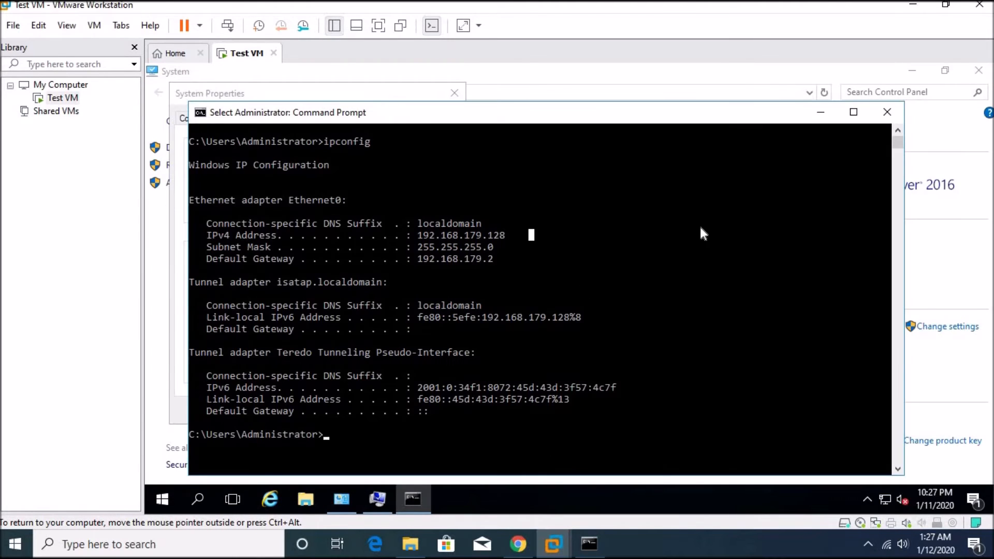
# Ping 192.168.179.128 again from the host's Command Prompt and reposition its window below the guest's Ethernet0 address lines
pyautogui.click(589, 544)
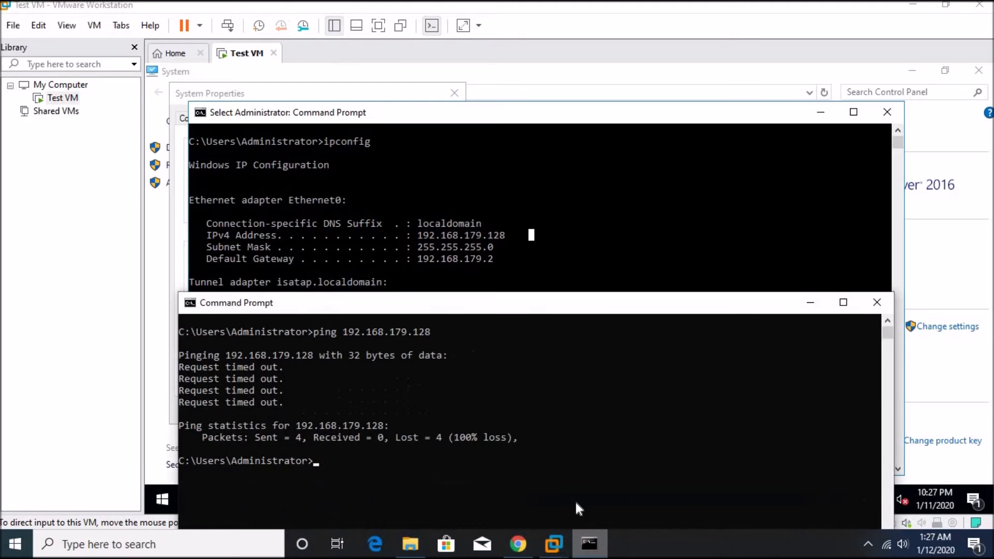
pyautogui.click(697, 406)
pyautogui.press('Up')
pyautogui.press('Return')
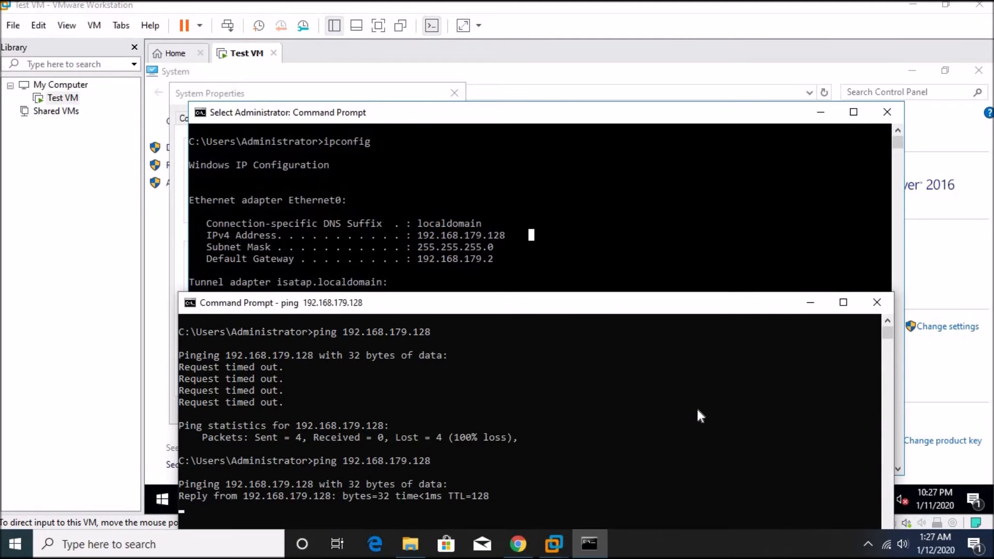
pyautogui.moveTo(573, 306); pyautogui.dragTo(535, 289)
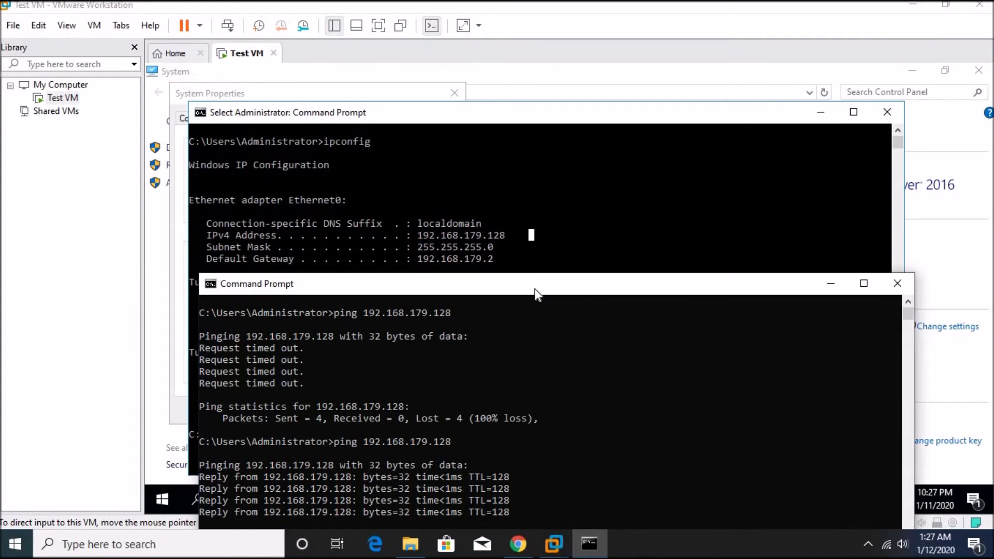
# Clear and minimize the host's Command Prompt, and maximize the guest's Command Prompt
pyautogui.click(617, 372)
pyautogui.write('cls')
pyautogui.press('Return')
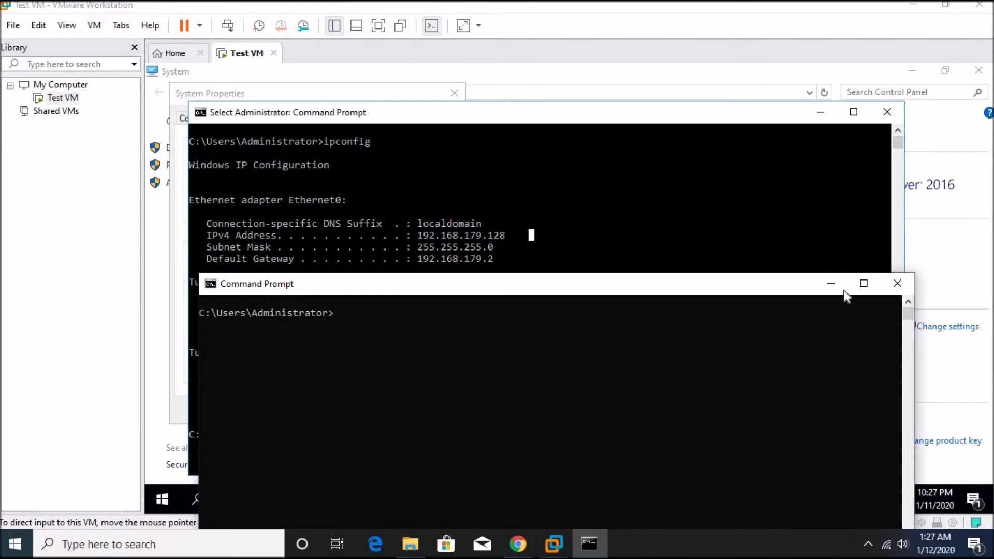
pyautogui.click(830, 284)
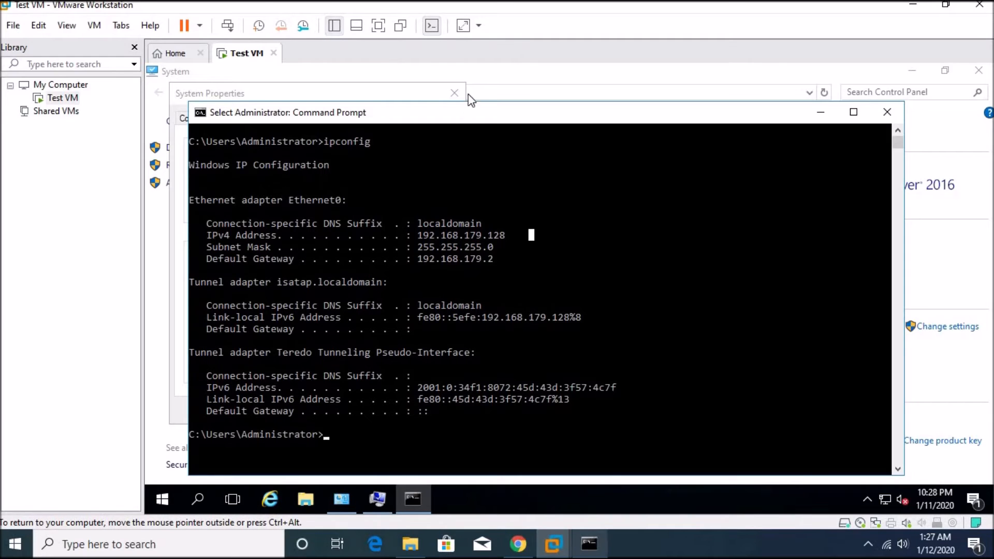
pyautogui.moveTo(460, 111); pyautogui.dragTo(433, 64)
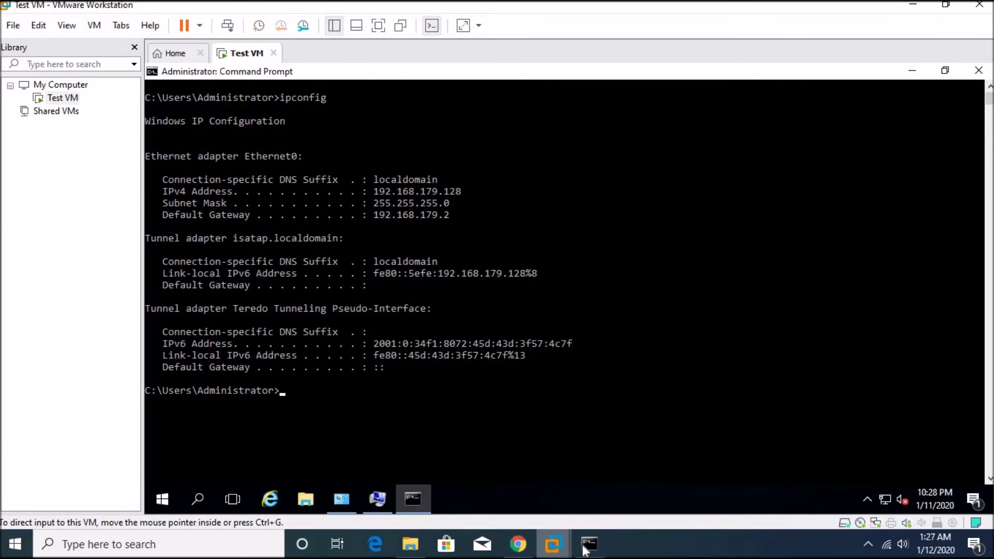
# Run ipconfig in the host's Command Prompt and highlight the IPv4 address of the VMware VMnet1 adapter
pyautogui.click(589, 544)
pyautogui.write('i')
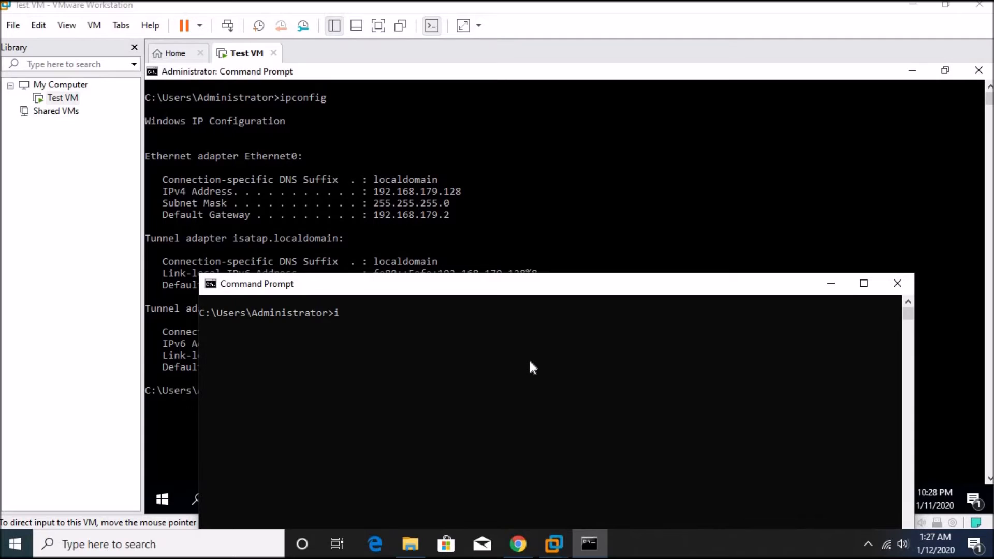
pyautogui.write('pconfig')
pyautogui.press('Return')
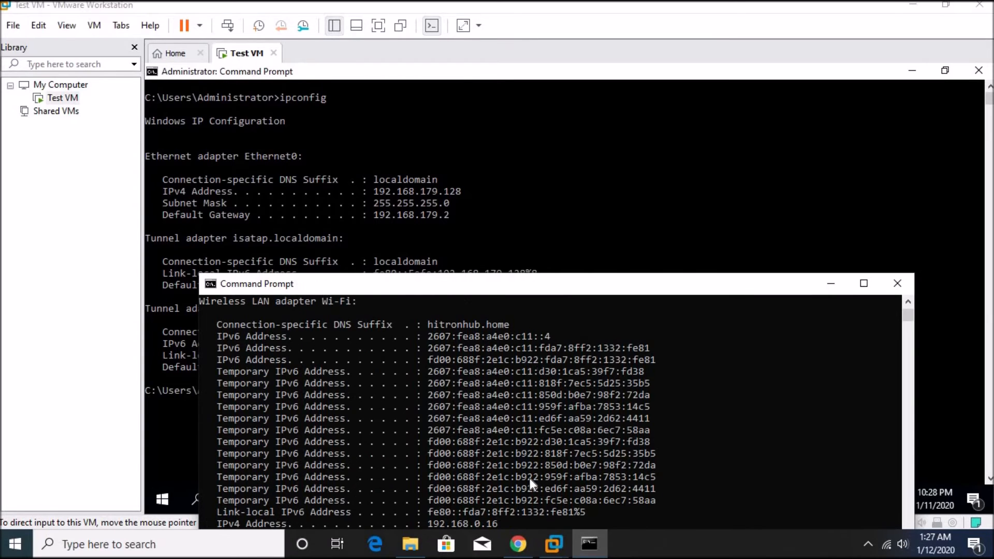
pyautogui.scroll(12, 490, 465)
pyautogui.scroll(-4, 470, 448)
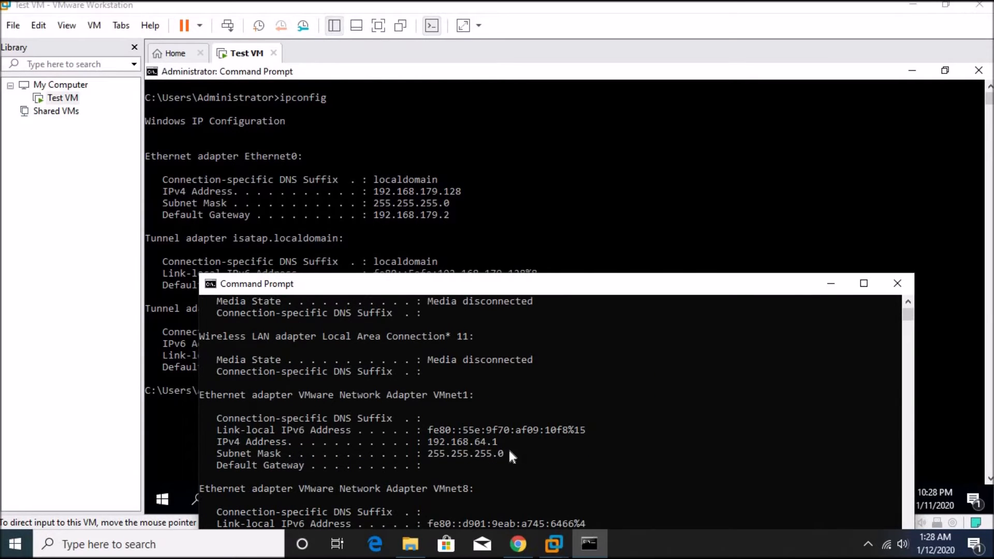
pyautogui.moveTo(500, 442); pyautogui.dragTo(426, 442)
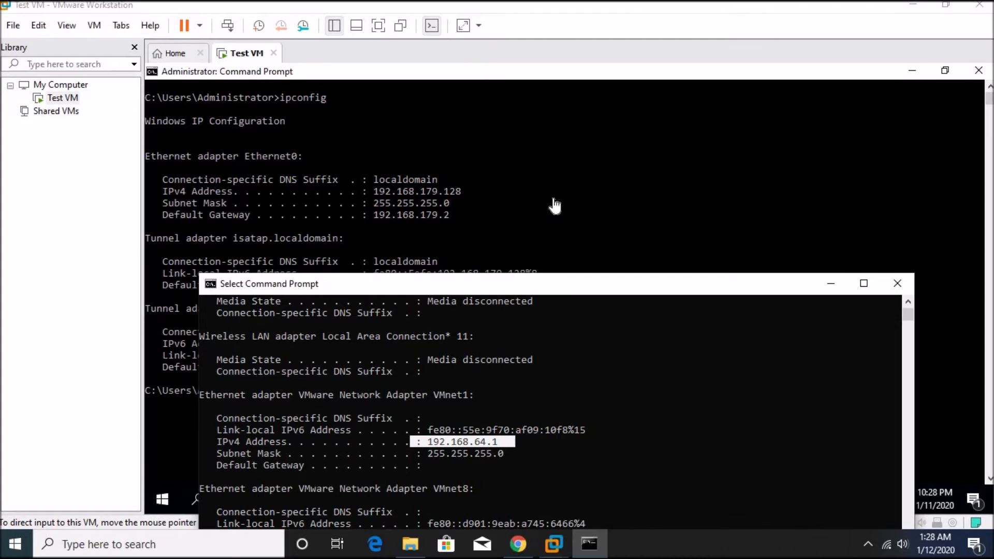
# Clear the guest's Command Prompt, ping the host adapter at 192.168.64.1 and close the prompt
pyautogui.click(634, 173)
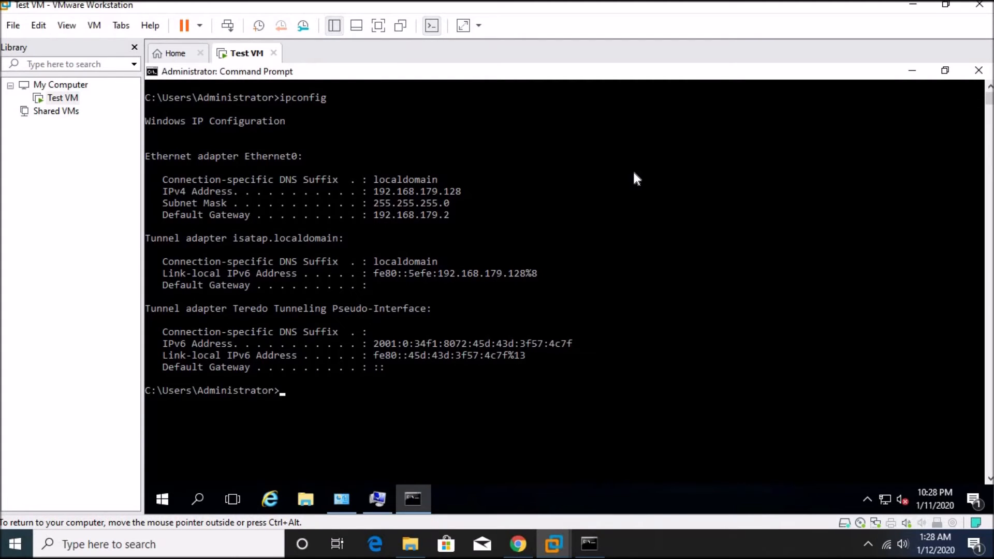
pyautogui.write('cls')
pyautogui.press('Return')
pyautogui.write('ping ')
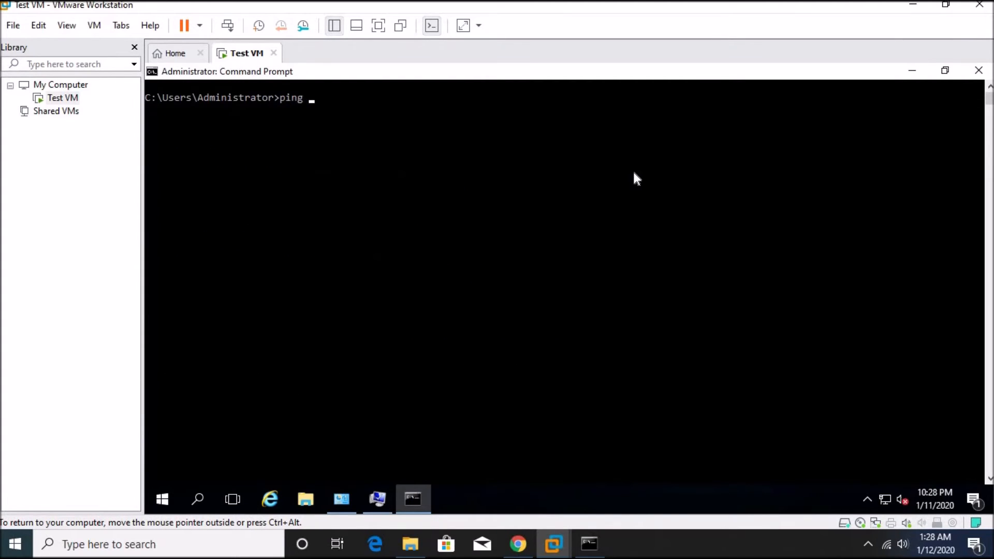
pyautogui.write('192.168.')
pyautogui.write('65')
pyautogui.press('Return')
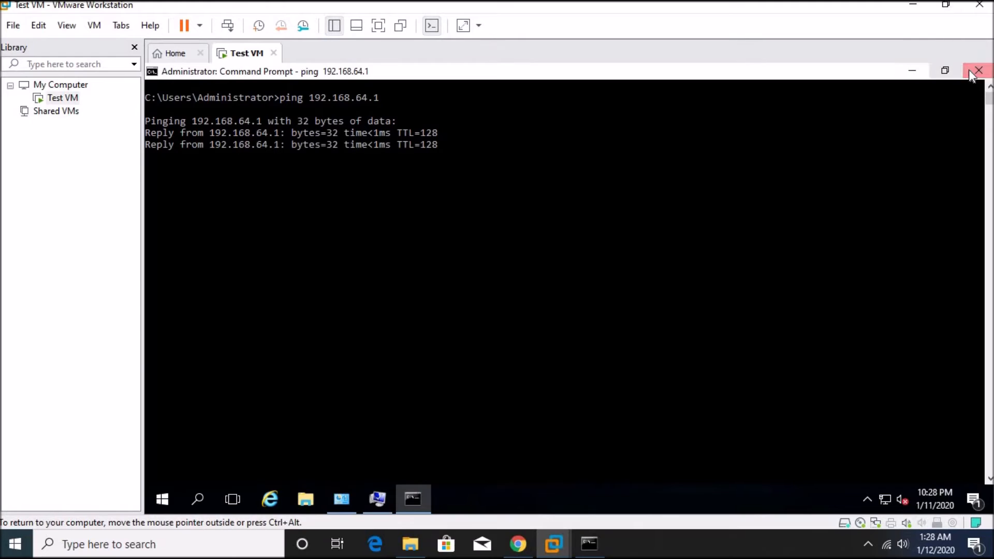
pyautogui.click(978, 70)
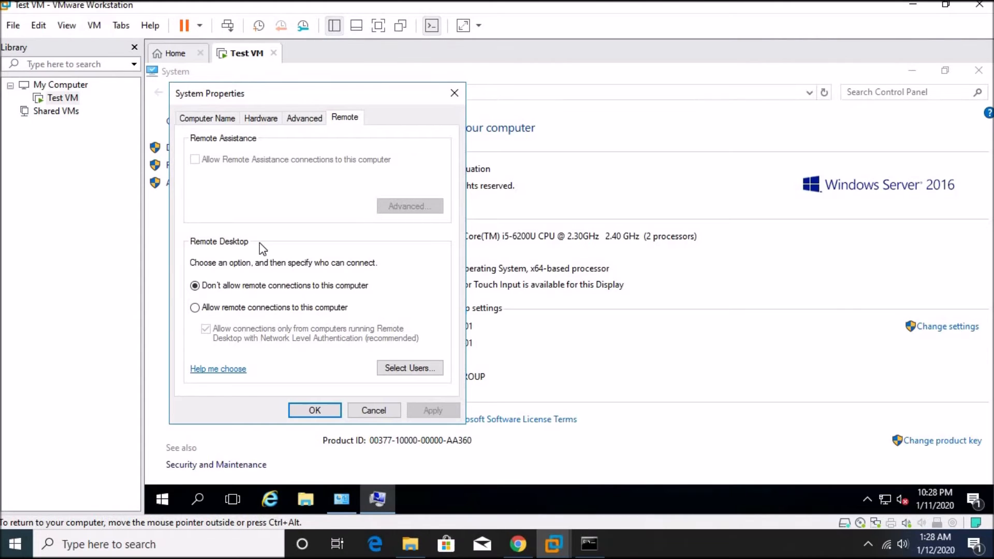
# Look at the guest's Remote Desktop users list, select Allow remote connections to this computer and accept the firewall exception
pyautogui.click(403, 366)
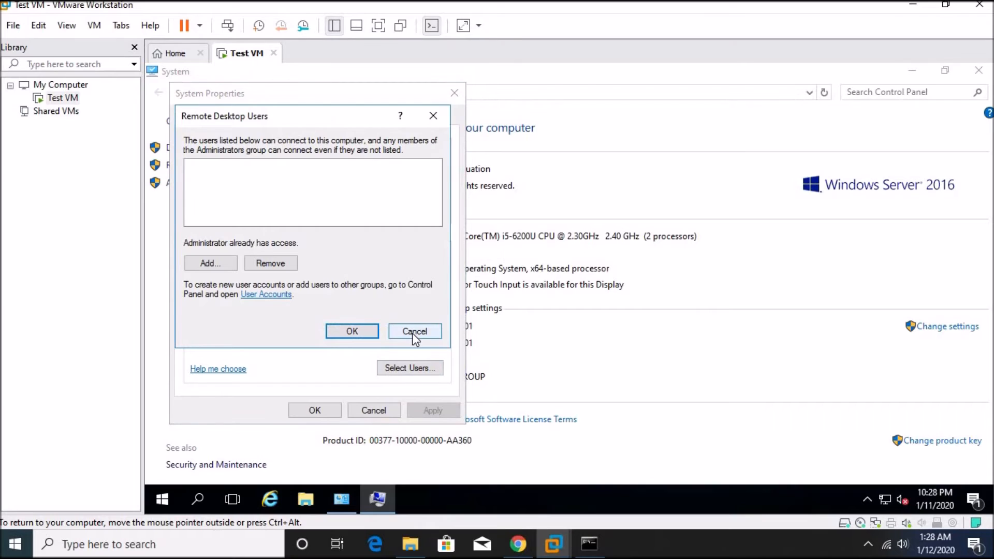
pyautogui.click(414, 332)
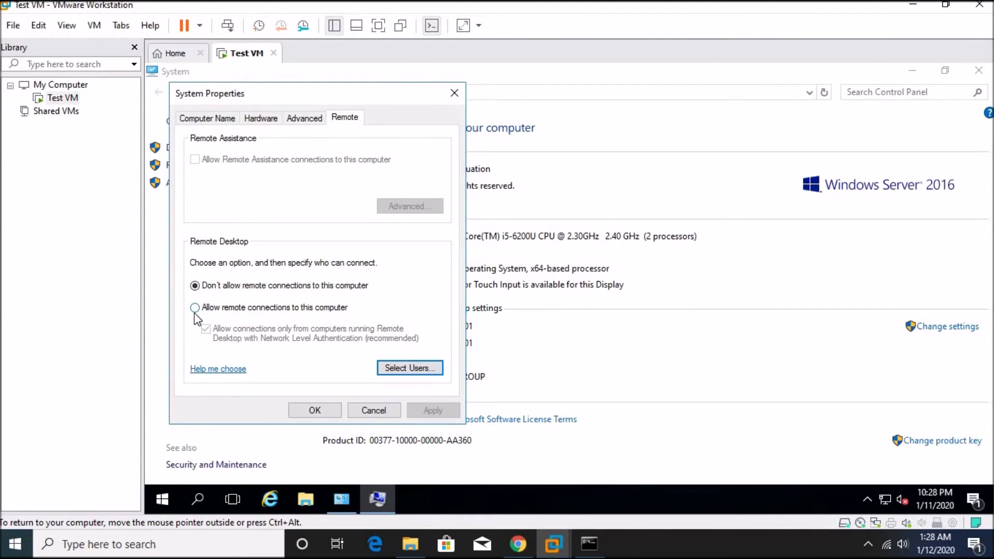
pyautogui.click(312, 308)
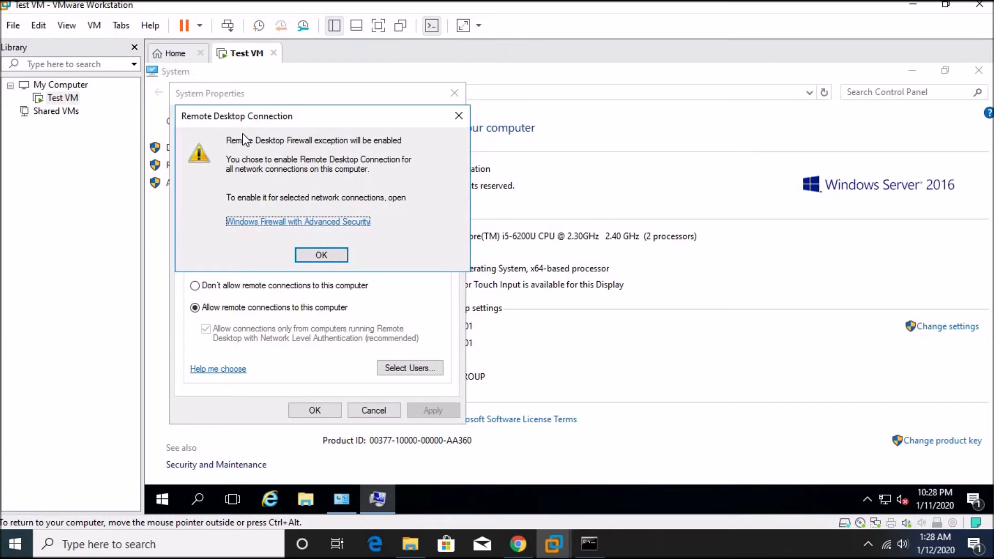
pyautogui.click(317, 257)
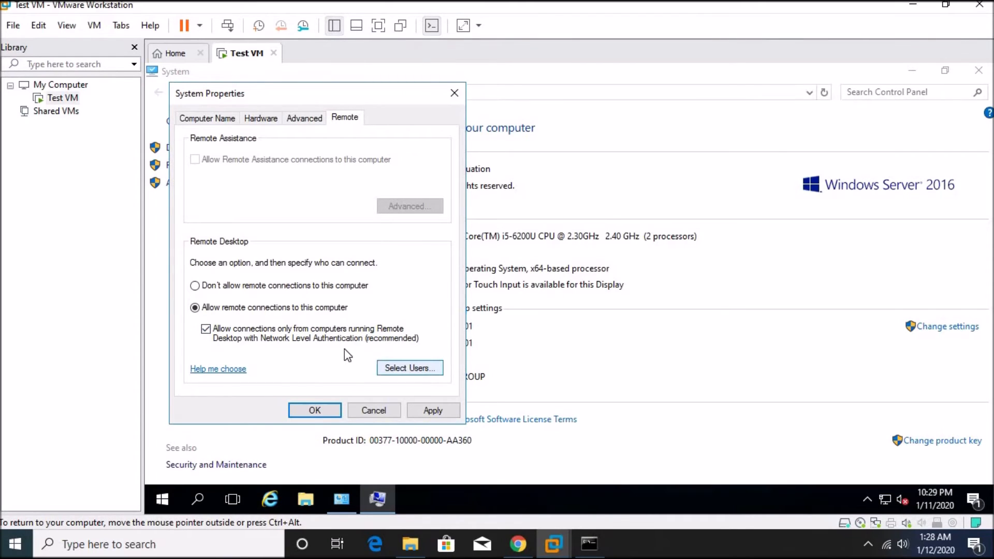
# Reopen the Remote Desktop users list, place it beside System Properties, and view the user selection dialog without adding anyone
pyautogui.click(411, 368)
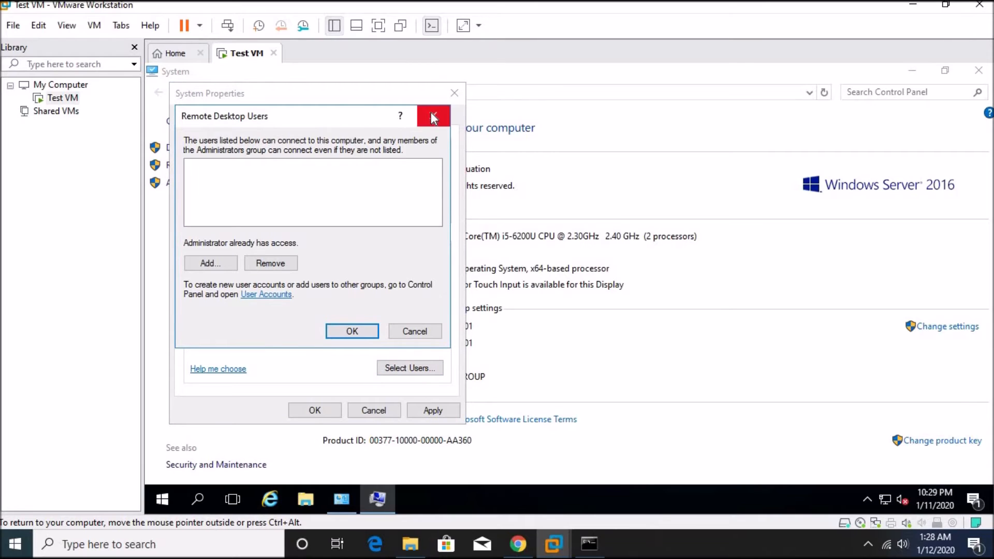
pyautogui.moveTo(284, 122); pyautogui.dragTo(680, 72)
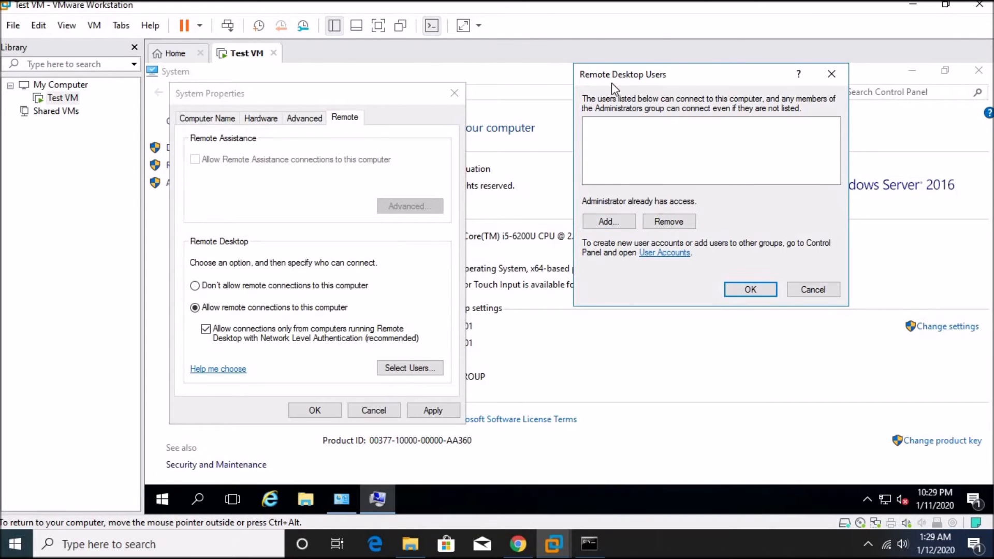
pyautogui.moveTo(673, 74); pyautogui.dragTo(588, 74)
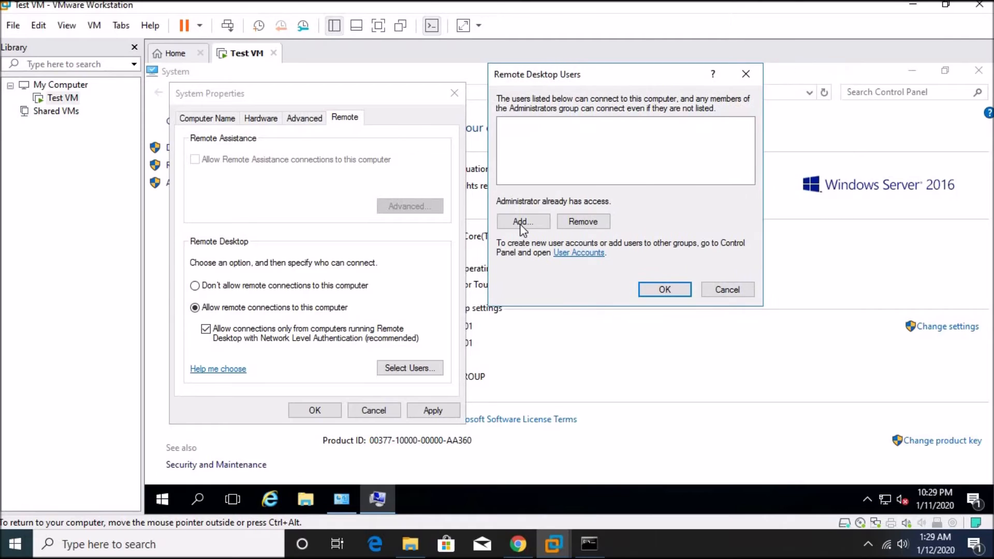
pyautogui.click(524, 222)
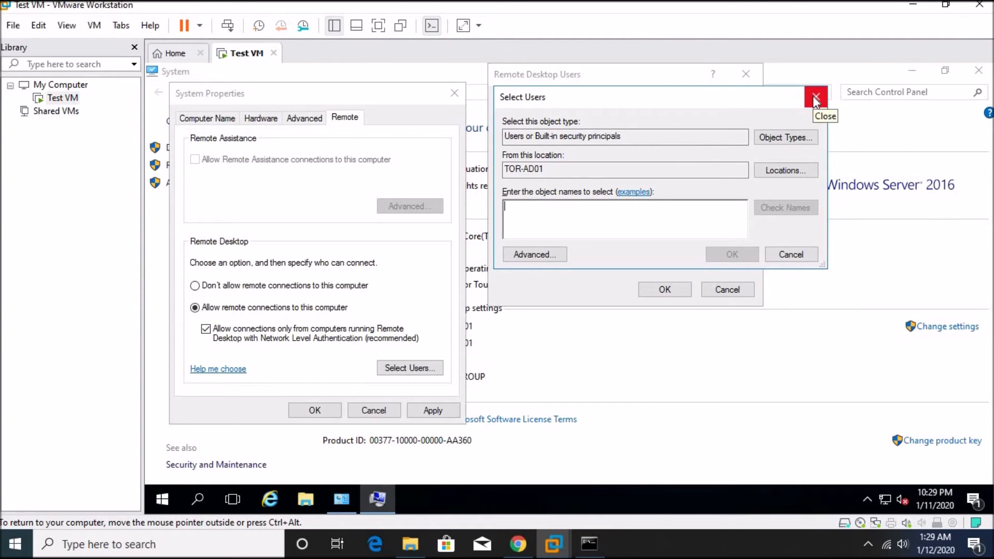
pyautogui.click(815, 99)
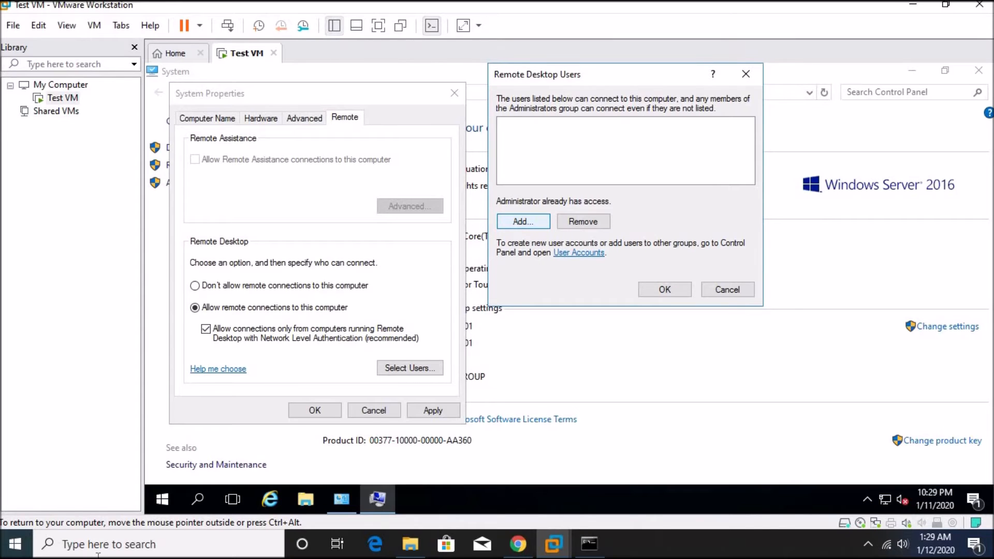
# Open Computer Management in the guest and display the Users folder under Local Users and Groups
pyautogui.click(162, 499)
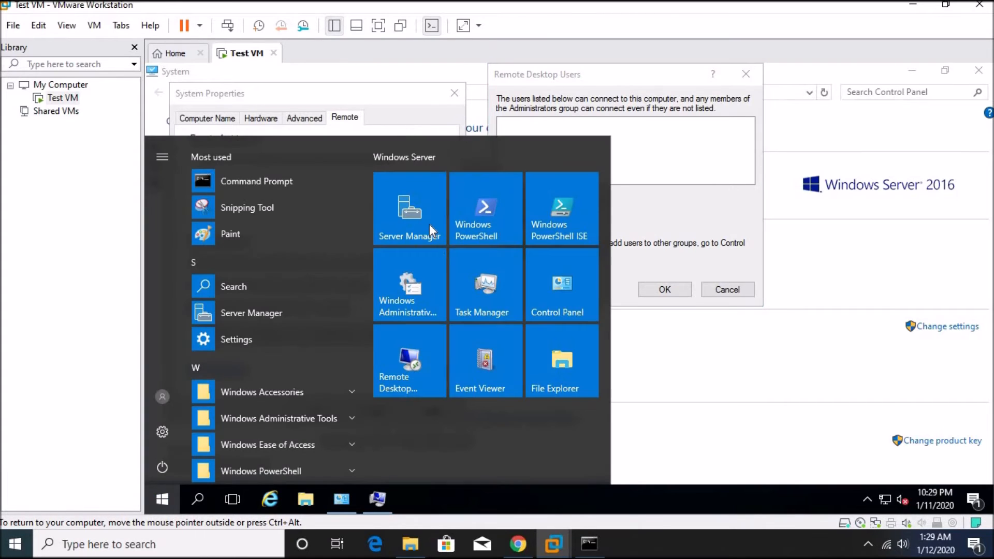
pyautogui.write('the')
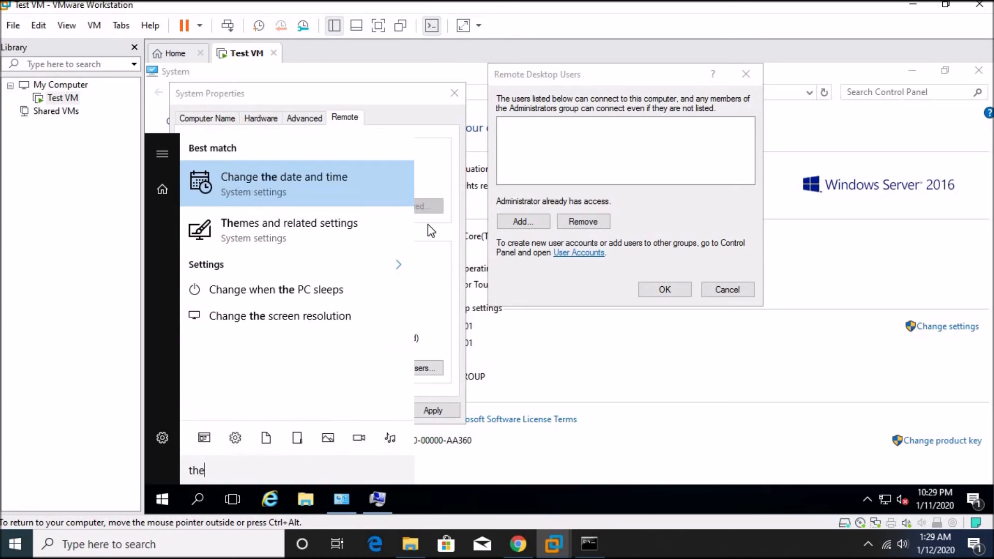
pyautogui.press('BackSpace')
pyautogui.press('BackSpace')
pyautogui.press('BackSpace')
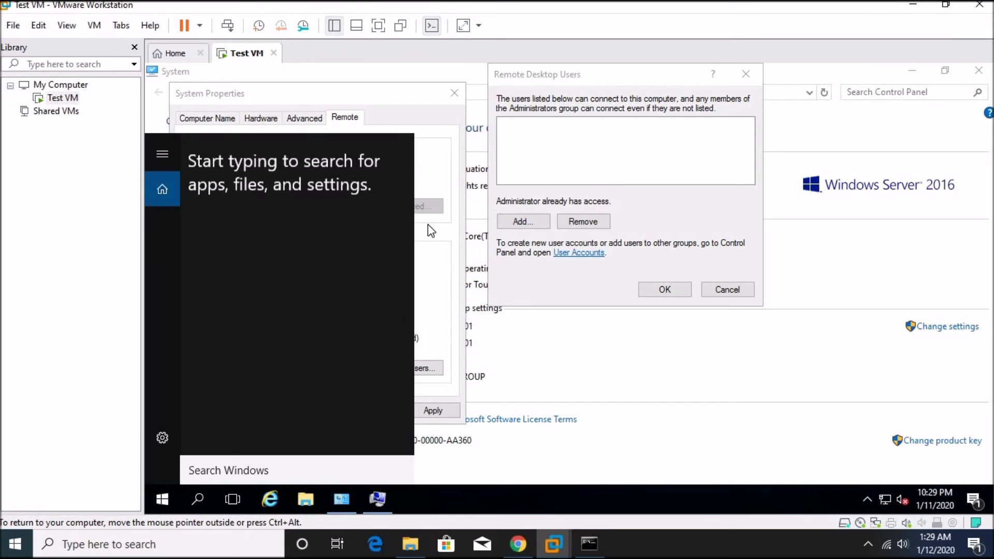
pyautogui.write('comp')
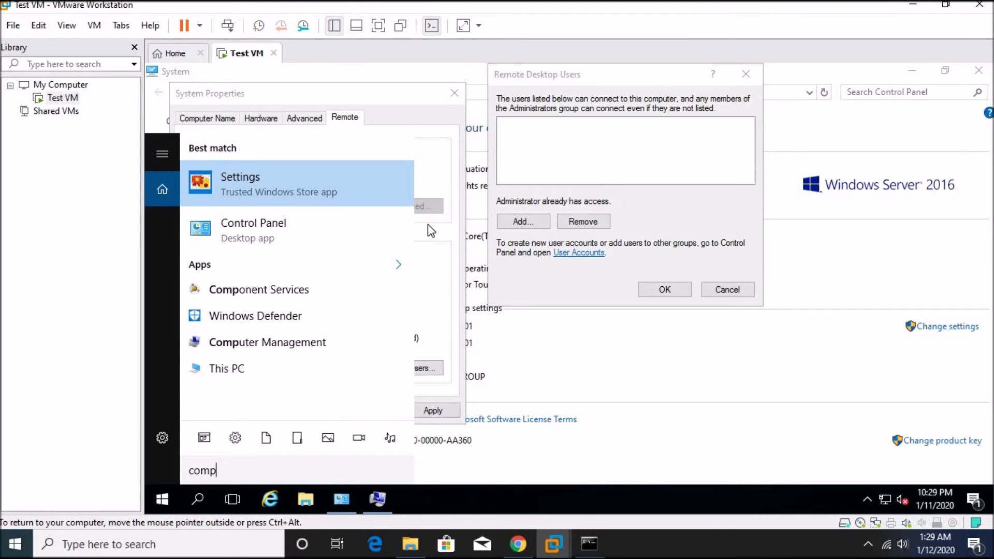
pyautogui.write('uter')
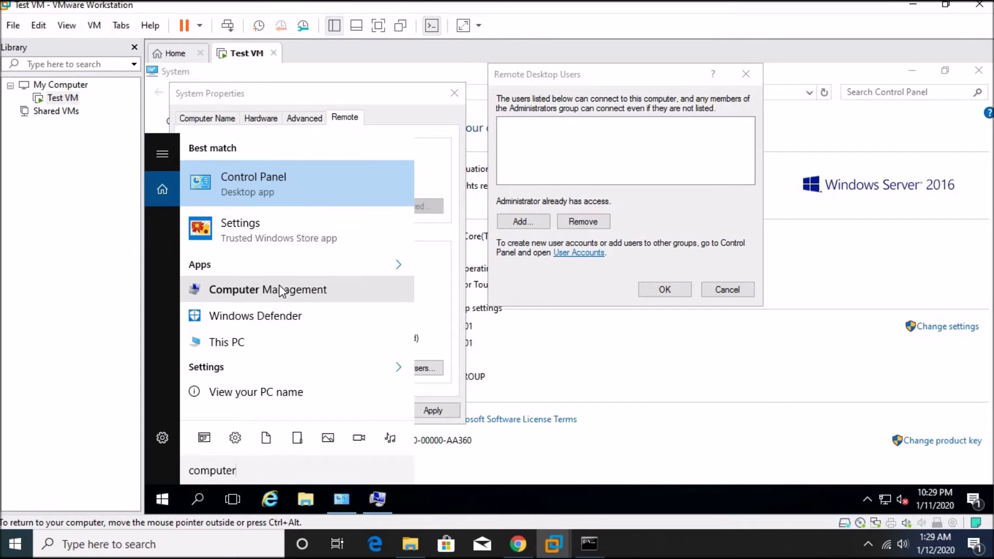
pyautogui.click(279, 289)
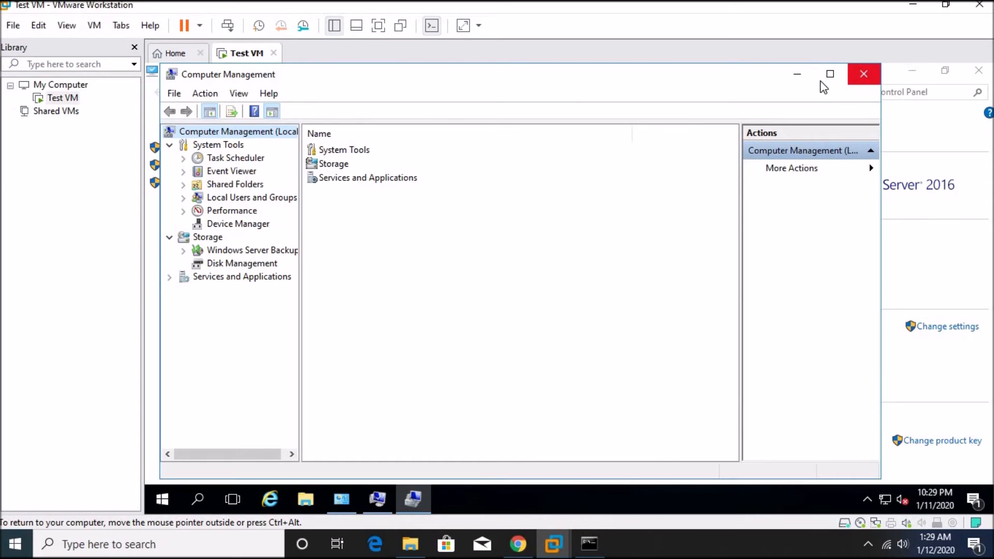
pyautogui.click(242, 198)
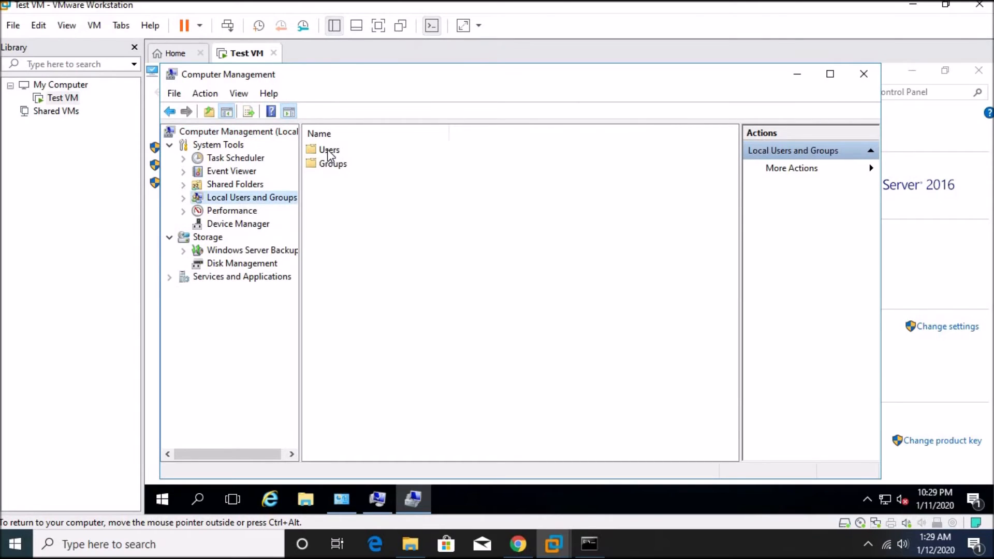
pyautogui.doubleClick(330, 150)
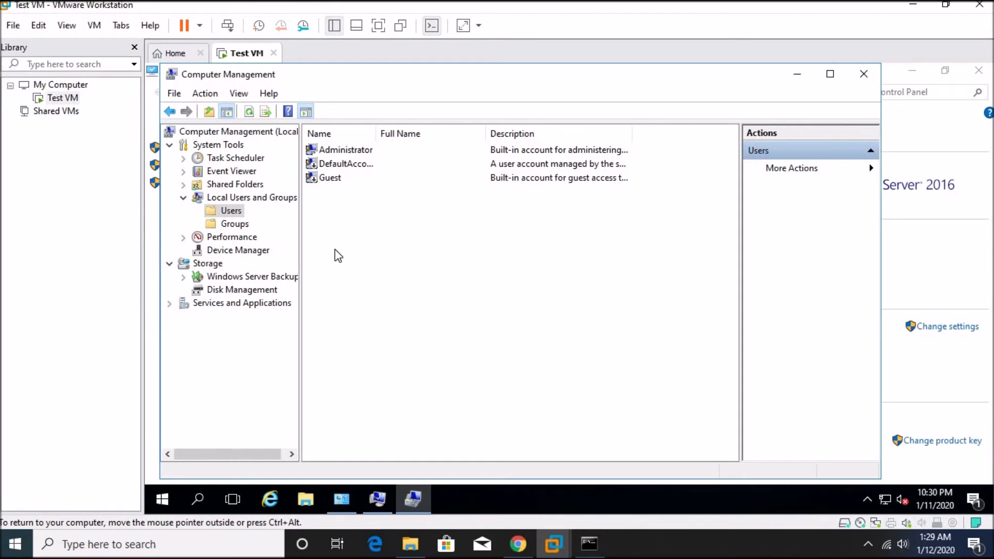
# Start a new local user and enter the account's user name and the person's full name
pyautogui.rightClick(339, 214)
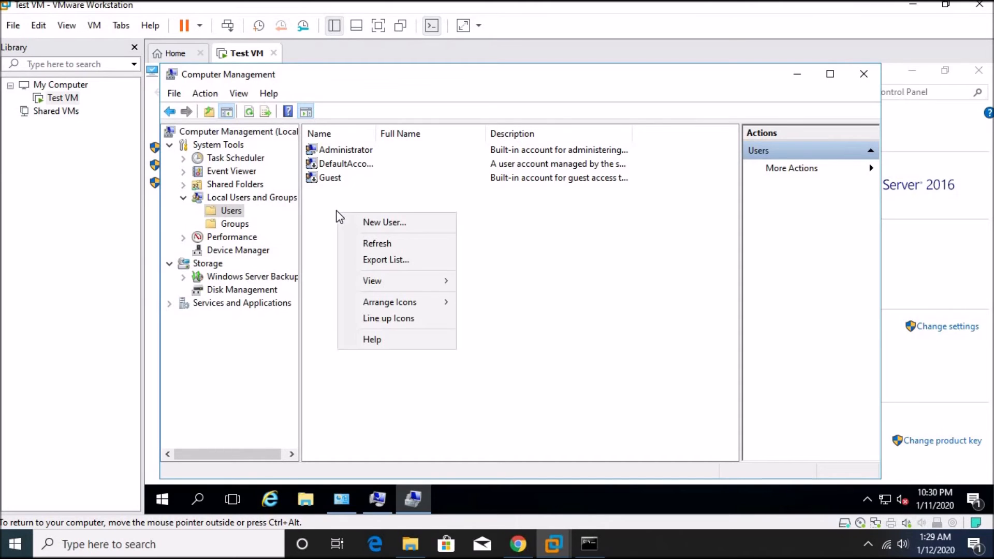
pyautogui.click(422, 223)
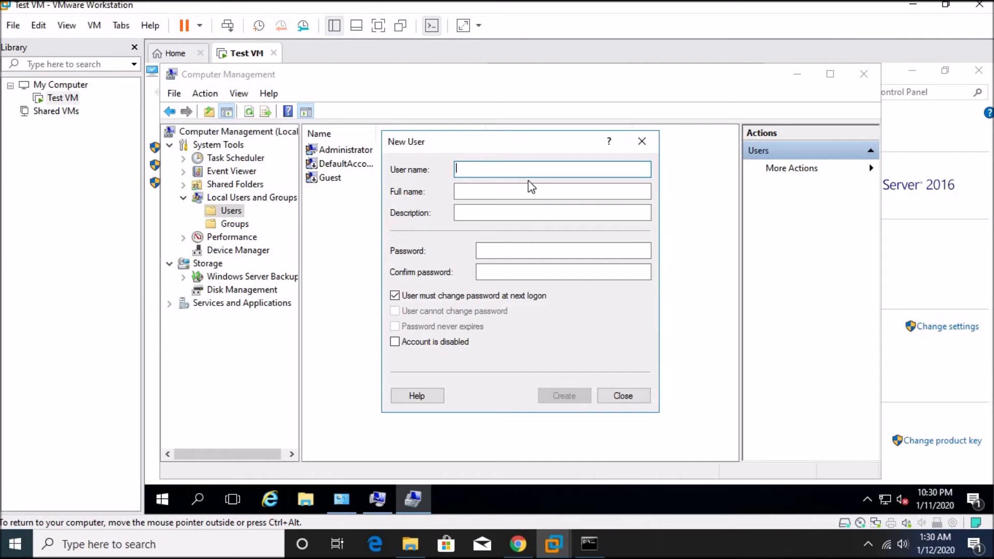
pyautogui.write('lsmith')
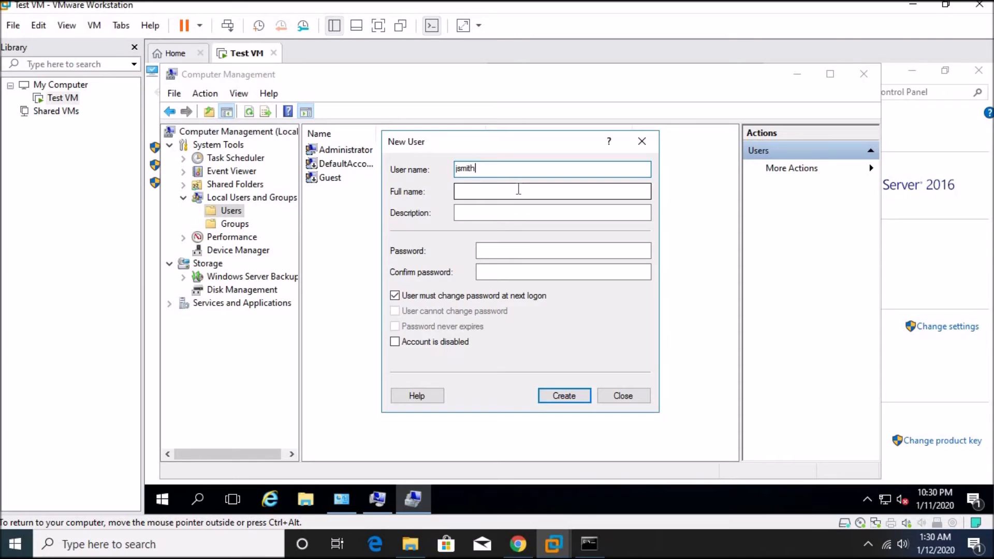
pyautogui.click(518, 190)
pyautogui.write('John ')
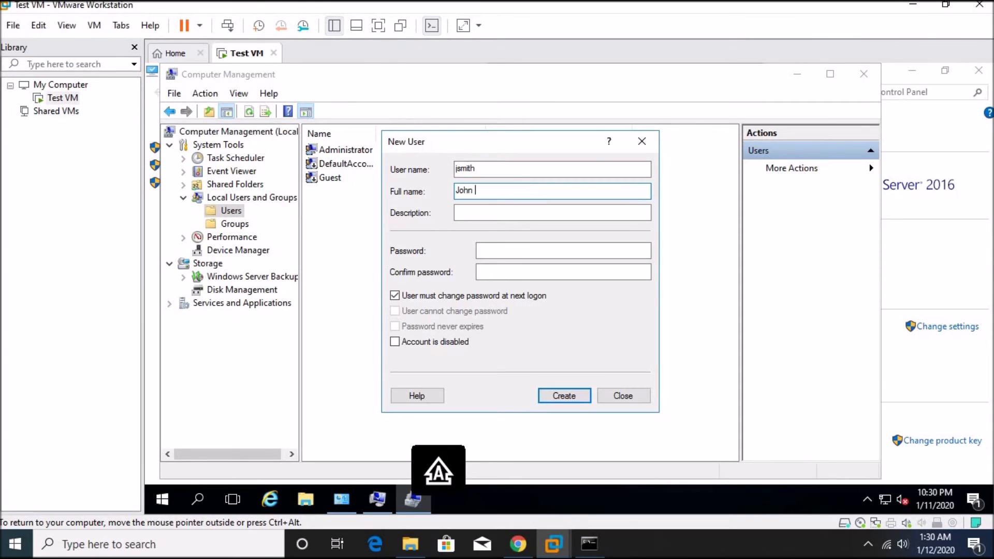
pyautogui.write('Smith')
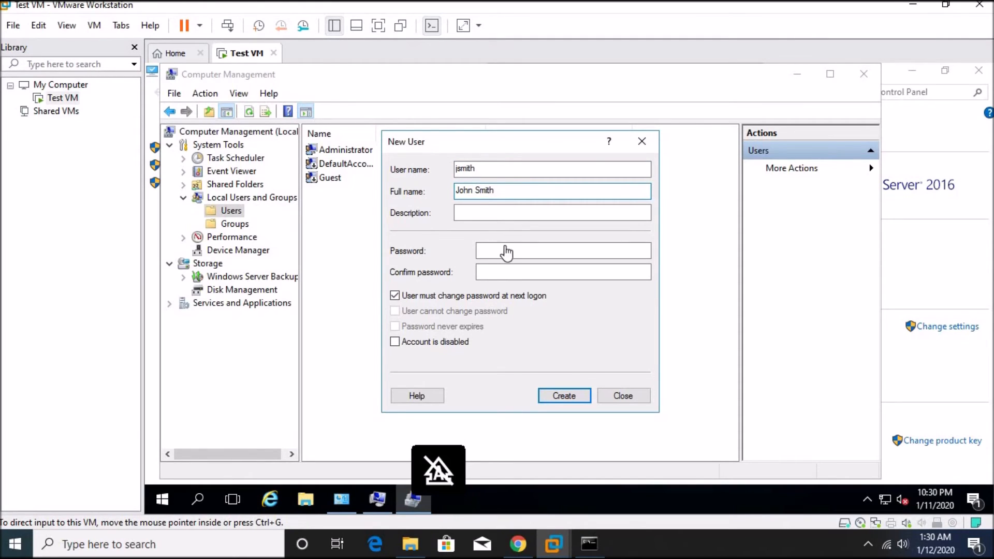
# Enter and confirm the new user's account password
pyautogui.click(506, 252)
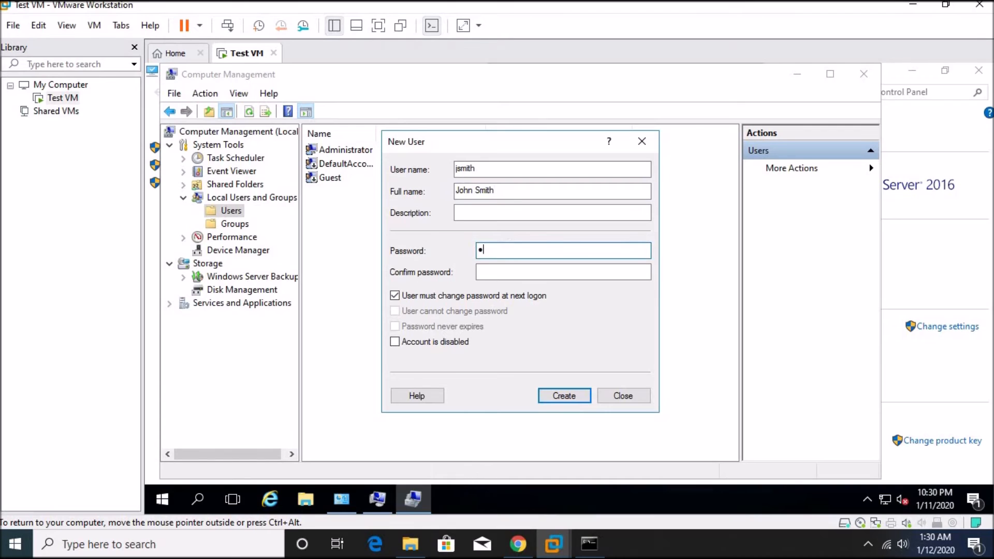
pyautogui.write('••••••••')
pyautogui.press('Tab')
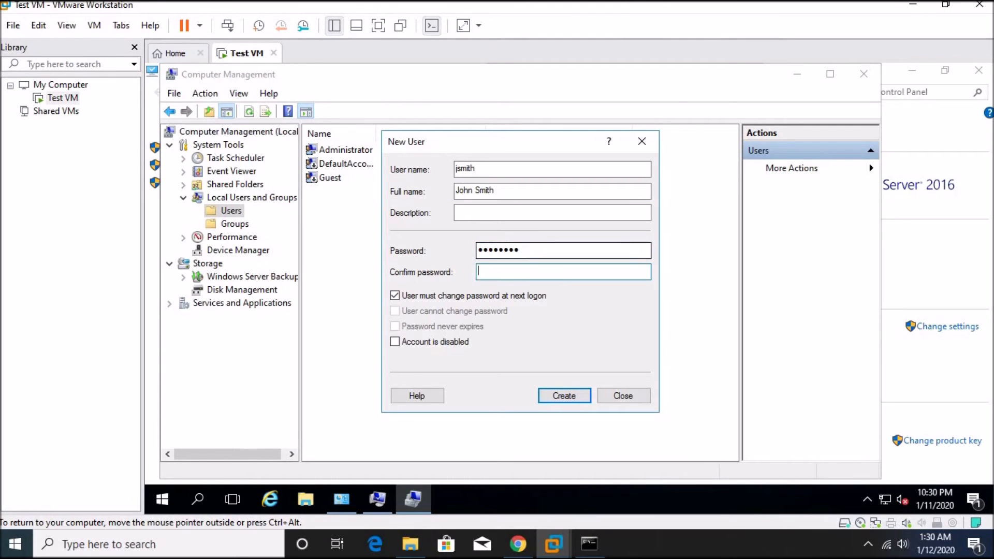
pyautogui.write('••••••••')
# Replace the forced password change with User cannot change password, create the account and close Computer Management
pyautogui.click(447, 295)
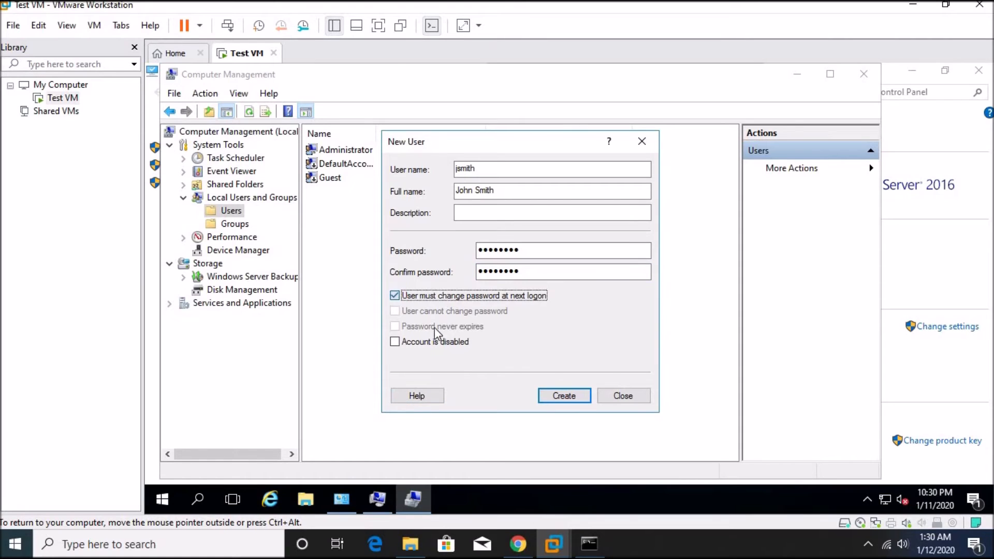
pyautogui.click(433, 315)
pyautogui.click(442, 328)
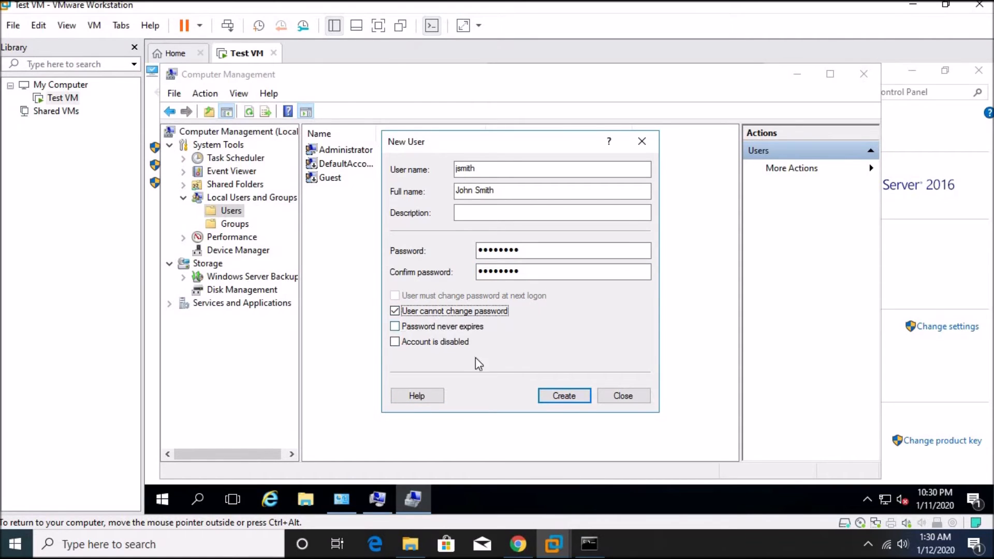
pyautogui.click(554, 394)
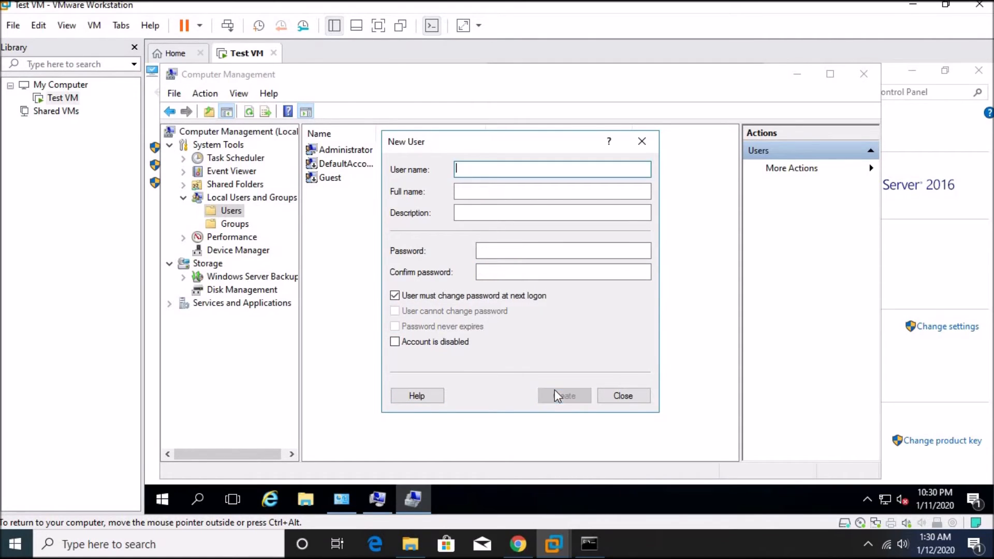
pyautogui.click(621, 395)
pyautogui.click(333, 193)
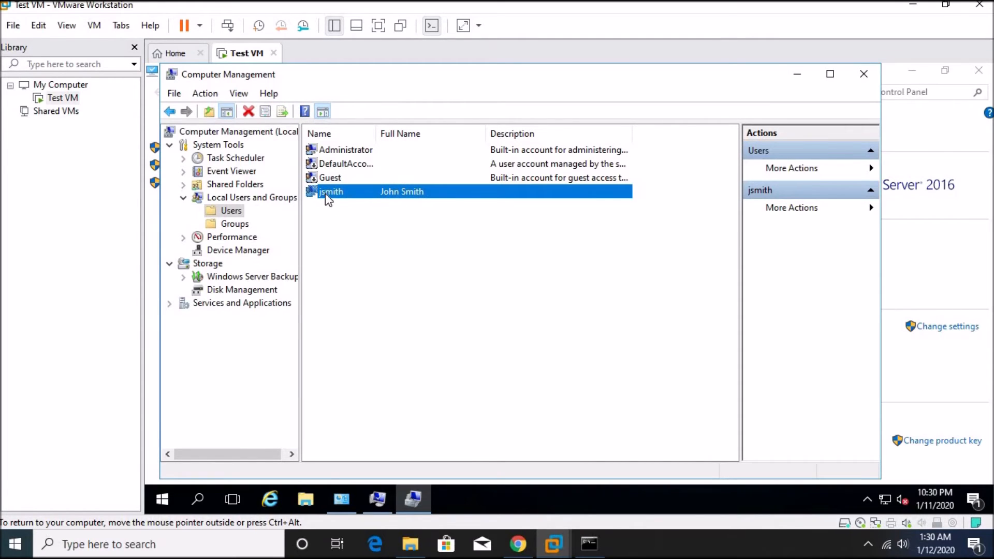
pyautogui.click(864, 74)
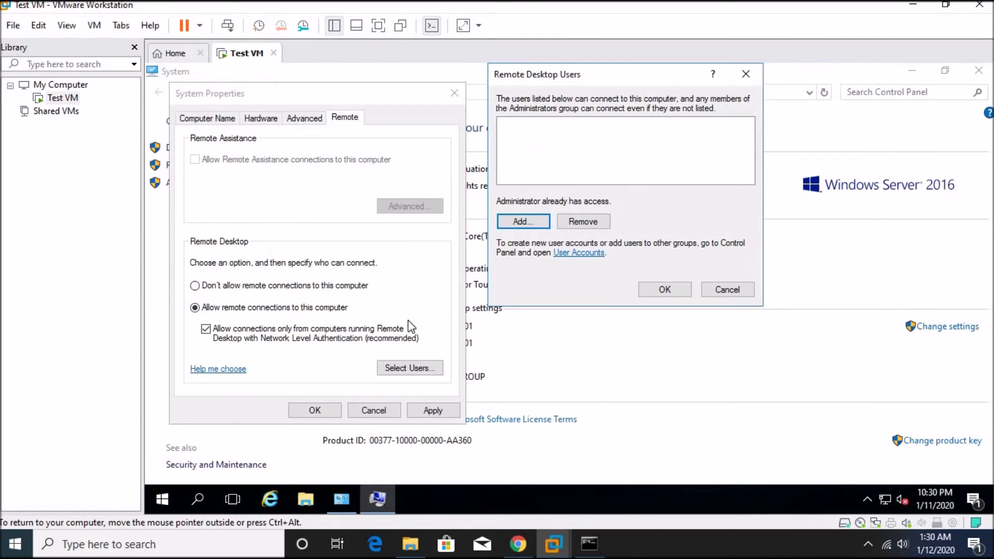
# Open the user selection dialog from the Remote Desktop users list and examine the location and its available search locations
pyautogui.click(524, 221)
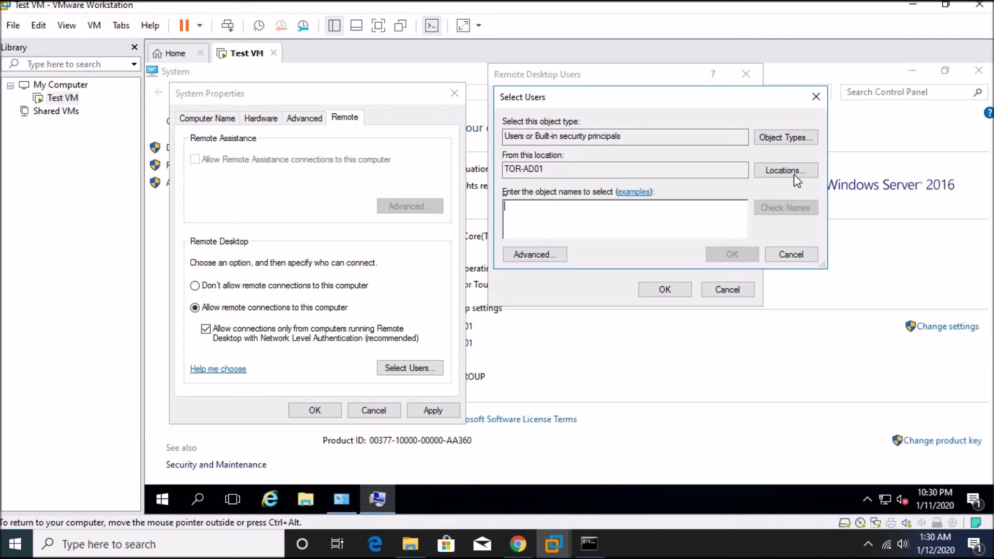
pyautogui.moveTo(561, 166); pyautogui.dragTo(484, 168)
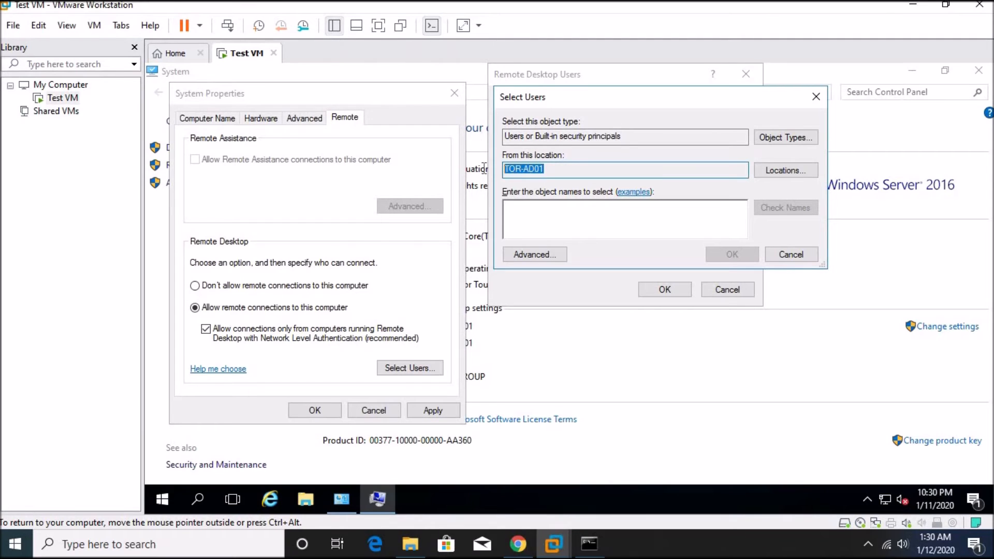
pyautogui.click(576, 172)
pyautogui.doubleClick(559, 171)
pyautogui.click(782, 170)
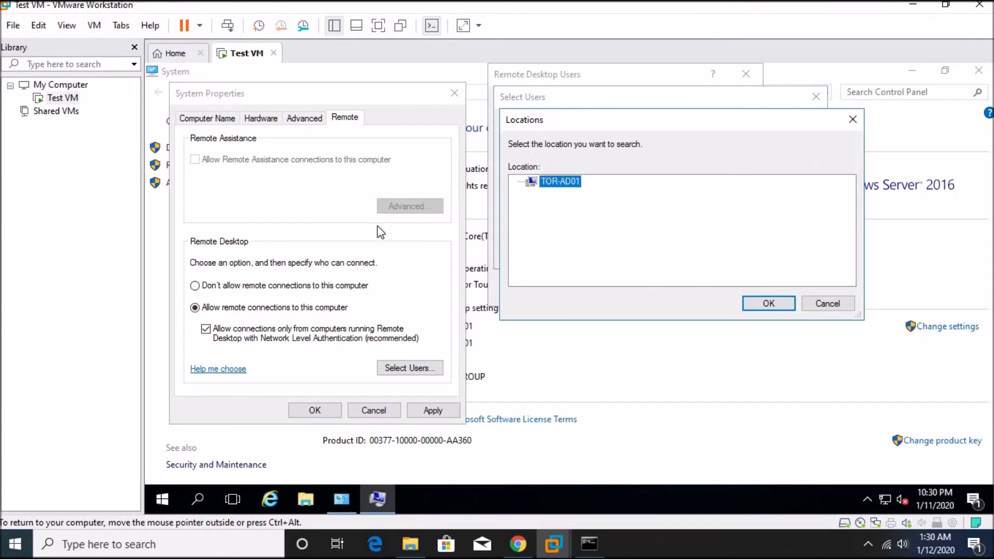
pyautogui.click(824, 302)
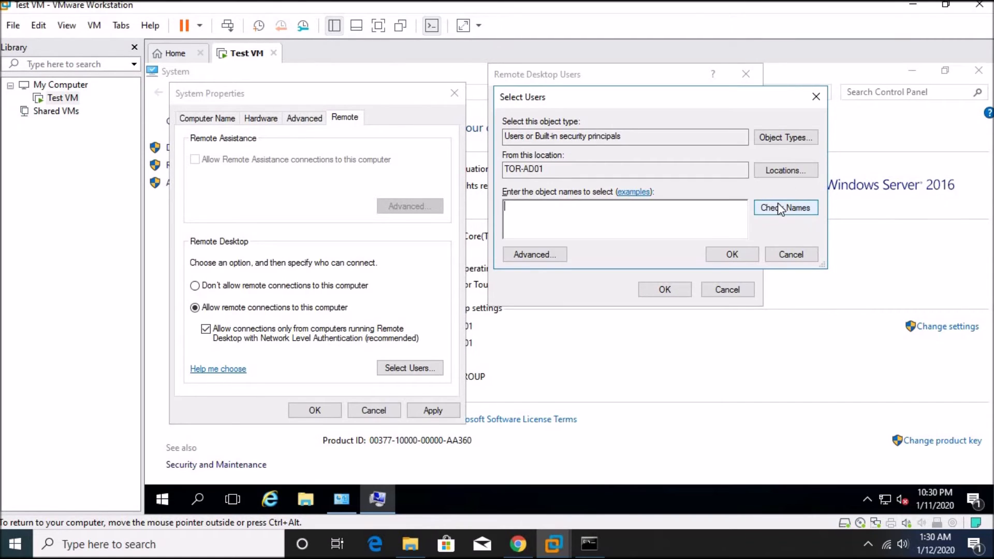
pyautogui.click(783, 173)
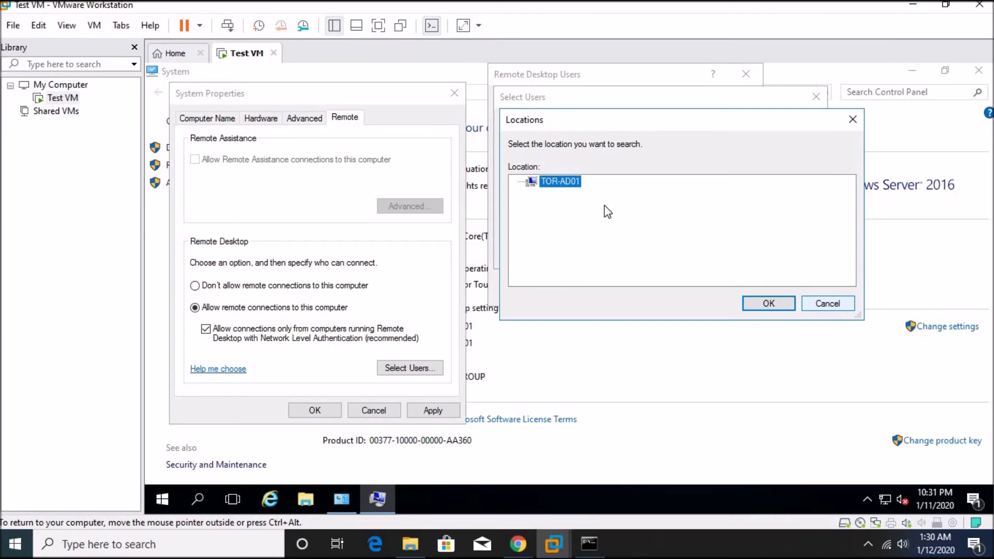
pyautogui.click(831, 303)
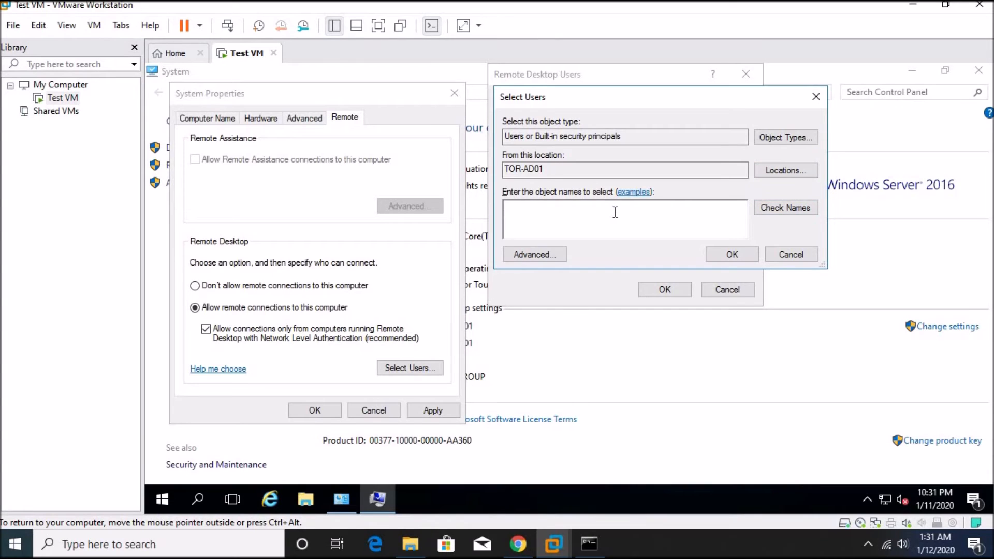
# Add the new local account to the Remote Desktop users after checking its name, and apply the System Properties
pyautogui.write('jsmith')
pyautogui.click(772, 207)
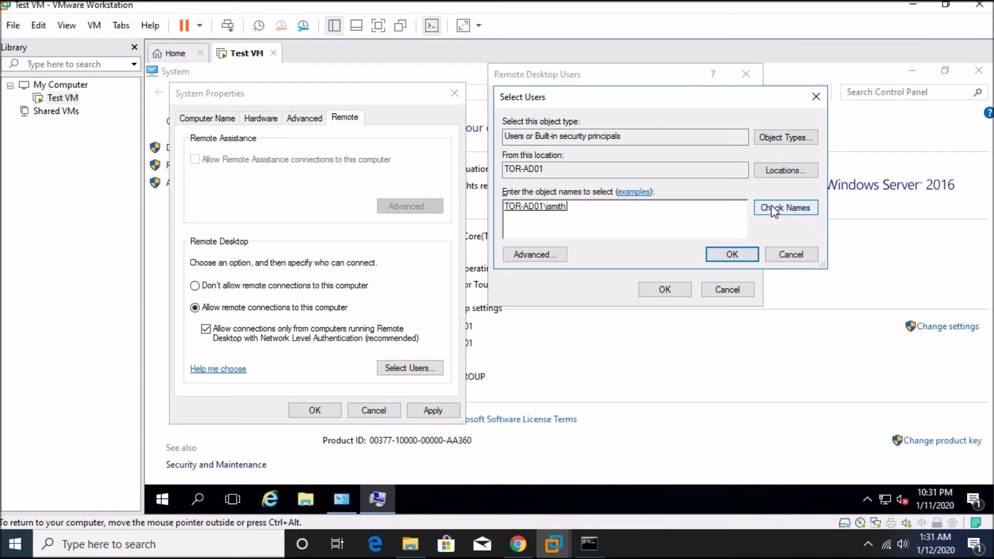
pyautogui.click(738, 257)
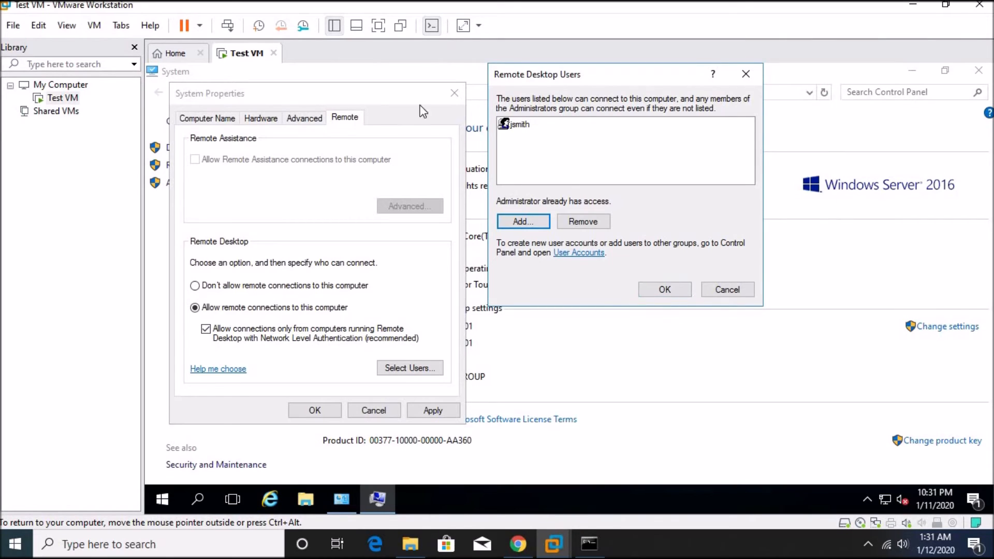
pyautogui.click(523, 127)
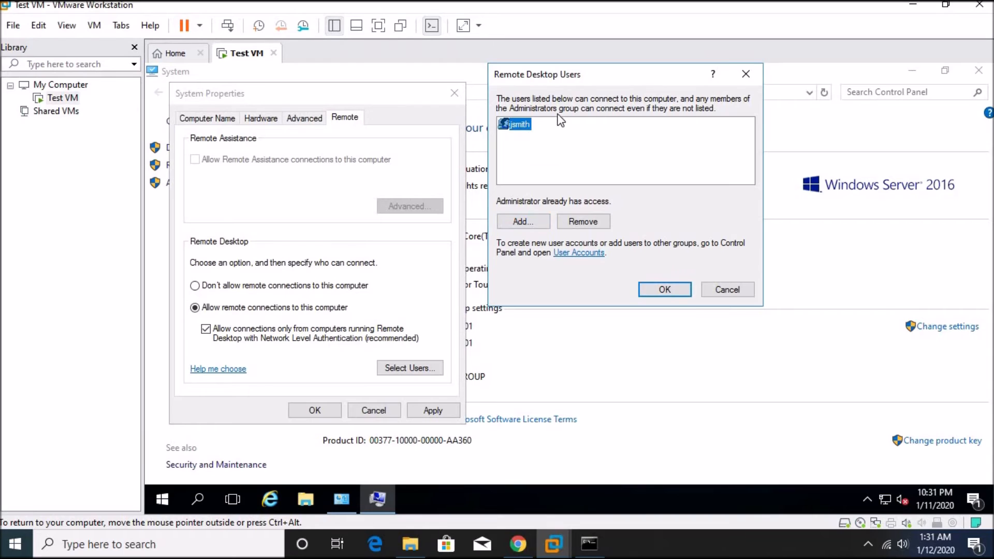
pyautogui.click(675, 289)
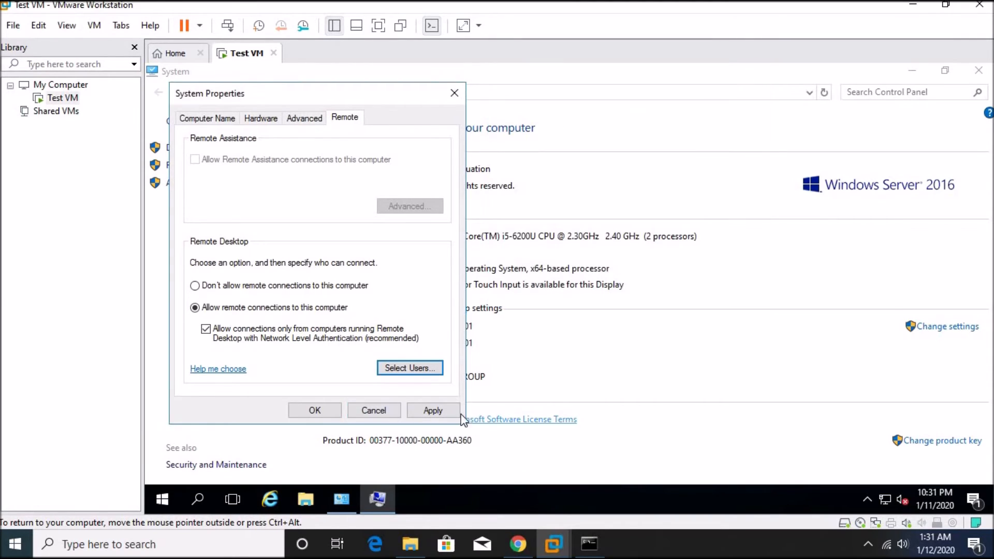
pyautogui.click(433, 410)
pyautogui.click(314, 411)
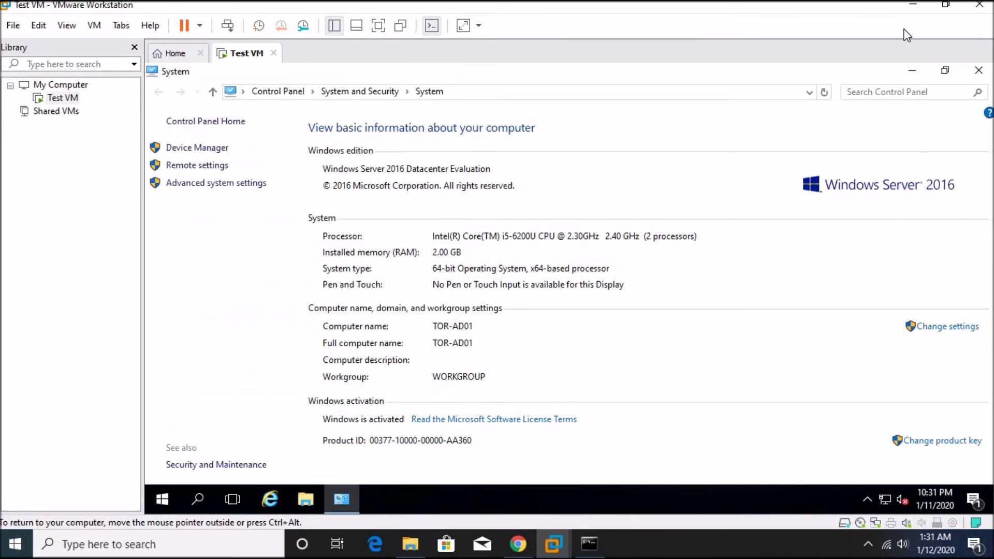
# Switch to the host and launch Remote Desktop Connection
pyautogui.click(629, 545)
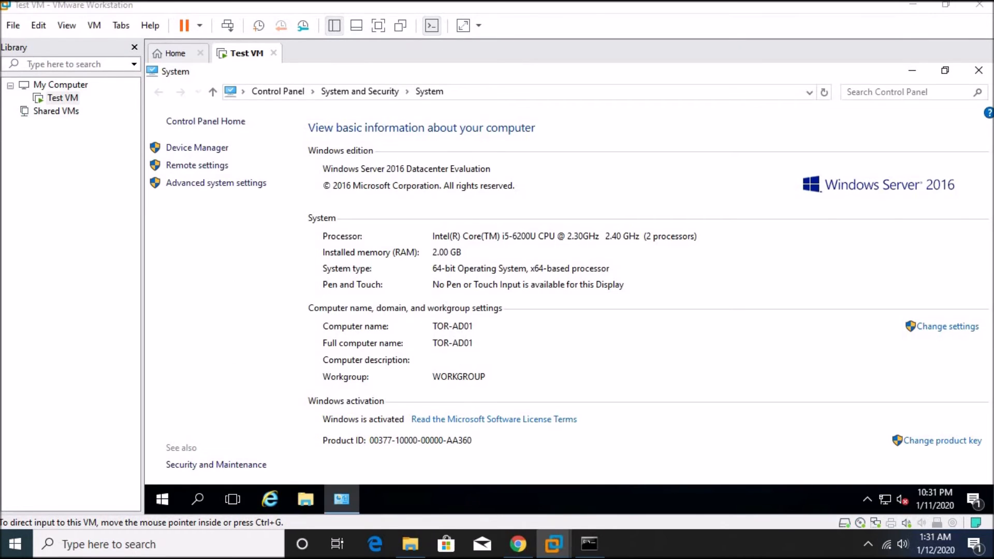
pyautogui.click(15, 545)
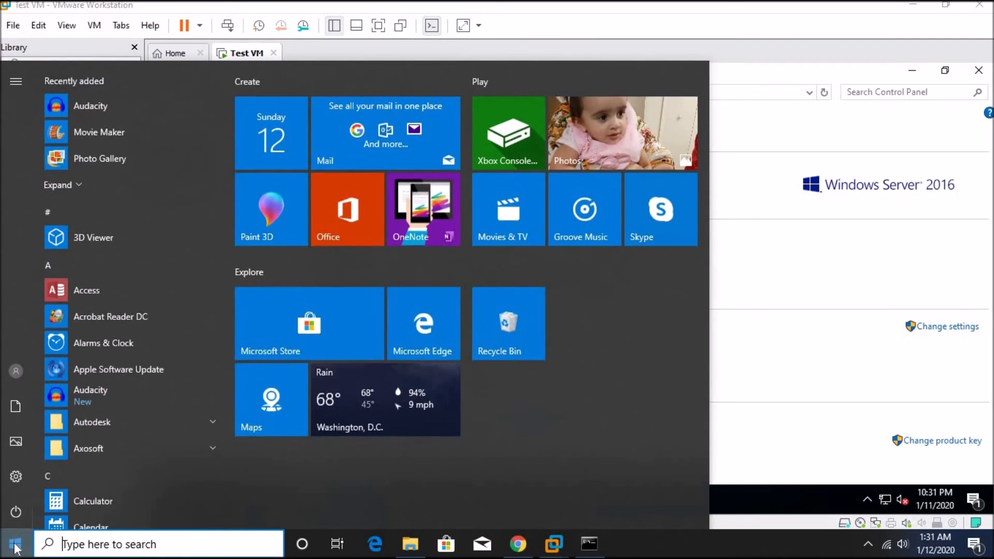
pyautogui.write('remote')
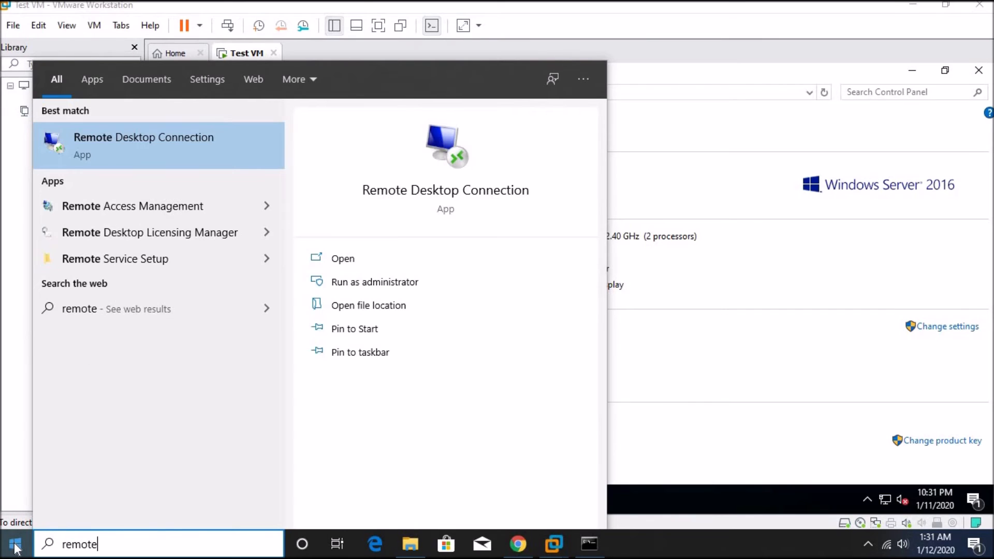
pyautogui.press('Return')
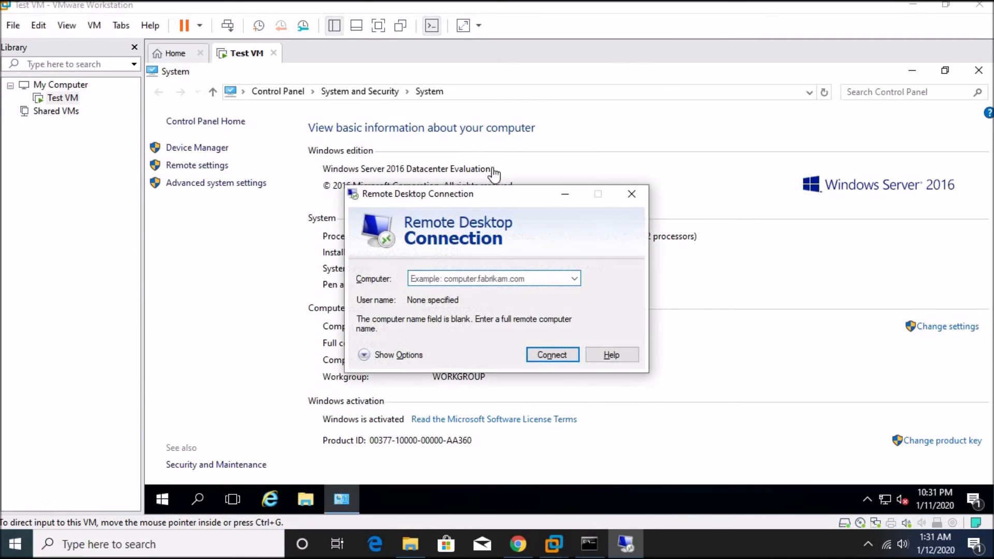
# Run ipconfig in a Command Prompt on the Windows Server guest and maximize its window to read the IPv4 address
pyautogui.moveTo(464, 194); pyautogui.dragTo(443, 120)
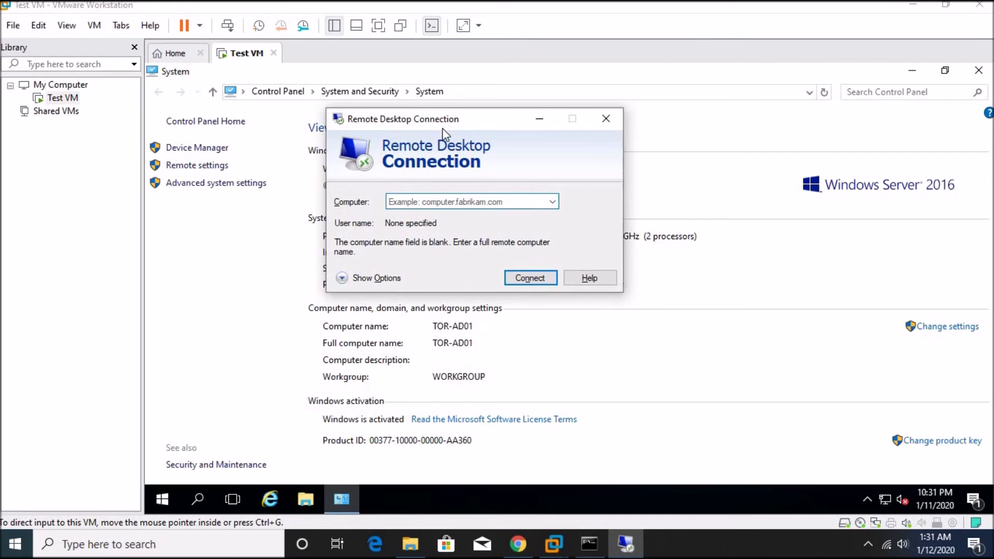
pyautogui.click(424, 488)
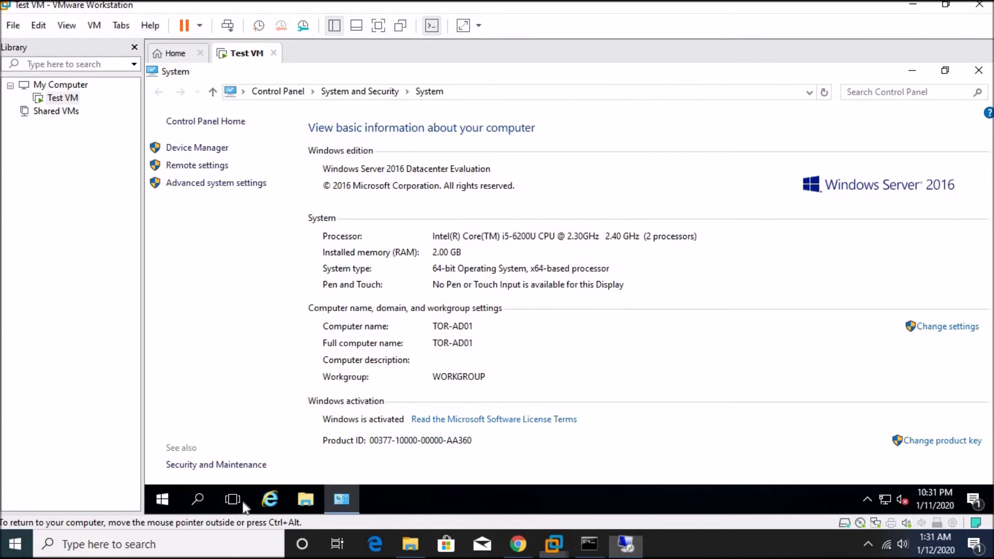
pyautogui.click(164, 490)
pyautogui.write('cmd')
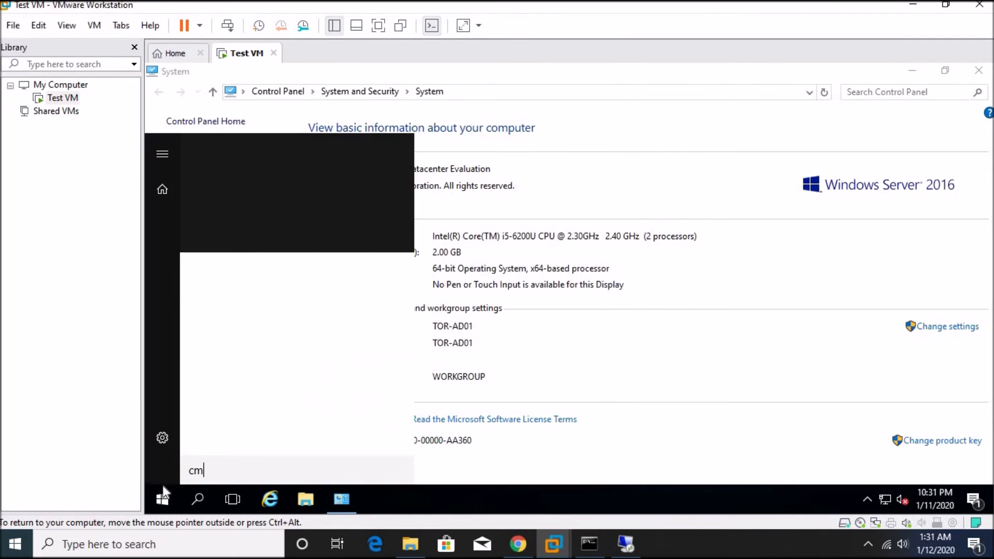
pyautogui.press('Return')
pyautogui.write('ipconfig')
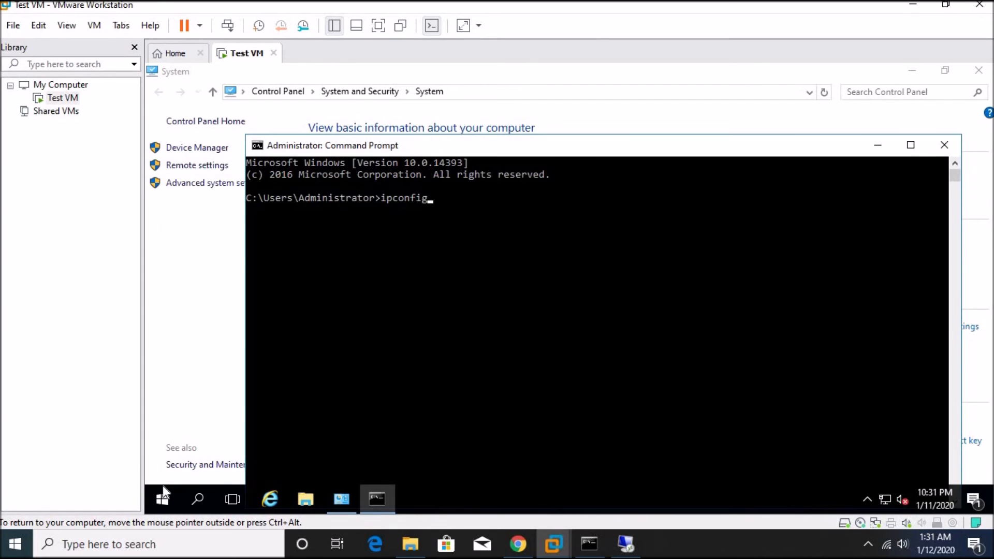
pyautogui.press('Return')
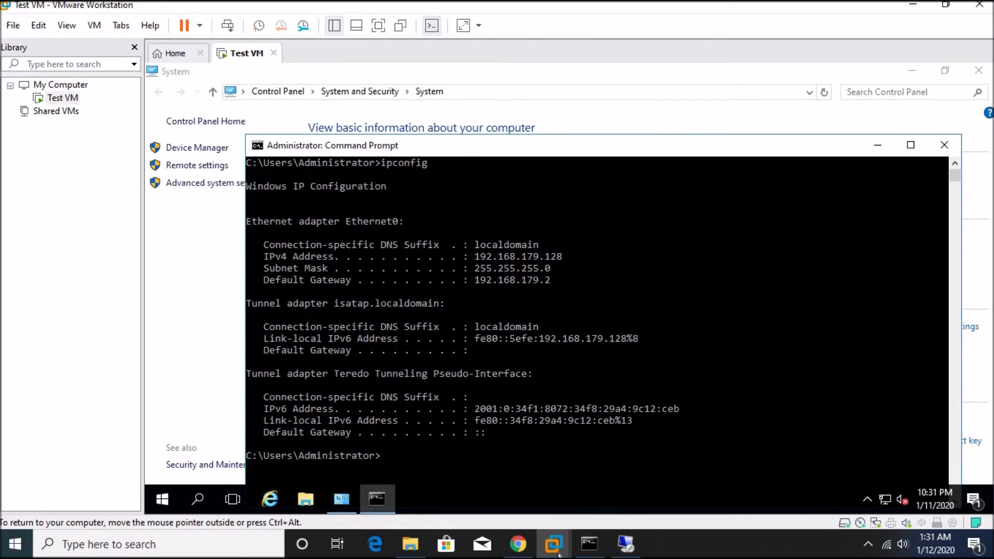
pyautogui.moveTo(519, 135); pyautogui.dragTo(420, 66)
# Switch back to Remote Desktop Connection on the host and start a connection to 192.168.179.128
pyautogui.click(626, 544)
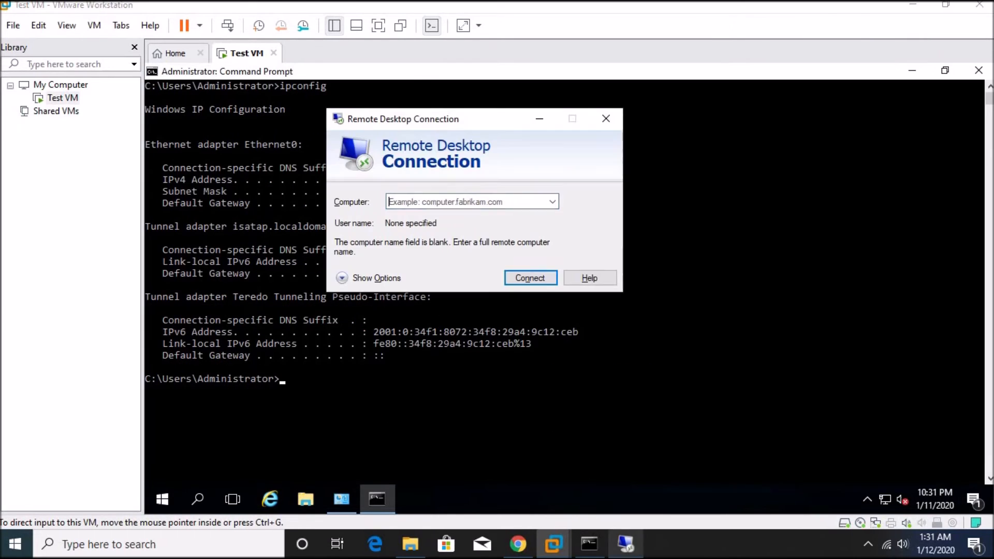
pyautogui.moveTo(466, 127); pyautogui.dragTo(654, 102)
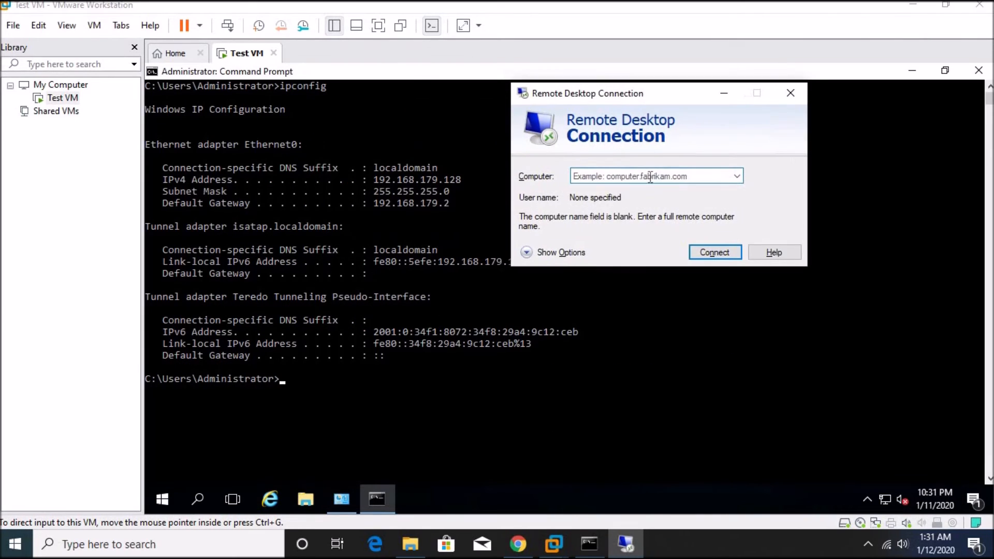
pyautogui.write('192')
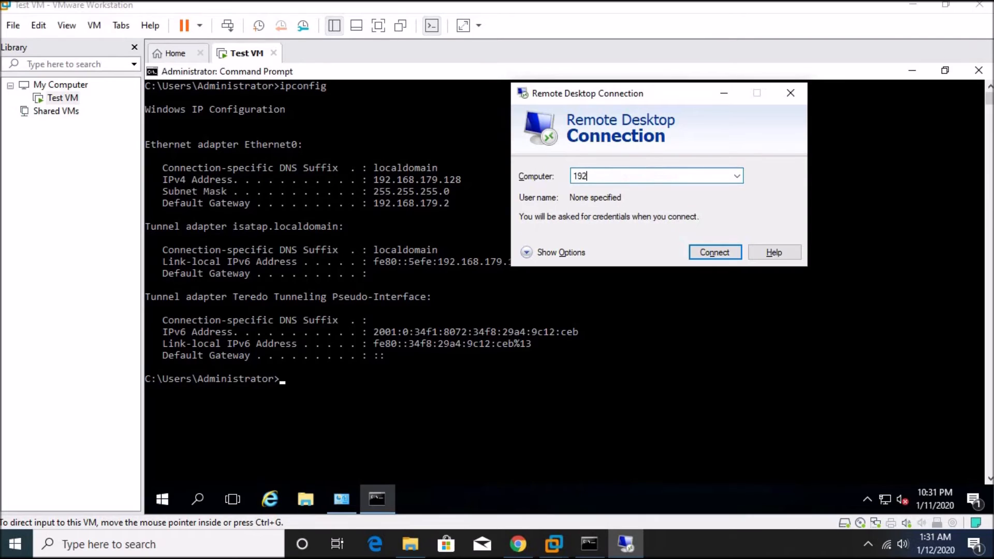
pyautogui.write('.168.179.128')
pyautogui.press('Return')
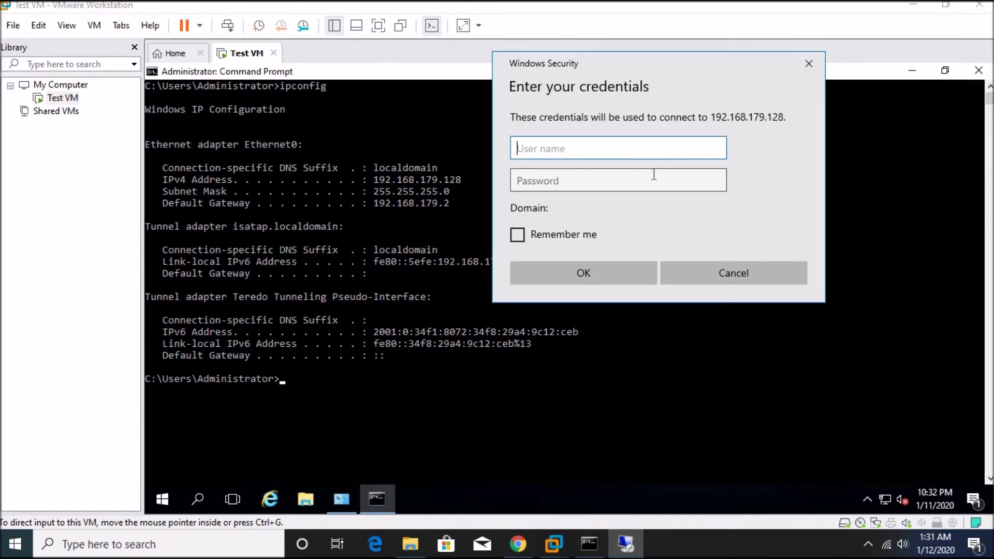
# Enter the new local account's user name and password as the connection credentials and submit them
pyautogui.write('jsmith')
pyautogui.press('Tab')
pyautogui.write('P')
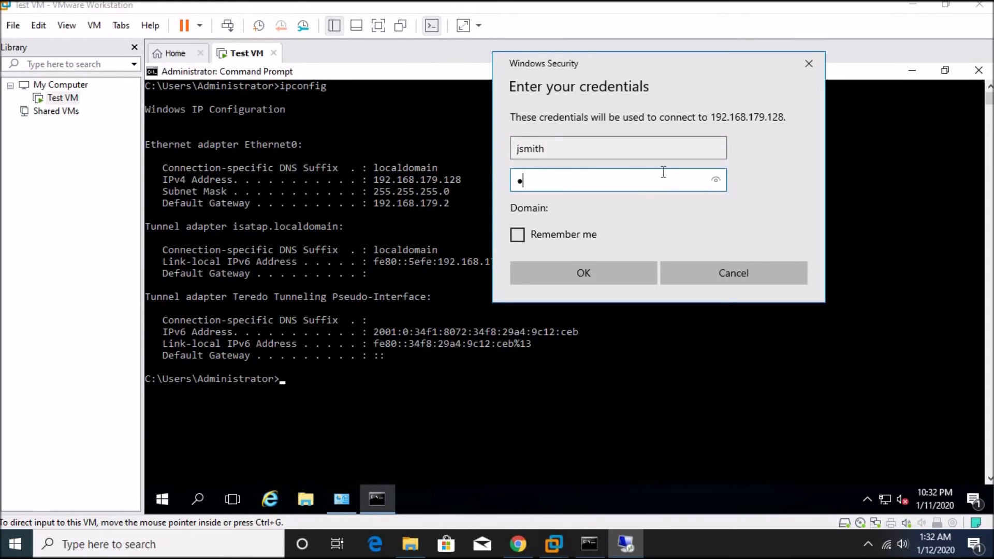
pyautogui.write('assword')
pyautogui.press('Return')
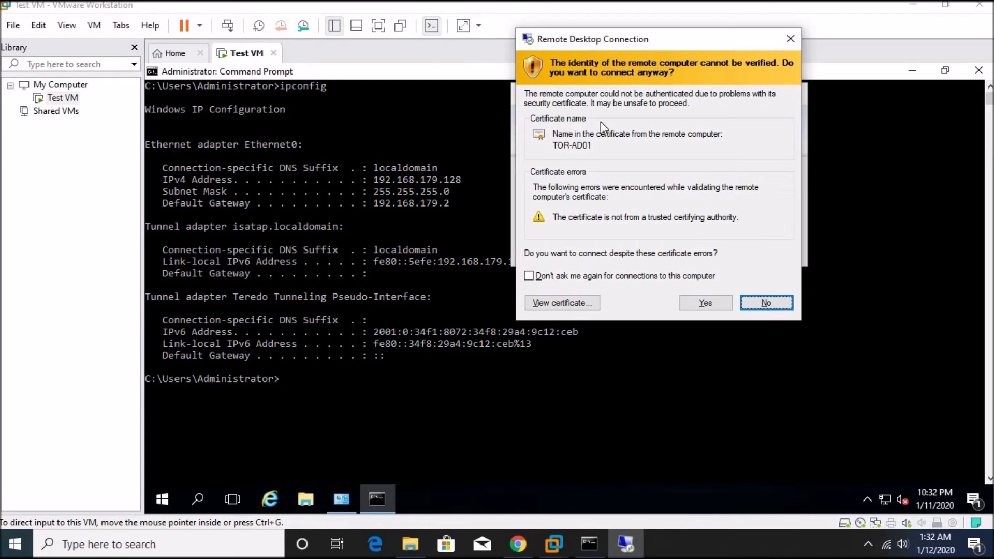
# Inspect the remote computer's certificate, close it and accept connecting despite the certificate errors
pyautogui.click(575, 304)
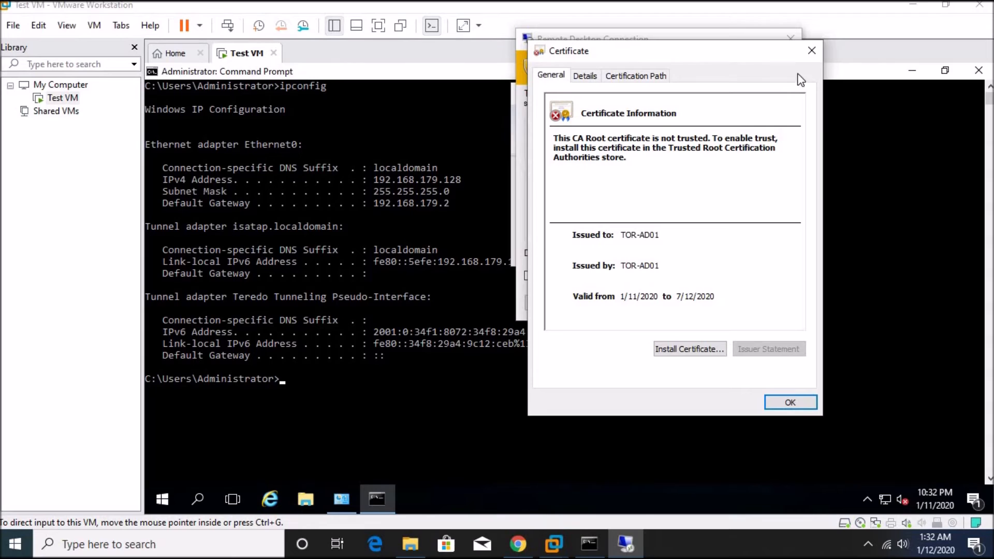
pyautogui.click(808, 56)
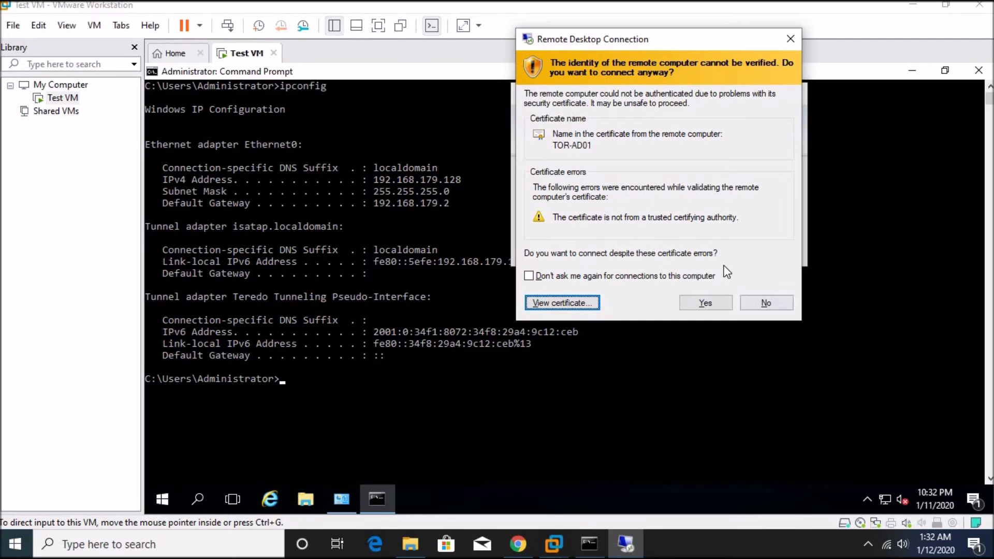
pyautogui.click(703, 300)
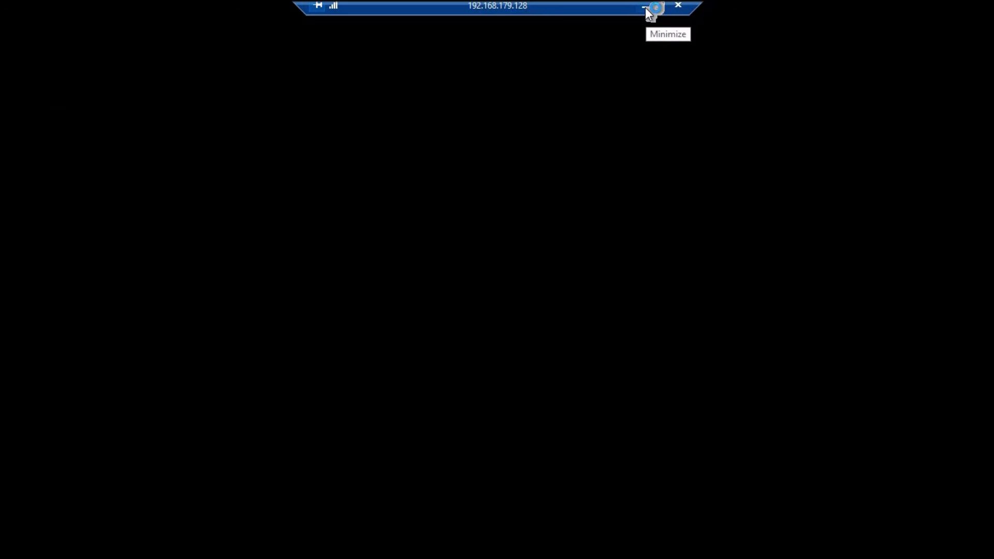
# Minimize the Command Prompt in the virtual machine console, switching between the console and the remote session
pyautogui.click(645, 8)
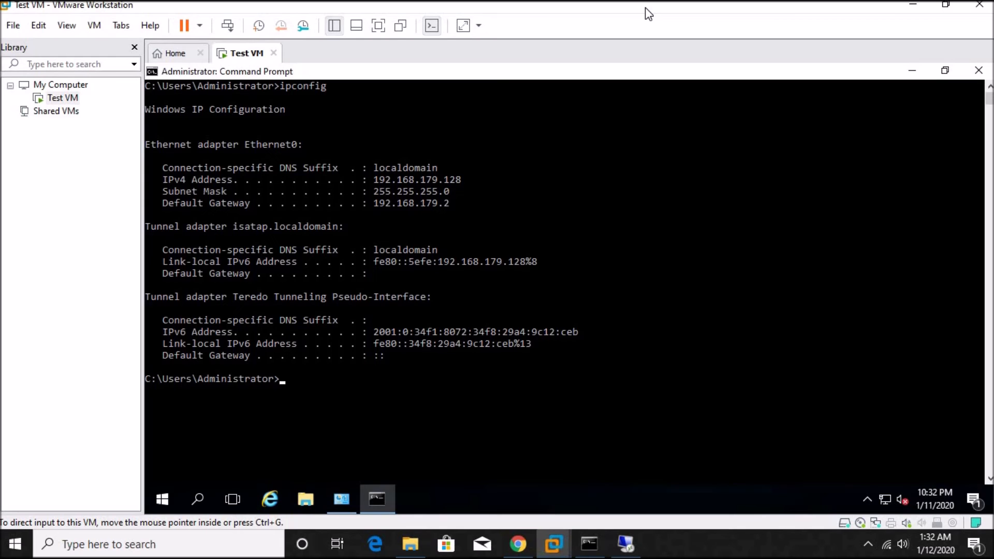
pyautogui.click(915, 71)
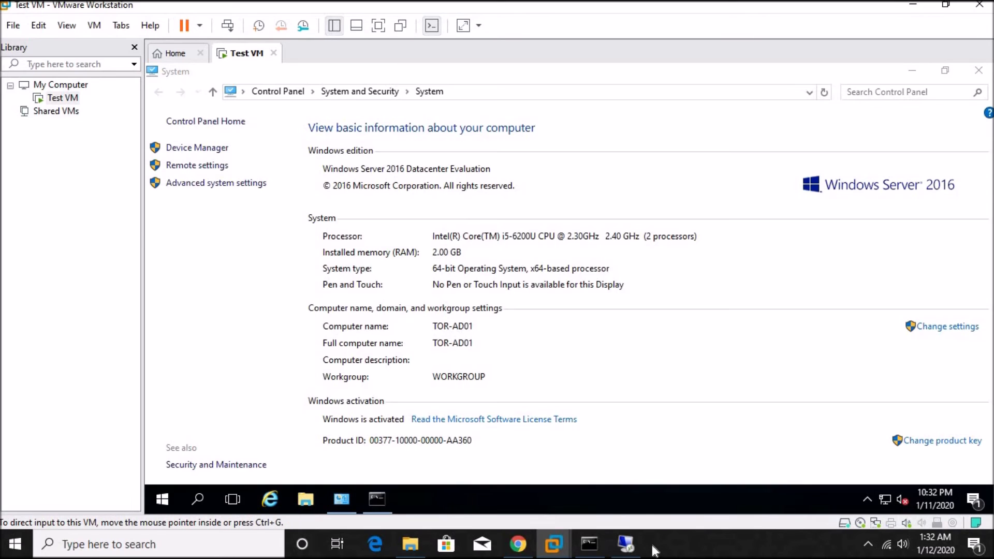
pyautogui.click(635, 540)
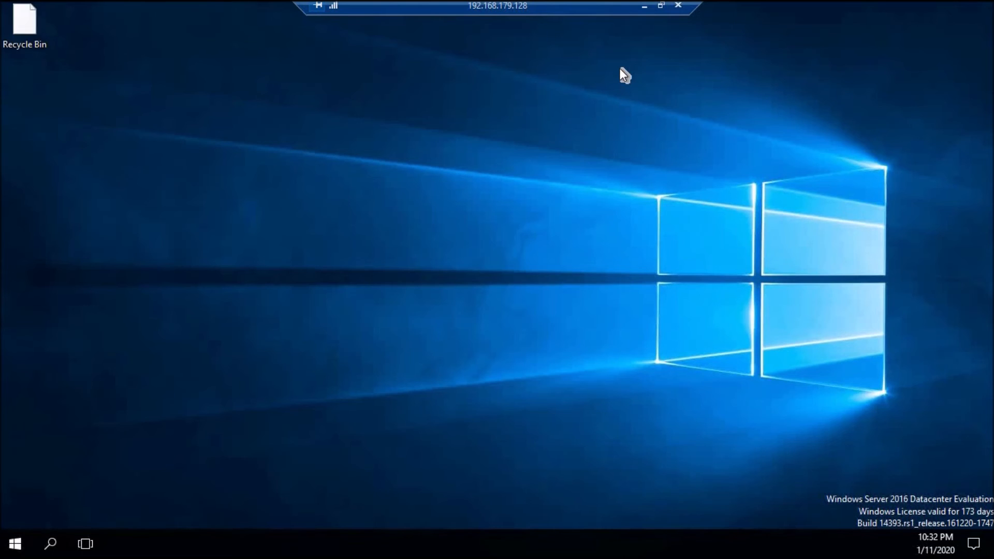
pyautogui.click(644, 6)
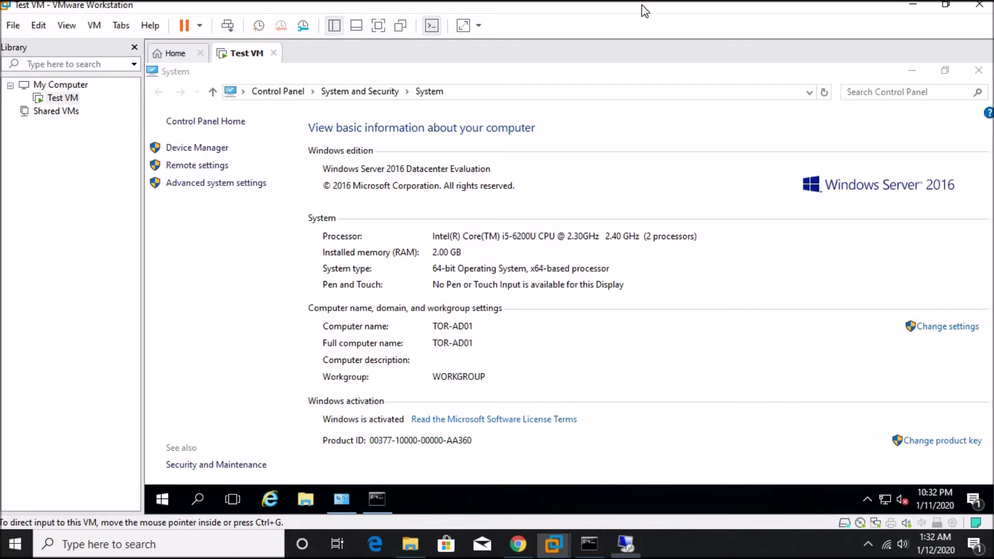
pyautogui.click(625, 544)
# Run hostname in a Command Prompt within the remote session to check the computer name, and close the prompt
pyautogui.click(5, 553)
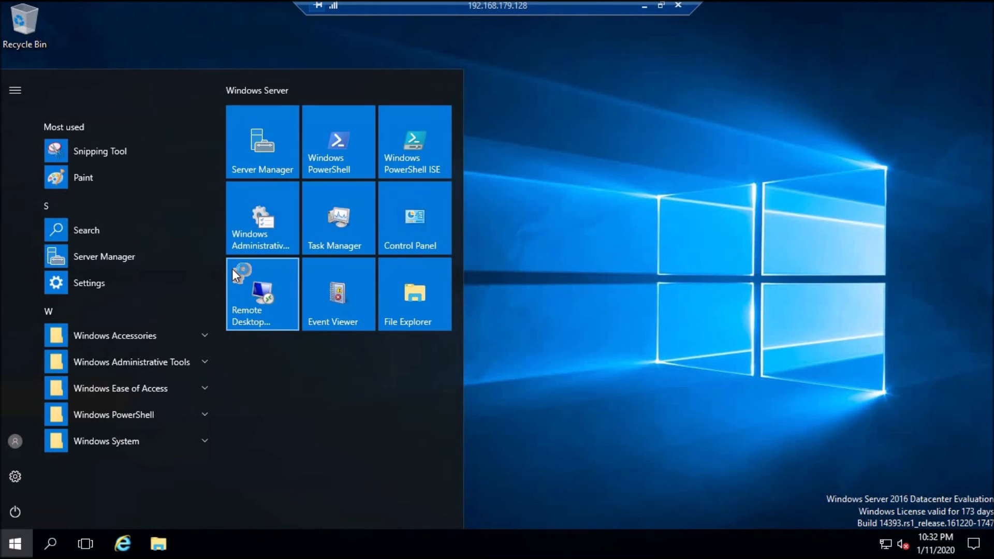
pyautogui.write('cmd')
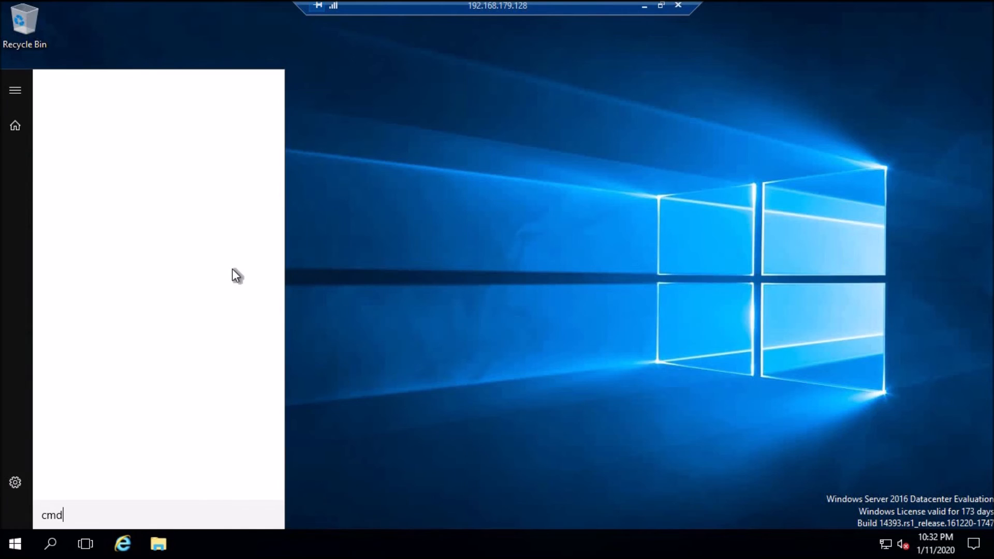
pyautogui.press('Return')
pyautogui.write('h')
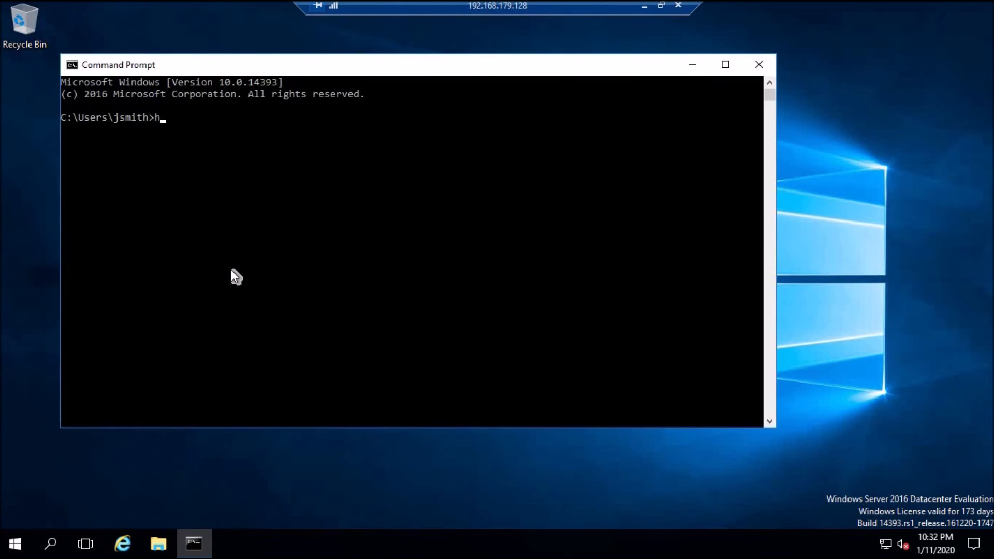
pyautogui.write('ostname')
pyautogui.press('Return')
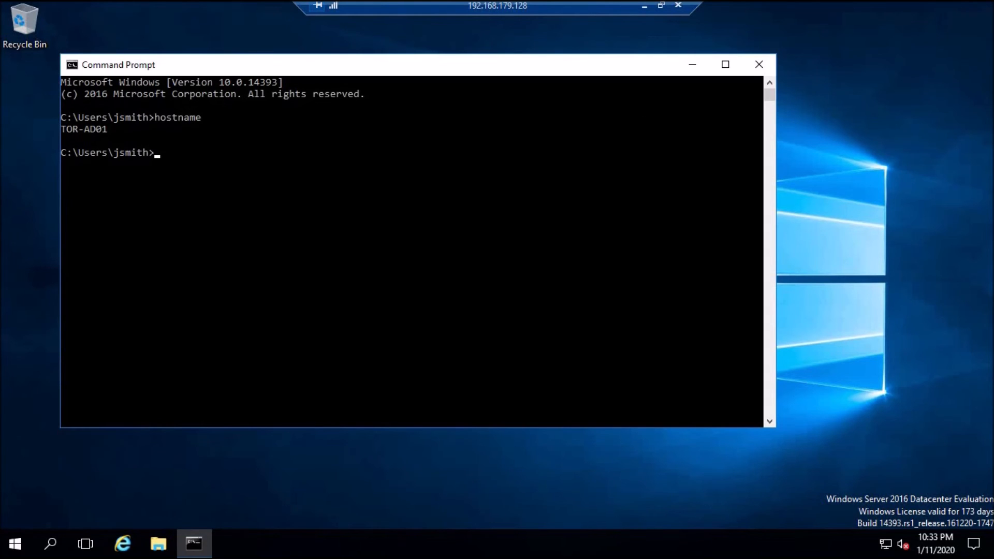
pyautogui.click(759, 64)
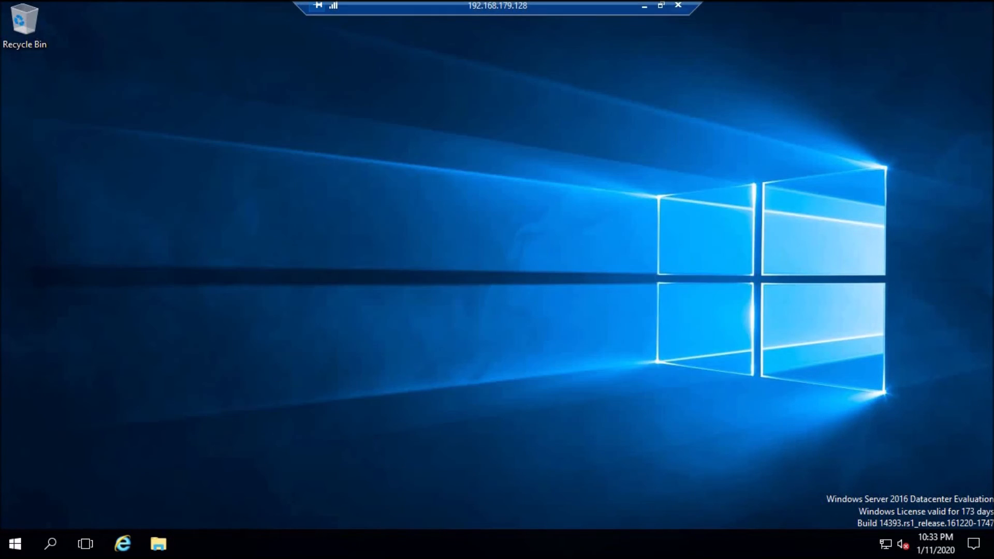
# Sign the account out of the remote session and close the System window in the virtual machine
pyautogui.click(7, 552)
pyautogui.click(15, 437)
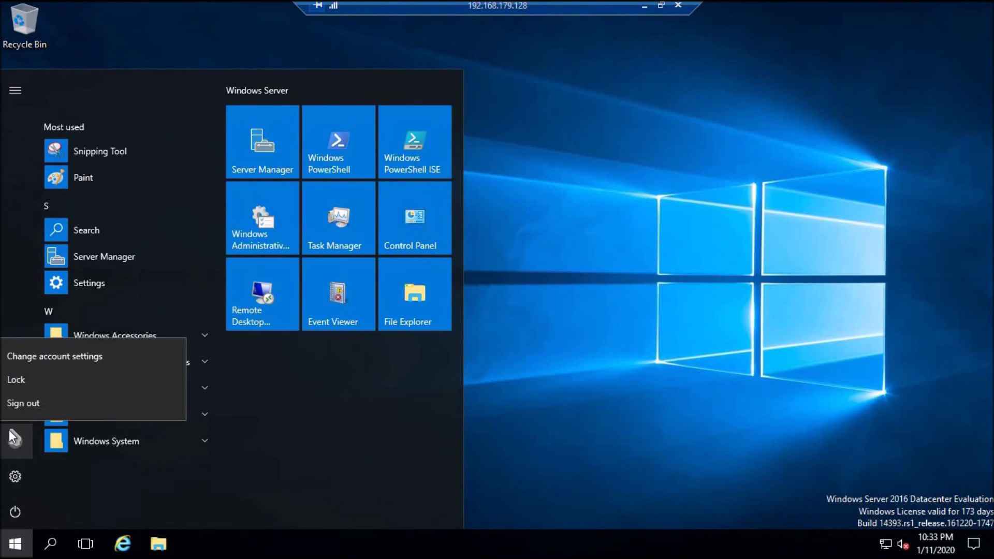
pyautogui.click(671, 45)
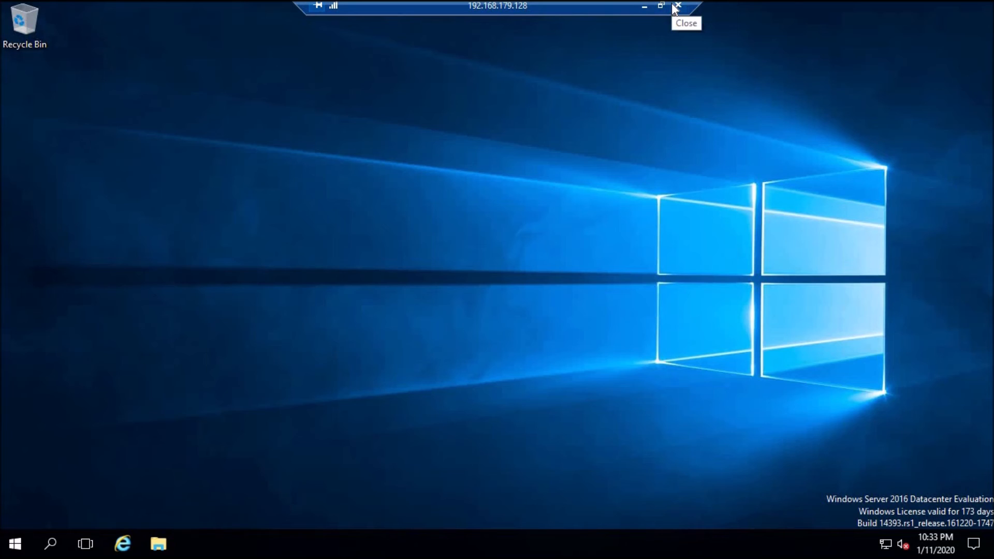
pyautogui.click(12, 545)
pyautogui.click(16, 443)
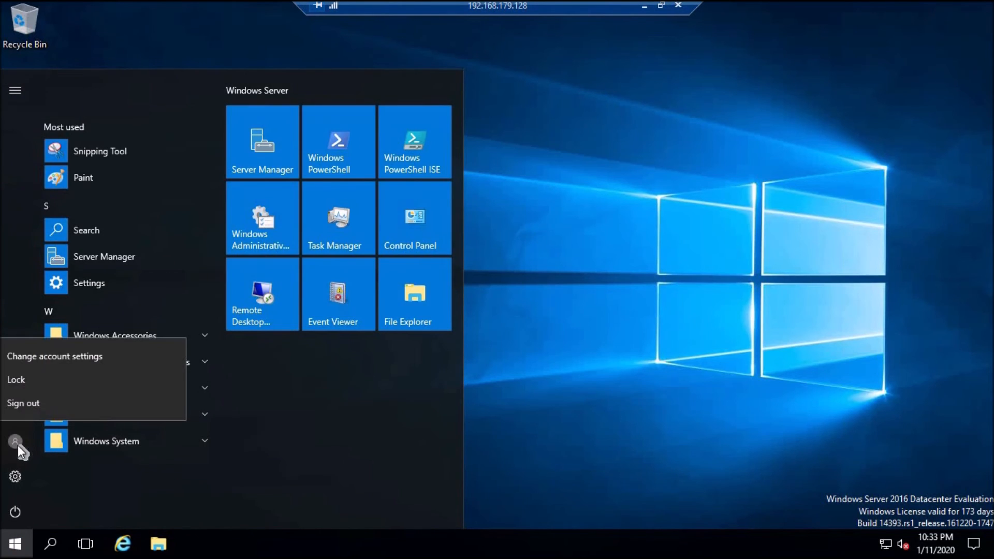
pyautogui.click(34, 405)
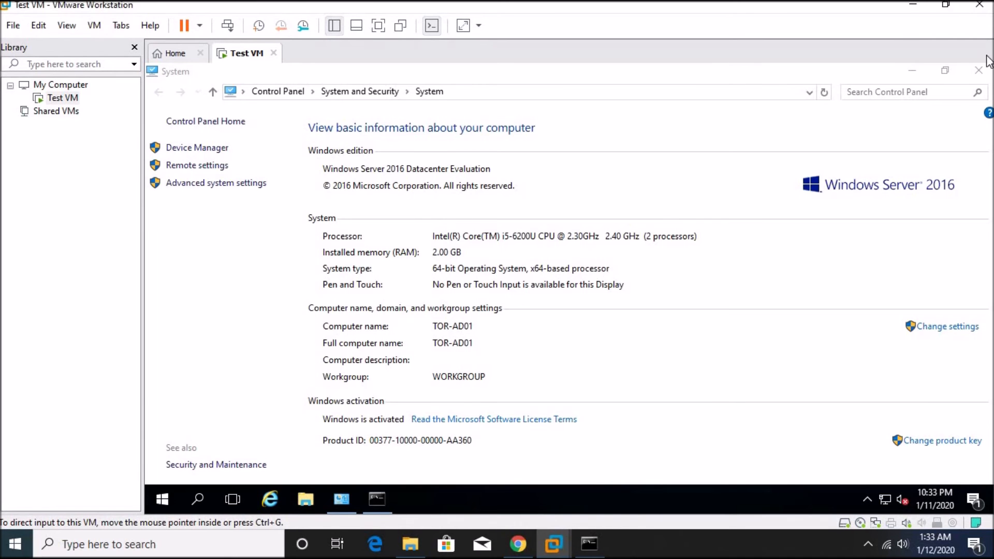
pyautogui.click(979, 72)
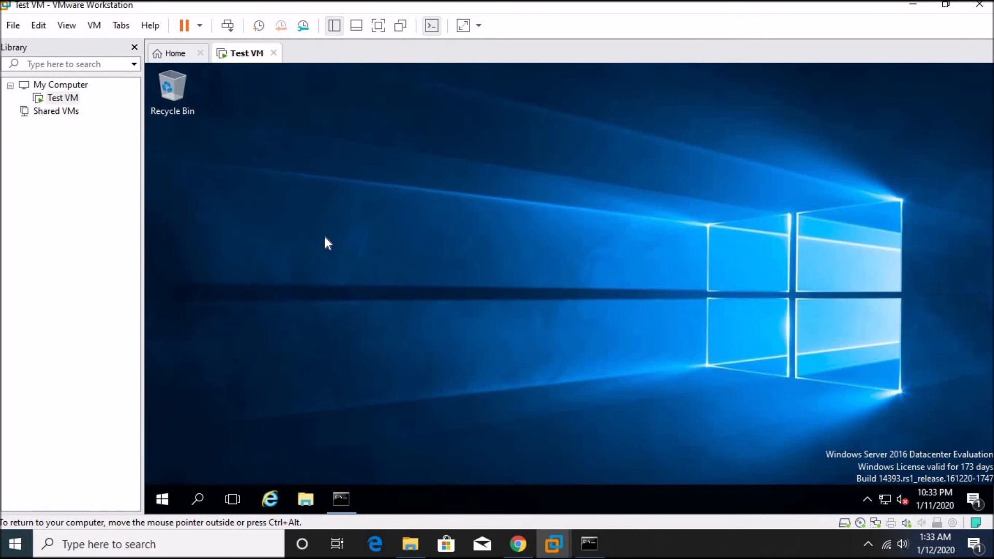
# Turn on Windows Firewall for both private and public networks in the guest and close the firewall window
pyautogui.click(162, 496)
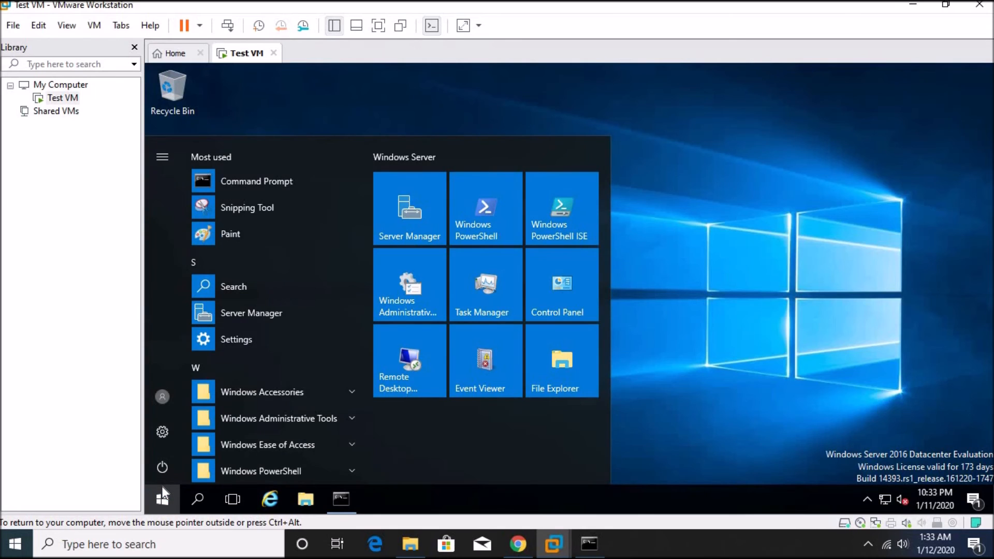
pyautogui.write('firewall')
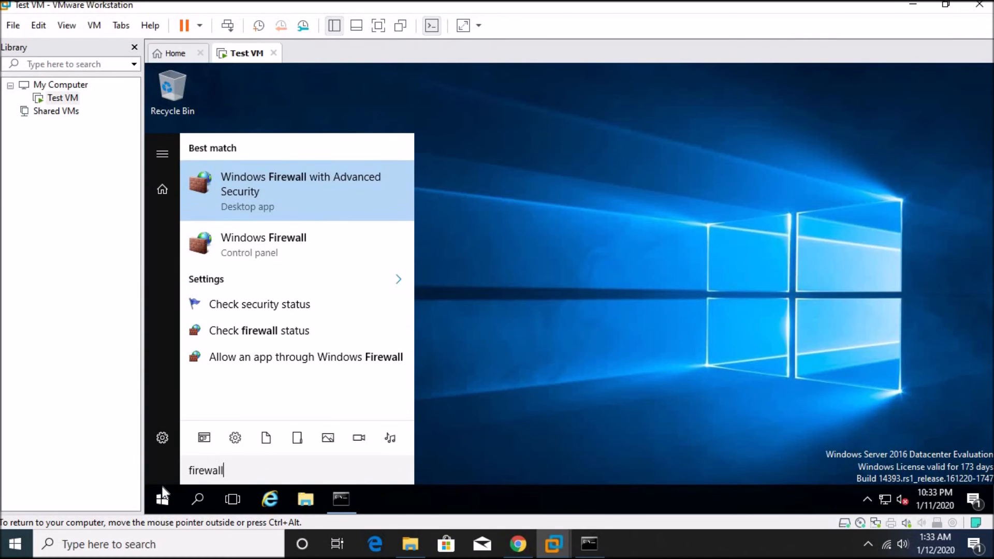
pyautogui.press('Down')
pyautogui.press('Return')
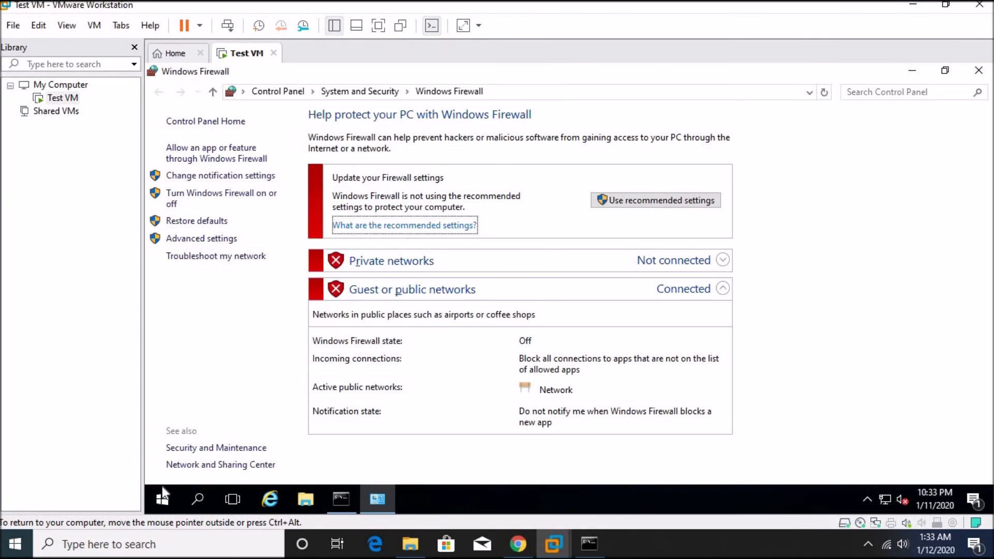
pyautogui.click(206, 193)
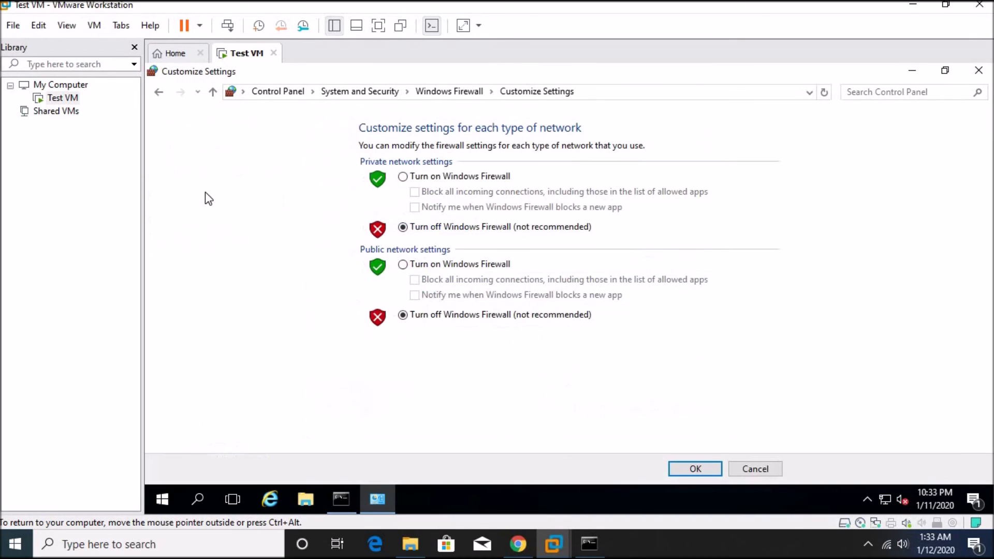
pyautogui.click(483, 178)
pyautogui.click(447, 266)
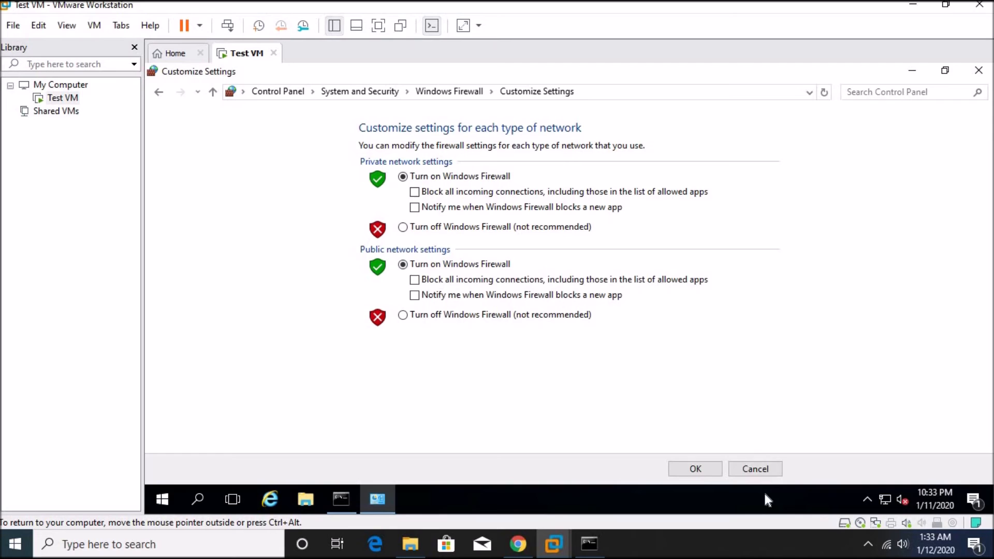
pyautogui.click(694, 469)
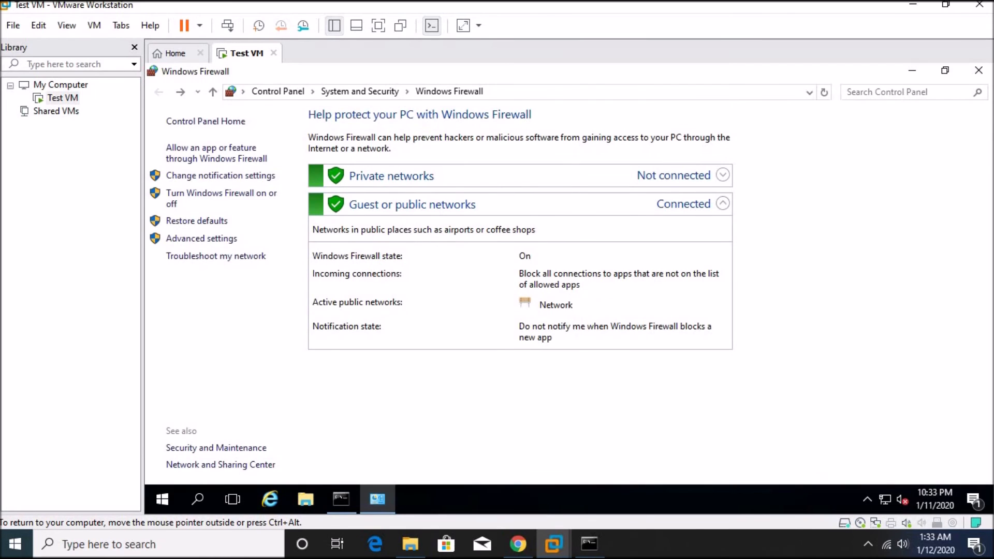
pyautogui.click(978, 74)
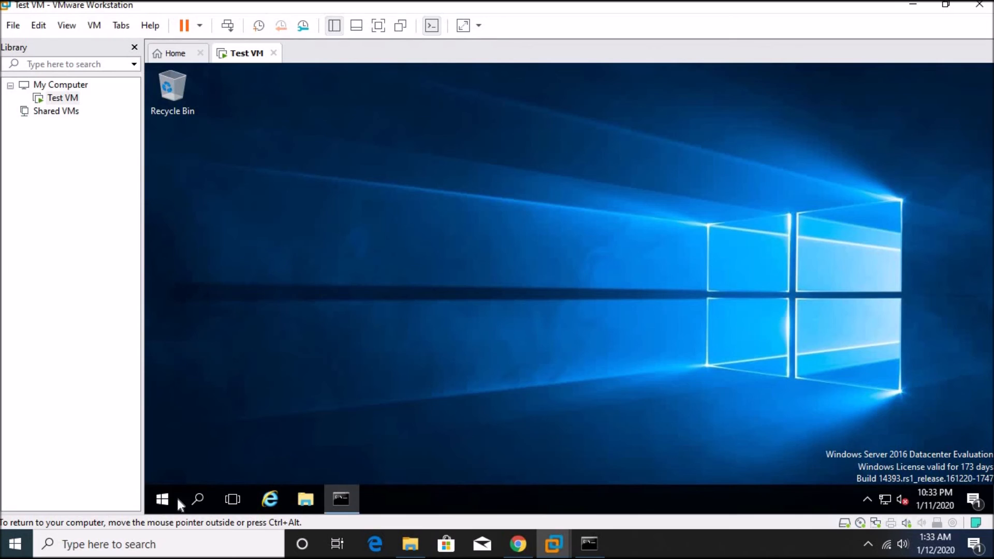
# Start the Add Roles and Features wizard from Server Manager, choosing a role-based or feature-based installation on server TOR-AD01
pyautogui.click(162, 499)
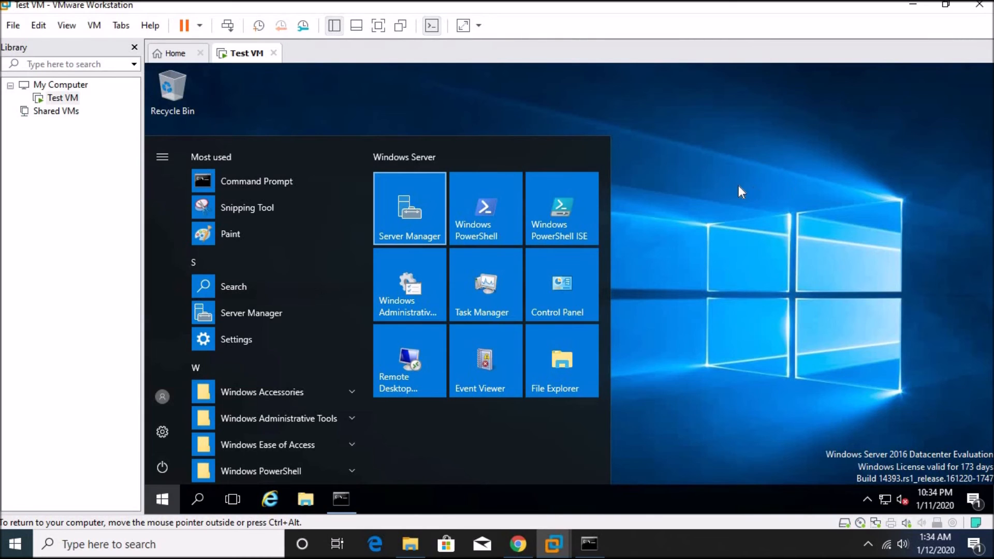
pyautogui.click(755, 184)
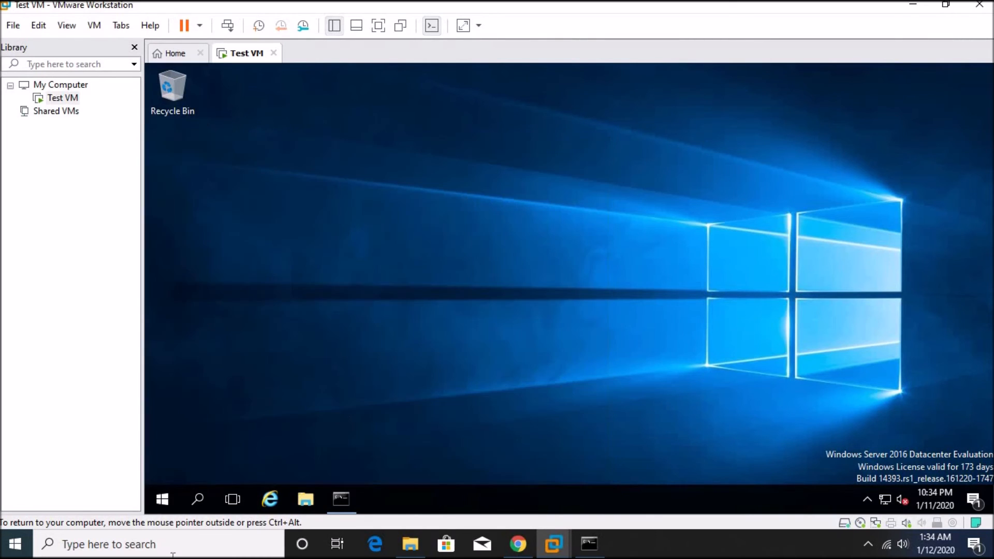
pyautogui.click(162, 499)
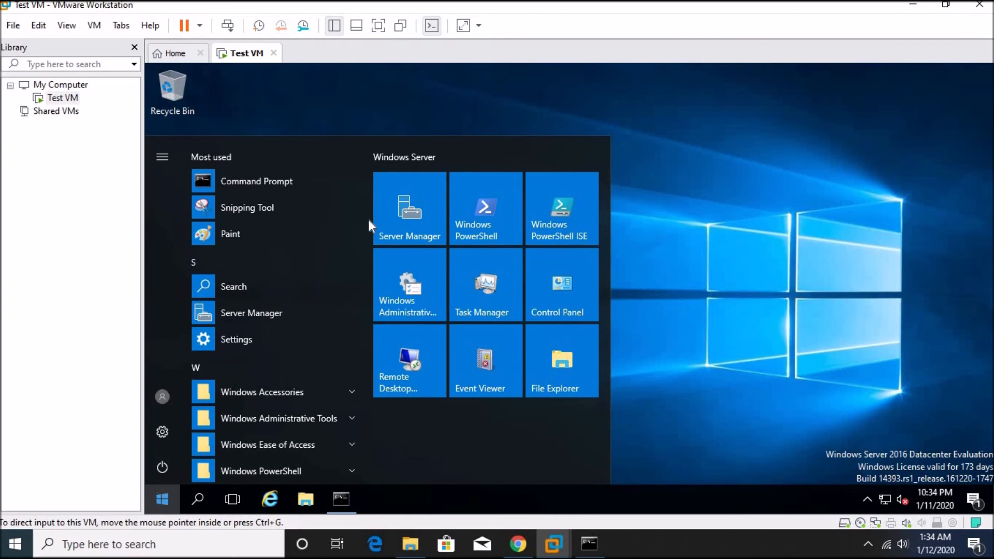
pyautogui.click(433, 197)
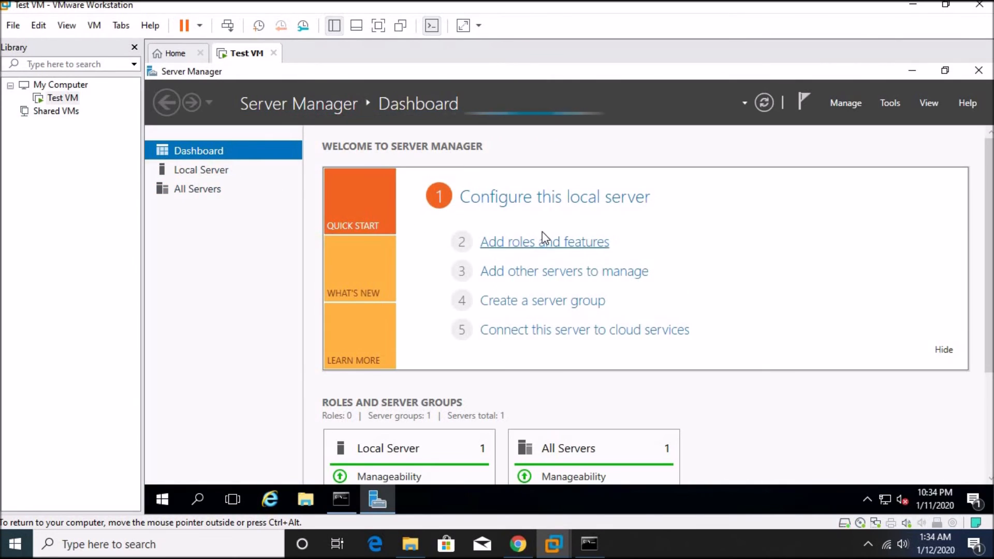
pyautogui.click(510, 244)
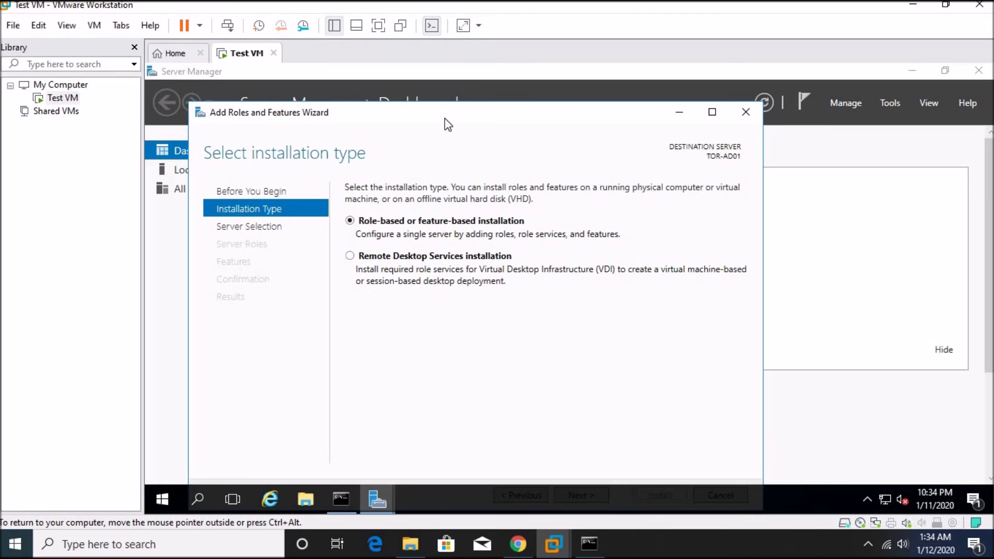
pyautogui.moveTo(444, 122); pyautogui.dragTo(436, 84)
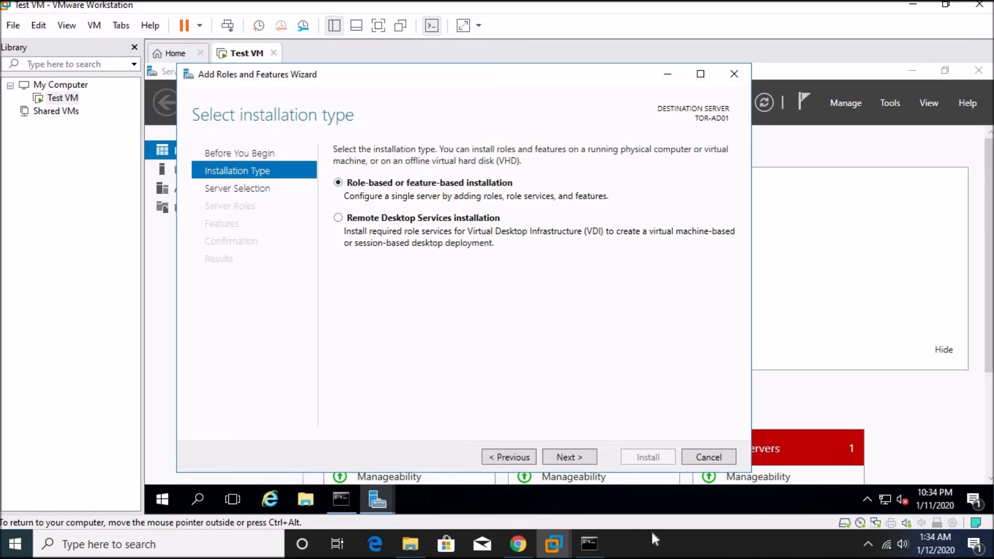
pyautogui.click(560, 457)
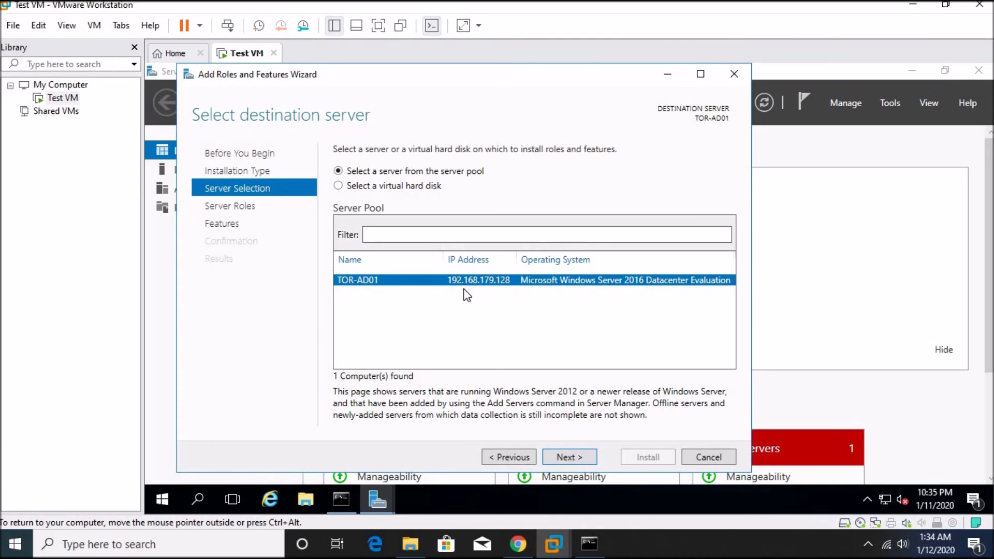
pyautogui.click(565, 456)
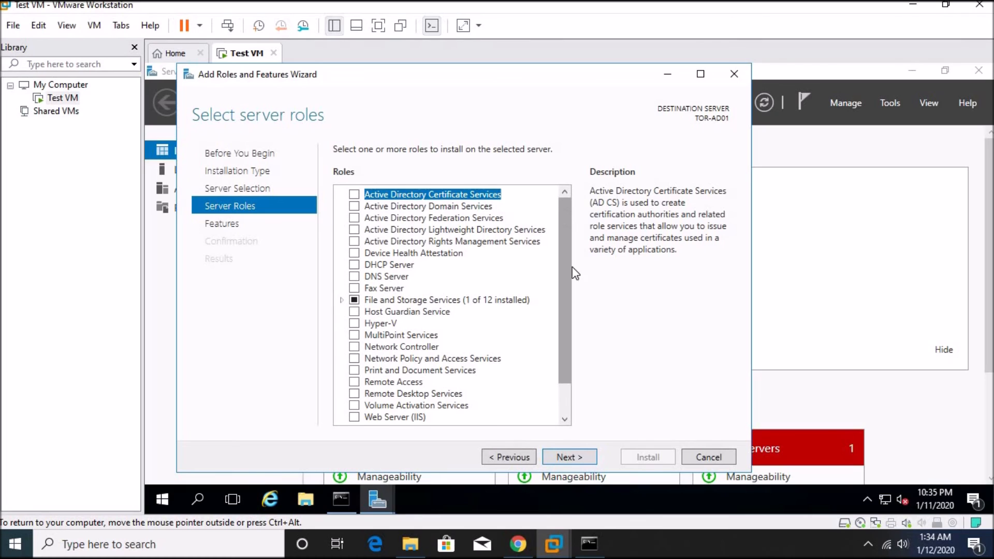
# Examine the descriptions of the DHCP Server, DNS Server and Web Server (IIS) roles, and look through the available features
pyautogui.moveTo(570, 265); pyautogui.dragTo(505, 210)
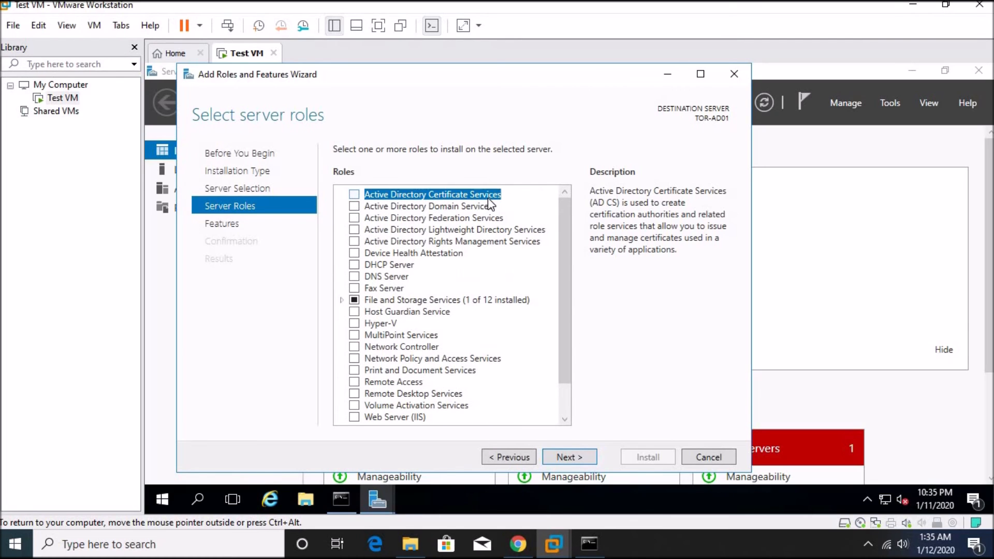
pyautogui.click(402, 265)
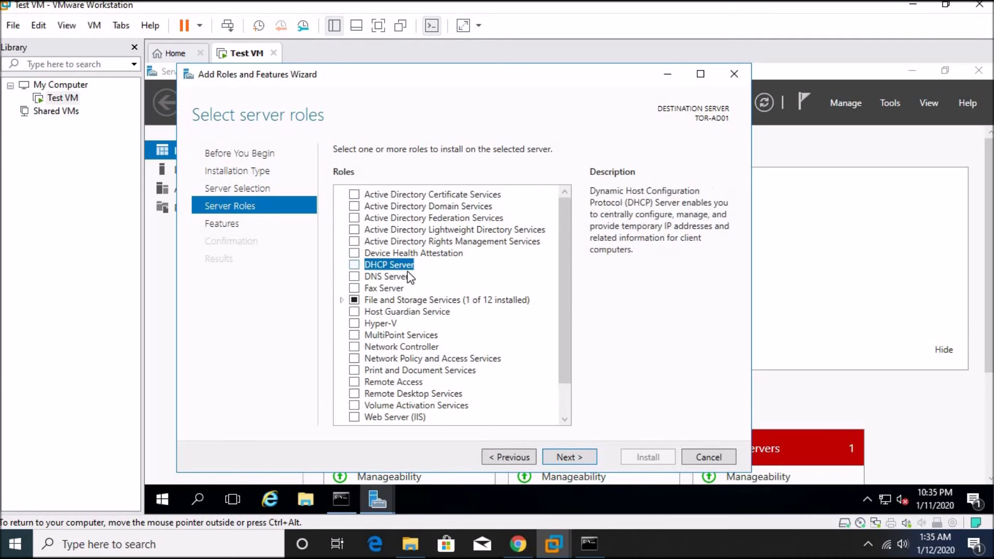
pyautogui.click(405, 278)
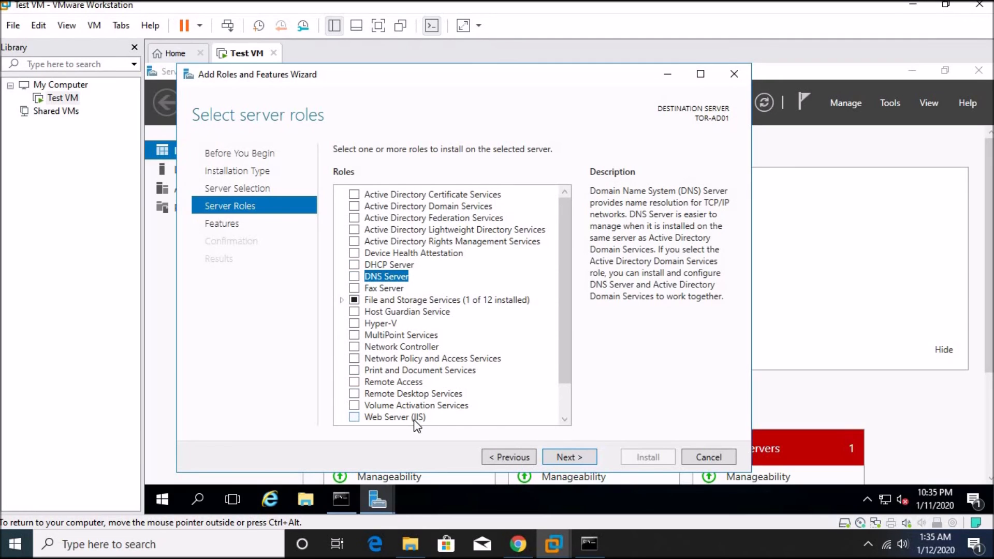
pyautogui.click(414, 418)
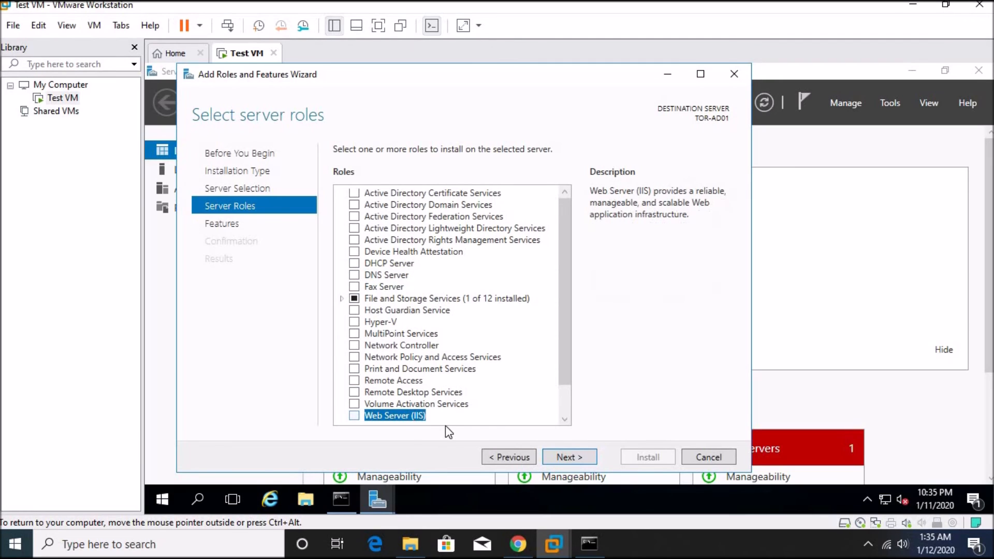
pyautogui.click(582, 458)
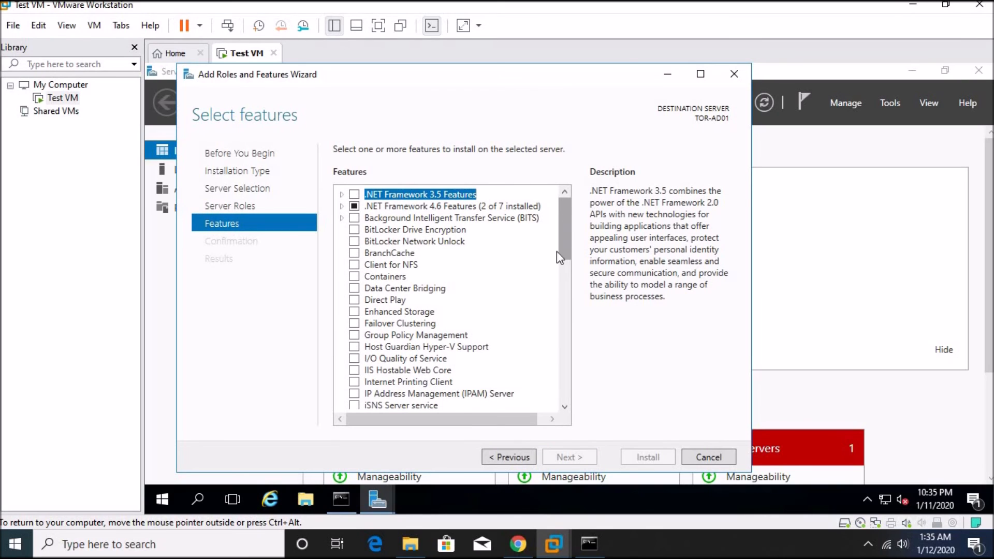
pyautogui.scroll(-15, 557, 250)
pyautogui.scroll(16, 543, 392)
pyautogui.scroll(1, 548, 224)
pyautogui.click(509, 457)
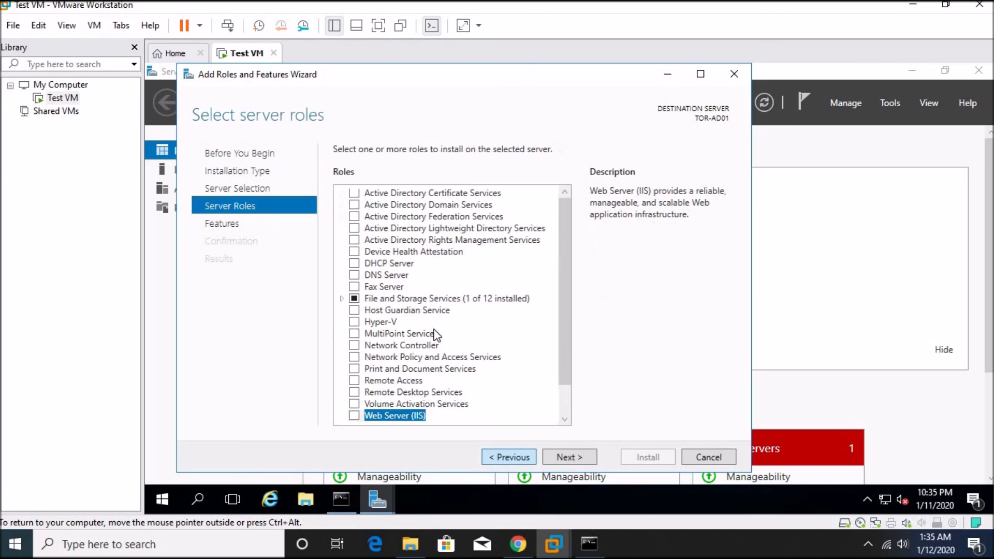
# Select the Web Server (IIS) role with its required management tools and proceed to the feature selection
pyautogui.click(354, 416)
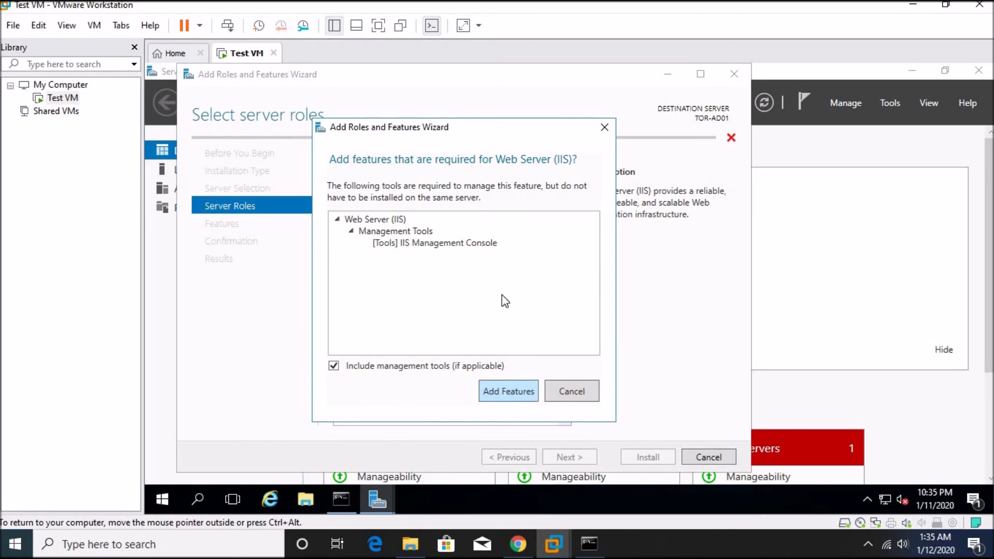
pyautogui.click(519, 393)
pyautogui.click(570, 456)
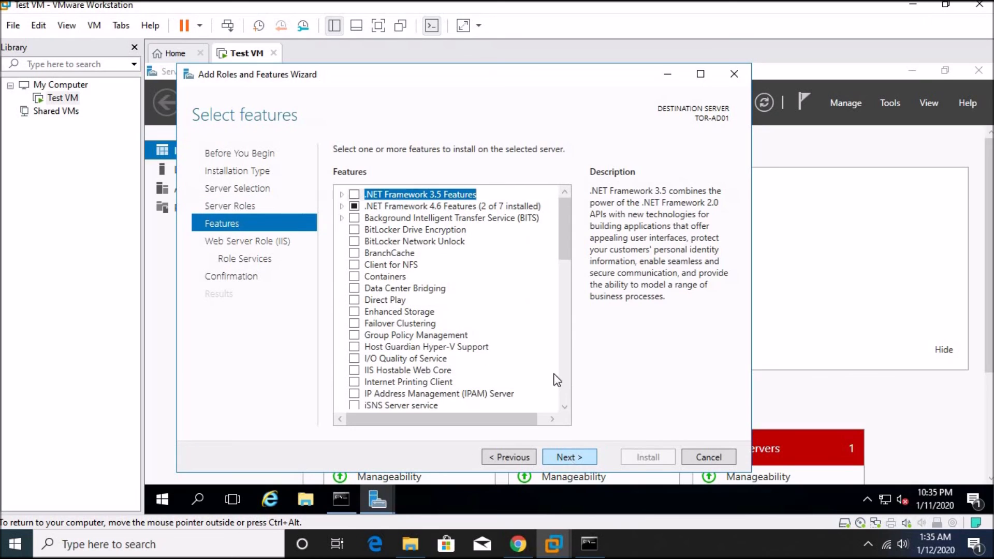
# Examine the sub-features of Windows Defender Features and Windows PowerShell in the feature list
pyautogui.moveTo(563, 244); pyautogui.dragTo(565, 376)
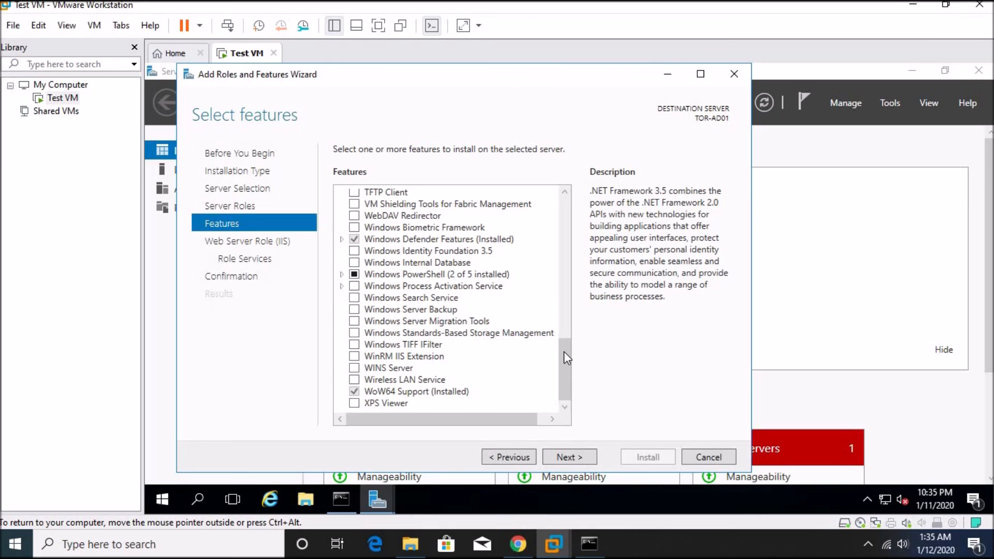
pyautogui.click(343, 240)
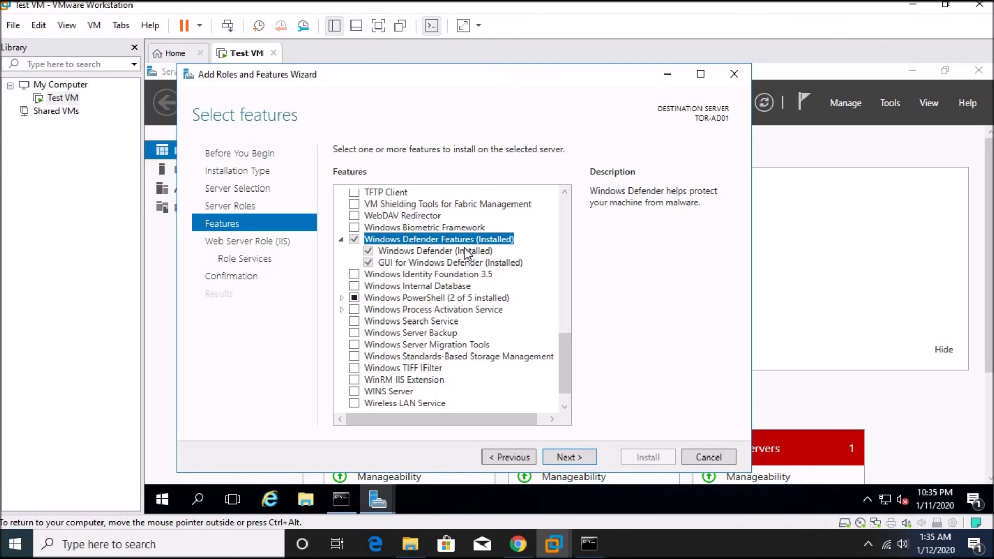
pyautogui.click(341, 241)
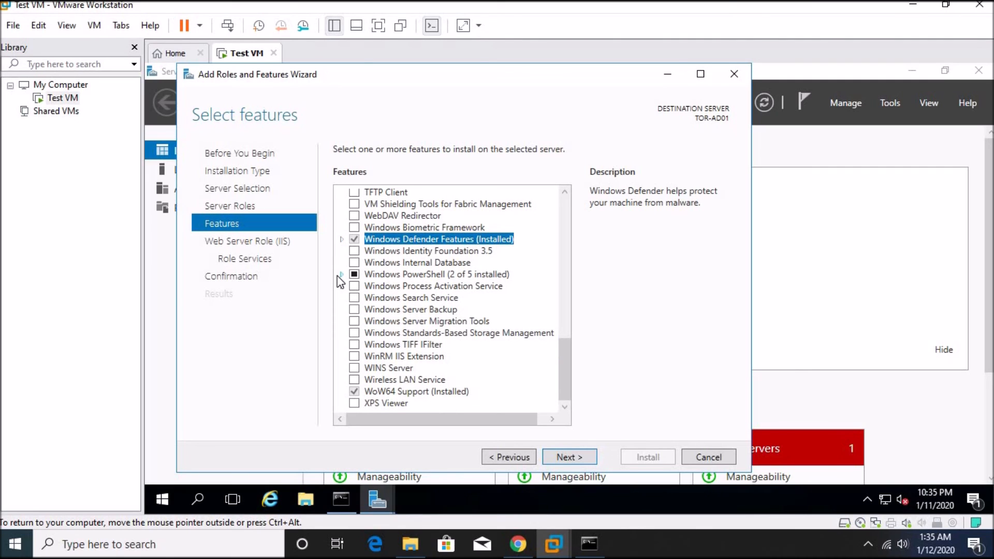
pyautogui.click(342, 275)
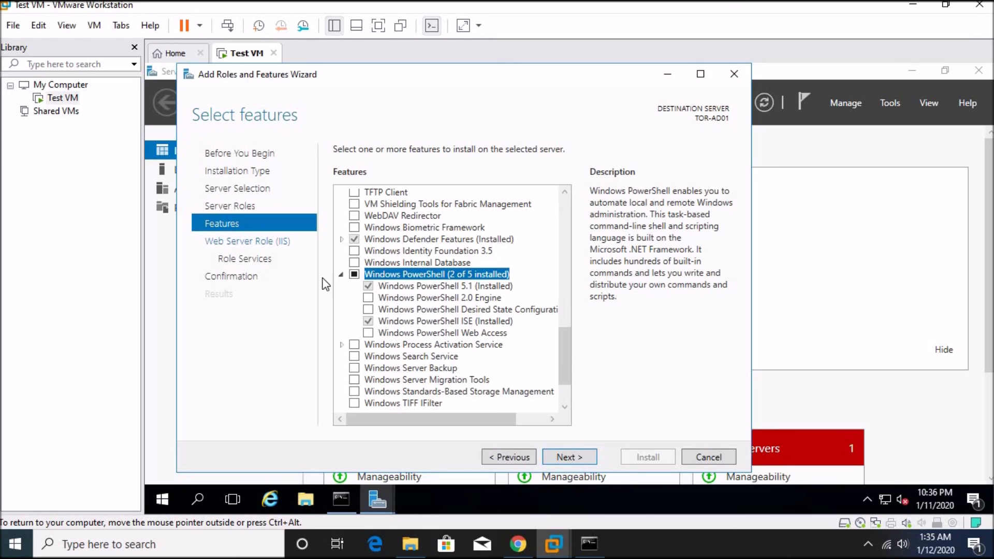
pyautogui.click(344, 275)
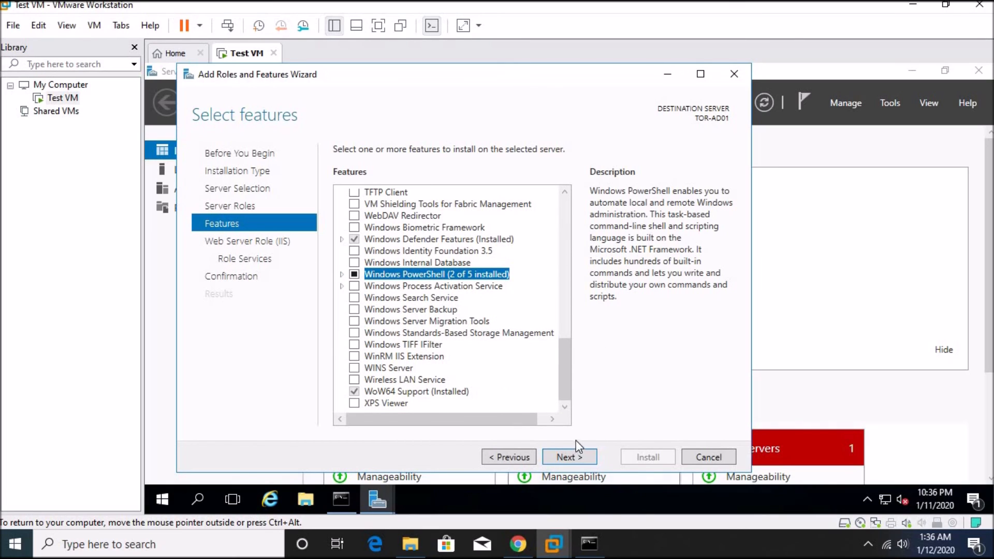
# Keep the default features and Web Server (IIS) role services, reviewing the list, and proceed to the installation confirmation
pyautogui.click(568, 458)
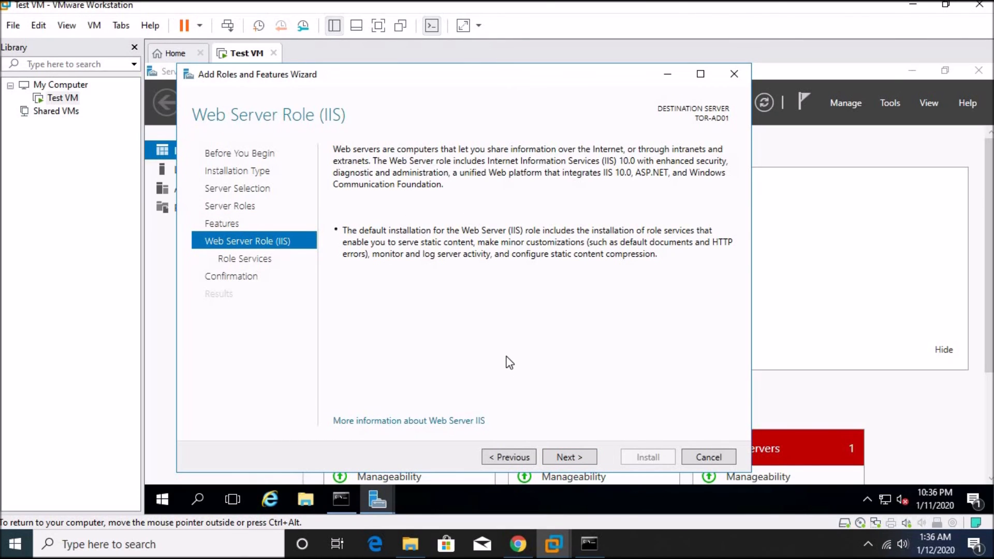
pyautogui.click(569, 457)
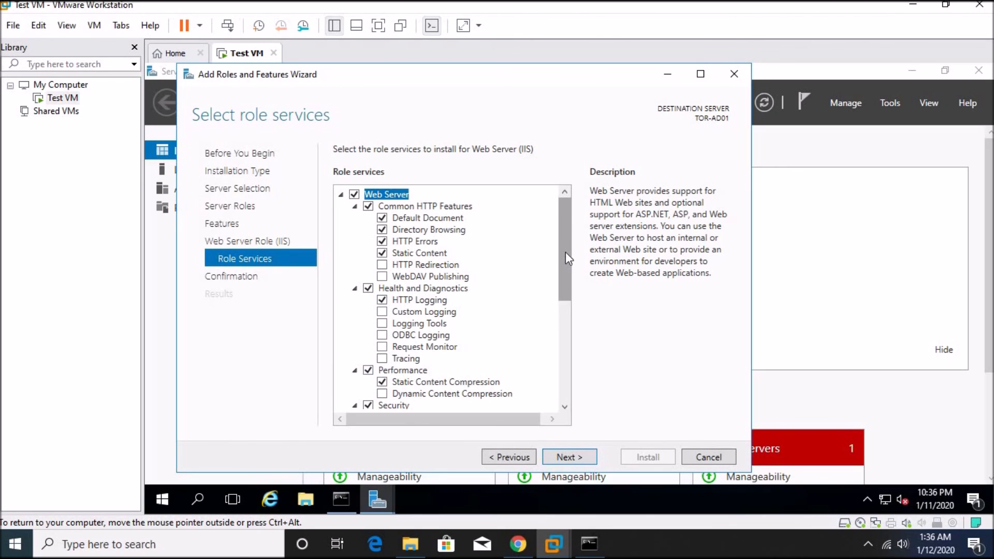
pyautogui.moveTo(566, 251); pyautogui.dragTo(564, 351)
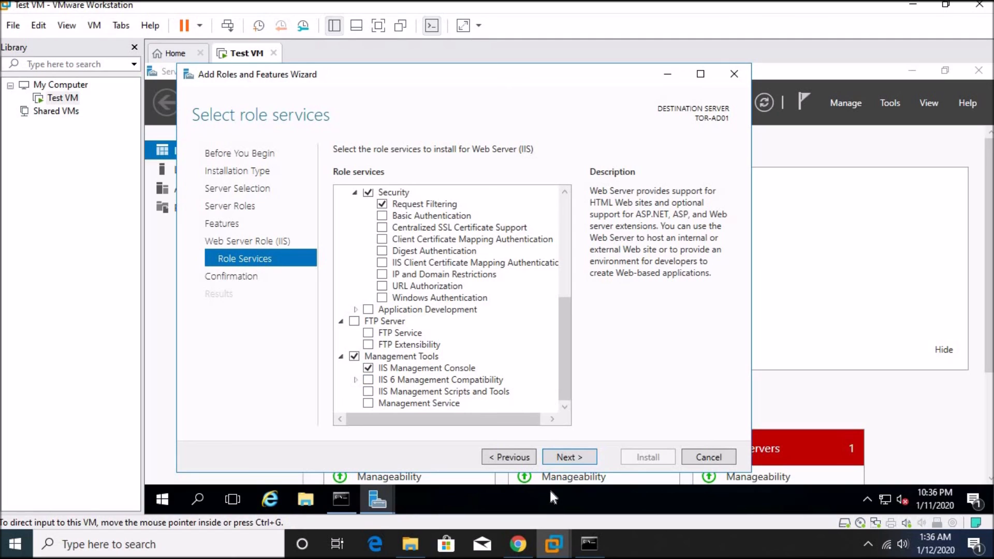
pyautogui.click(568, 457)
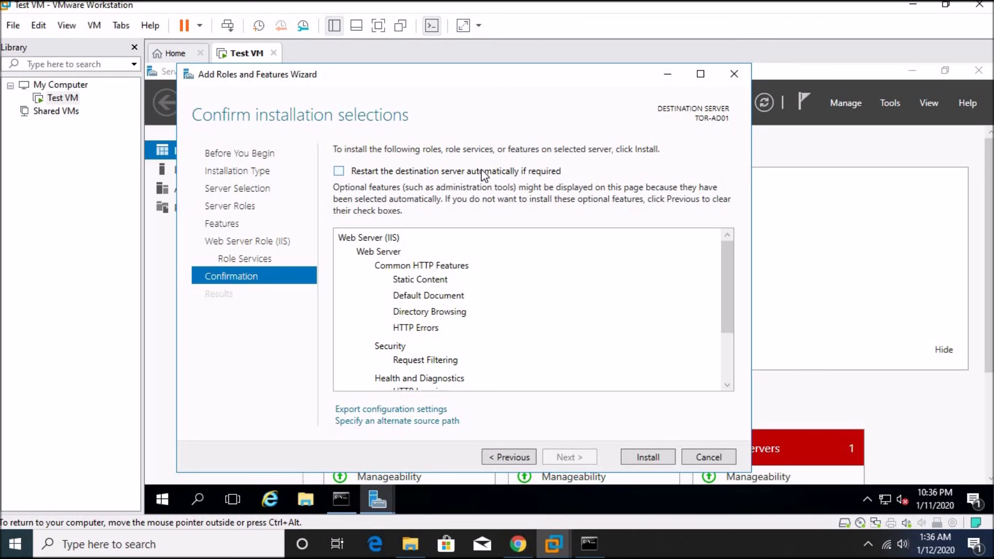
# Allow the destination server to restart automatically if required, but cancel the wizard without installing and close Server Manager
pyautogui.click(339, 171)
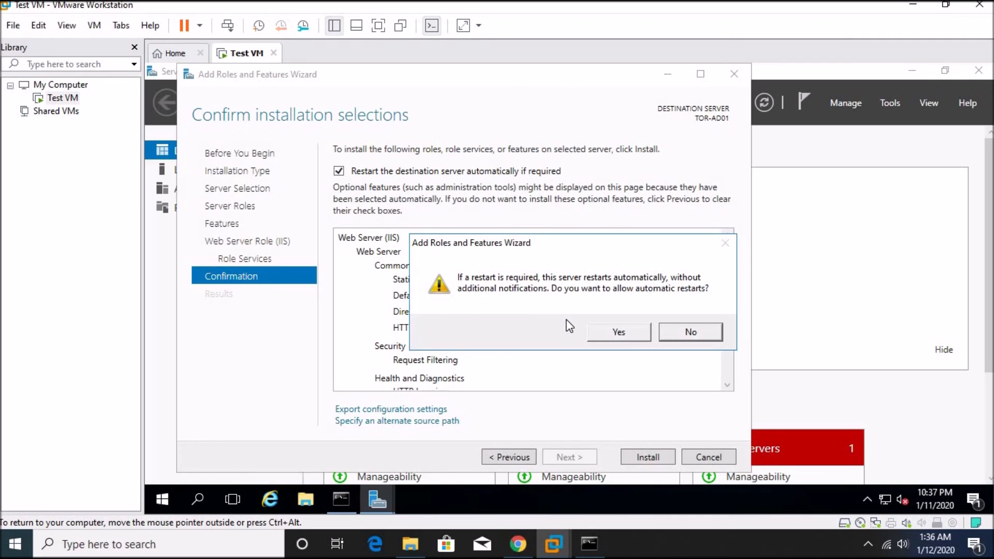
pyautogui.click(617, 334)
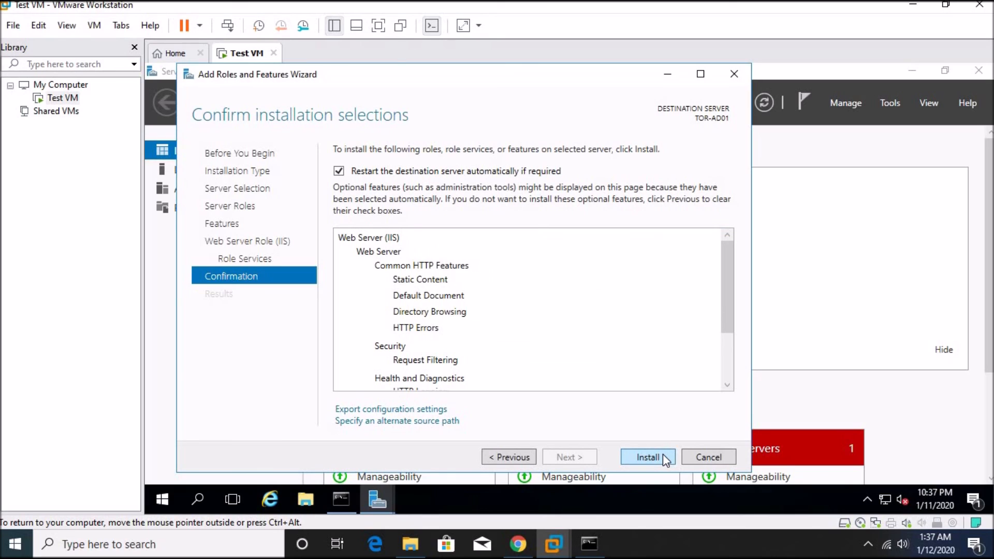
pyautogui.click(699, 457)
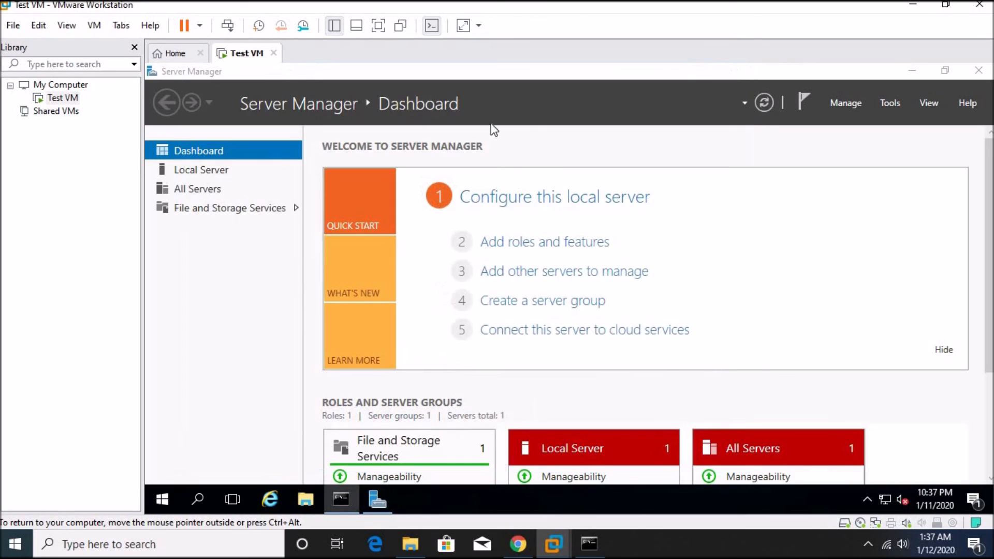
pyautogui.click(978, 71)
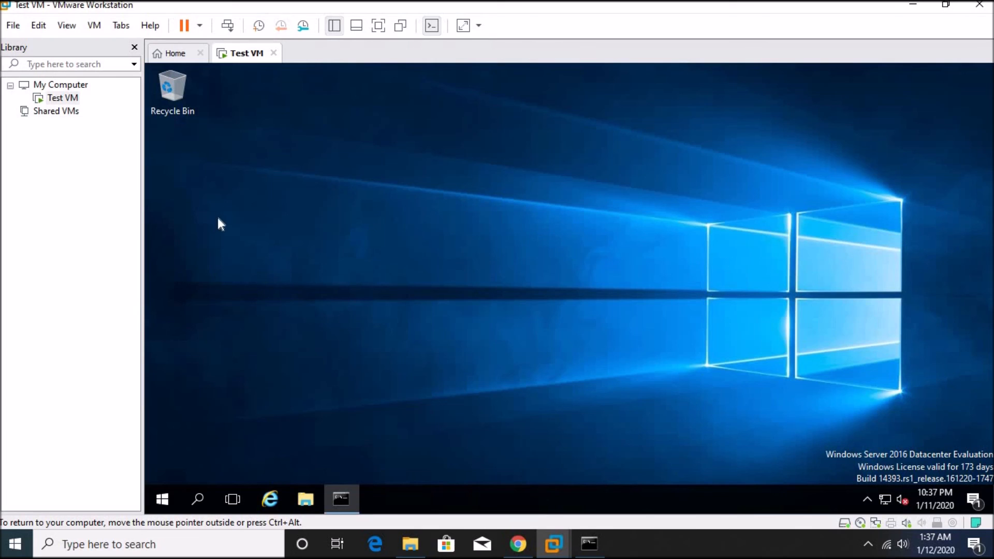
pyautogui.rightClick(338, 130)
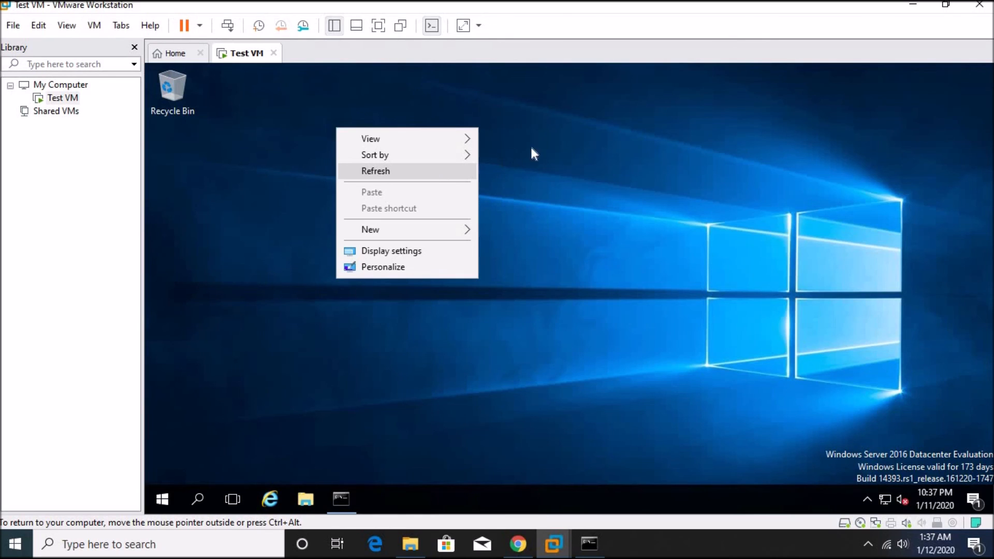
pyautogui.click(569, 147)
pyautogui.rightClick(487, 125)
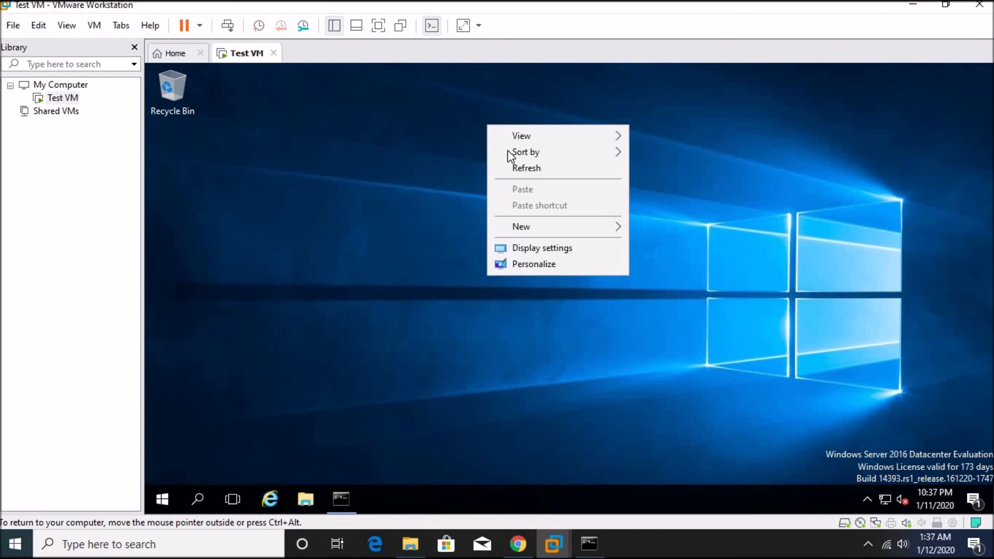
pyautogui.click(518, 166)
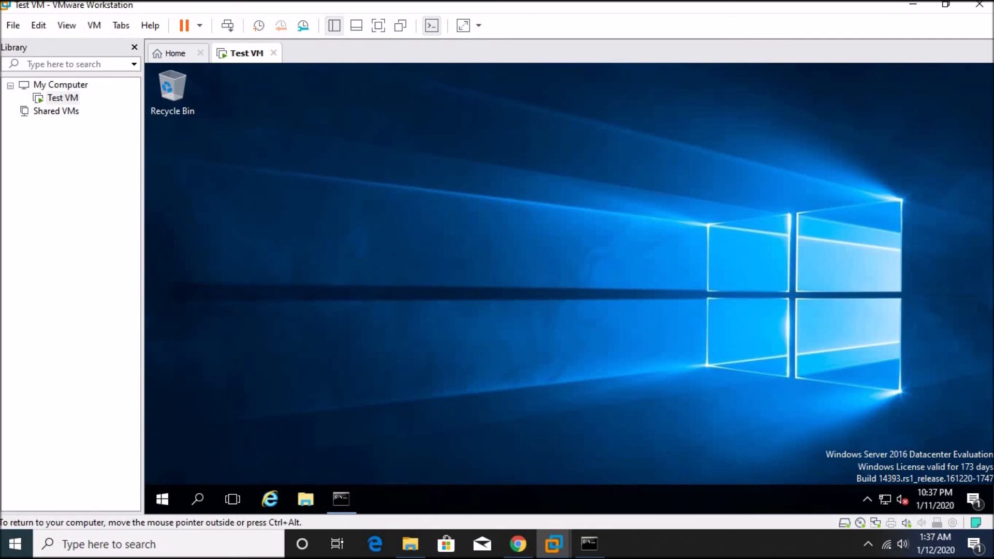
pyautogui.click(721, 544)
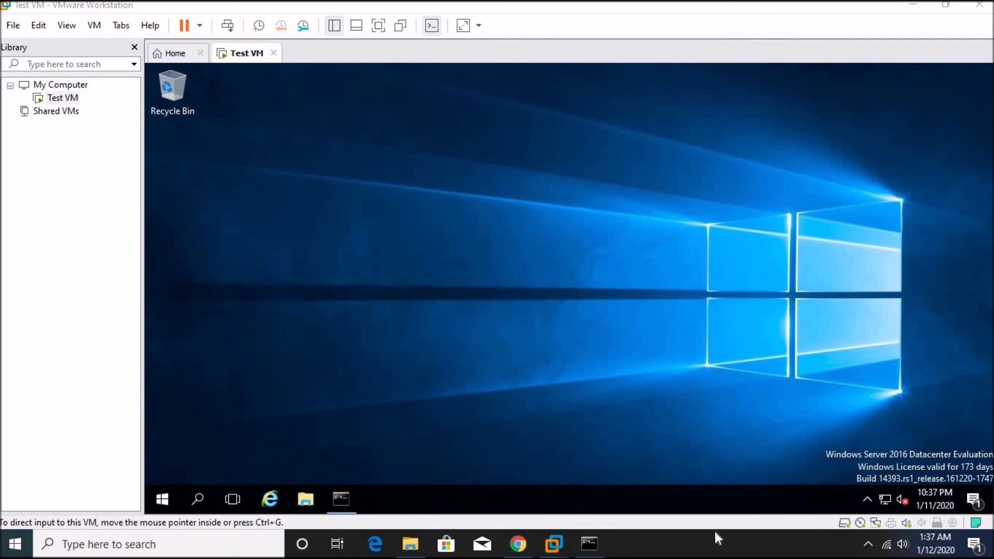